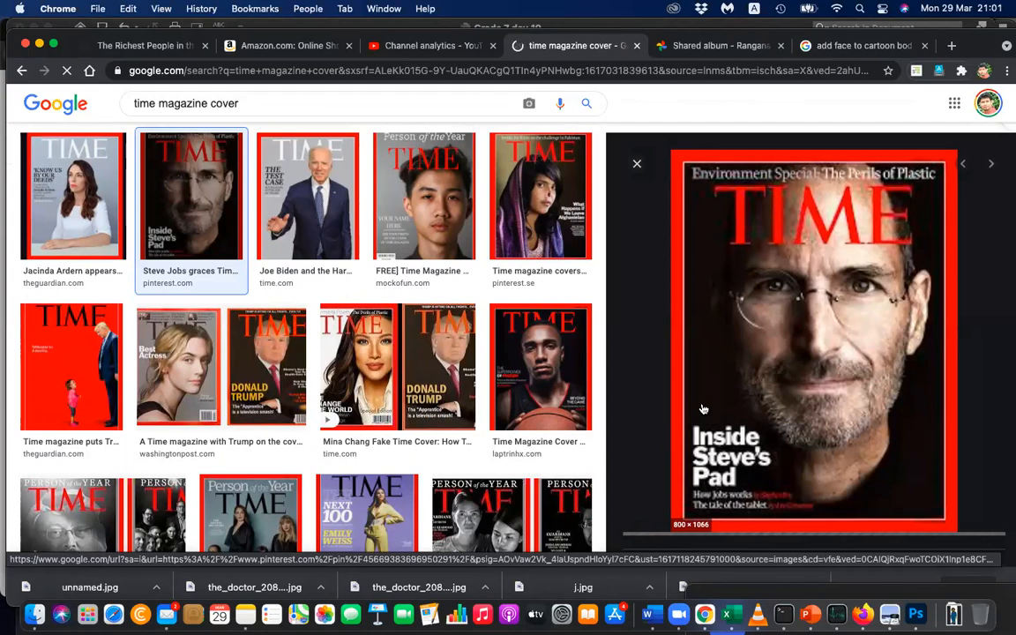
Open the basketball player's Time cover in a separate tab, then return and copy the Steve Jobs Time cover image.
left_click(561, 374, "super")
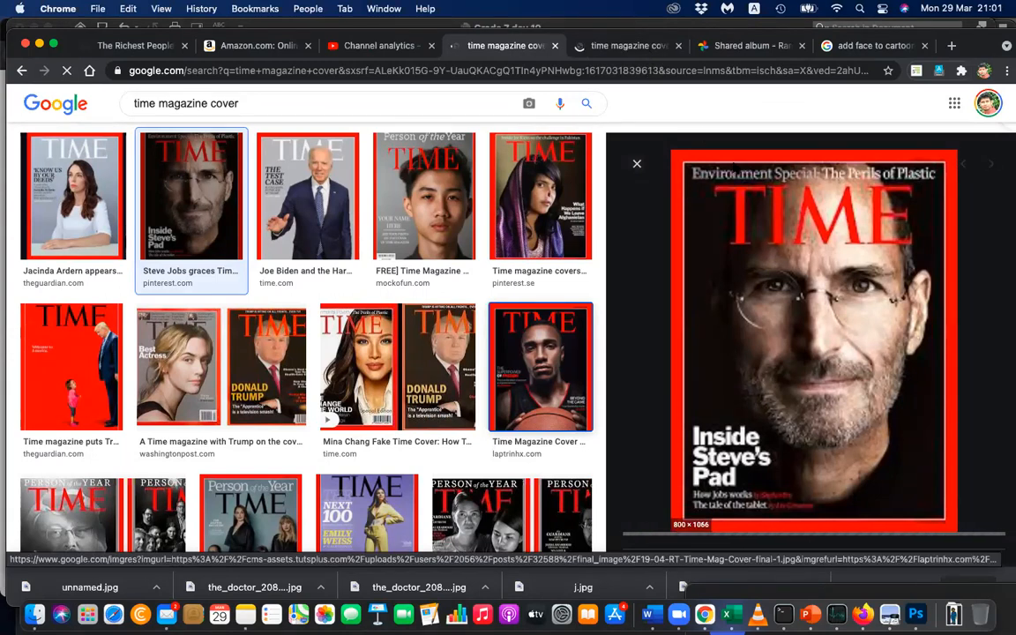
left_click(642, 52)
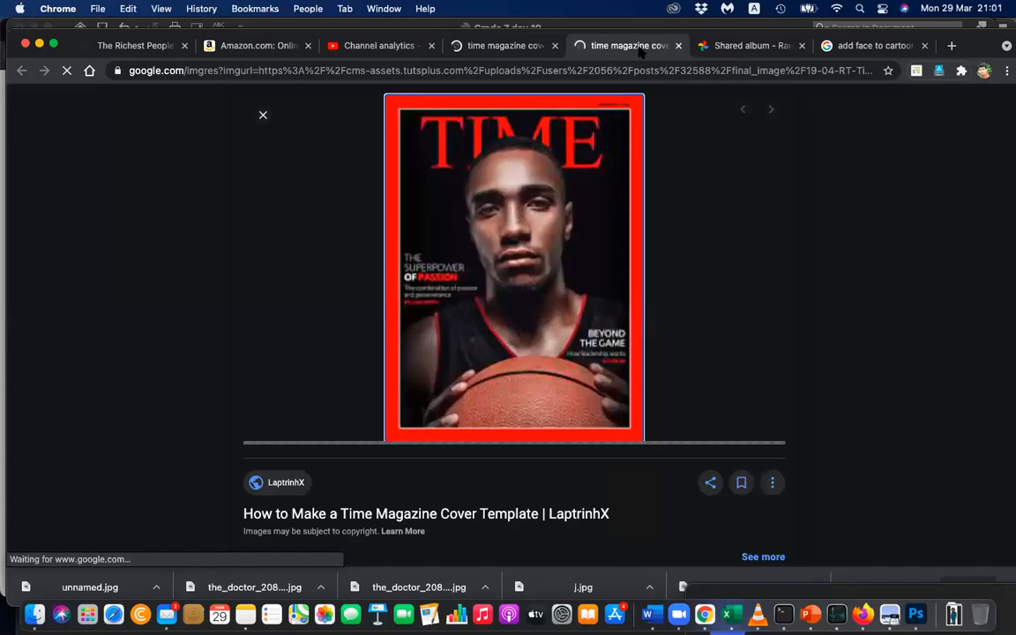
left_click(505, 49)
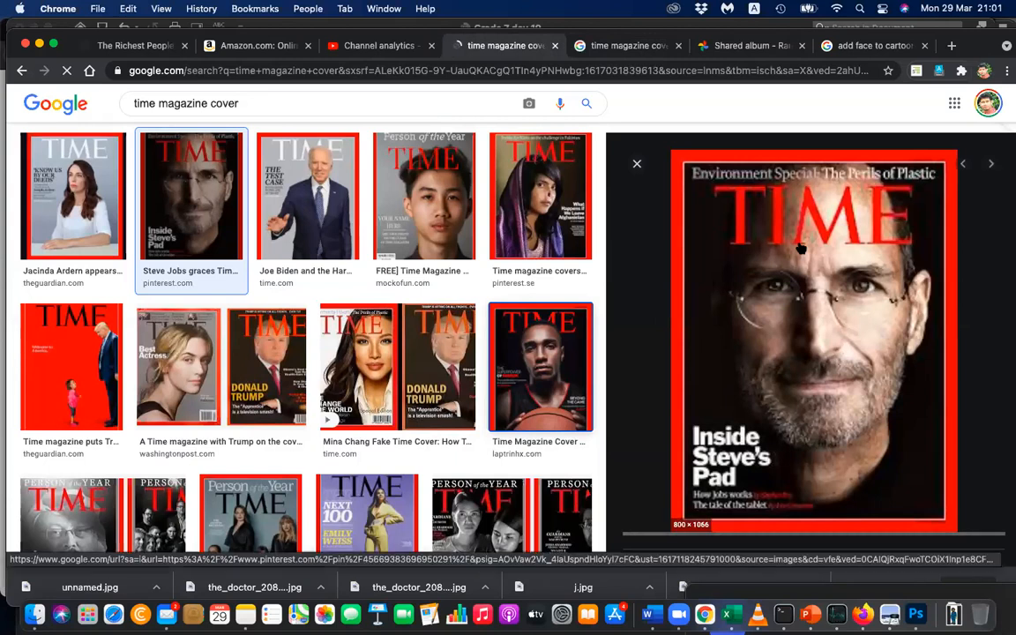
right_click(820, 300)
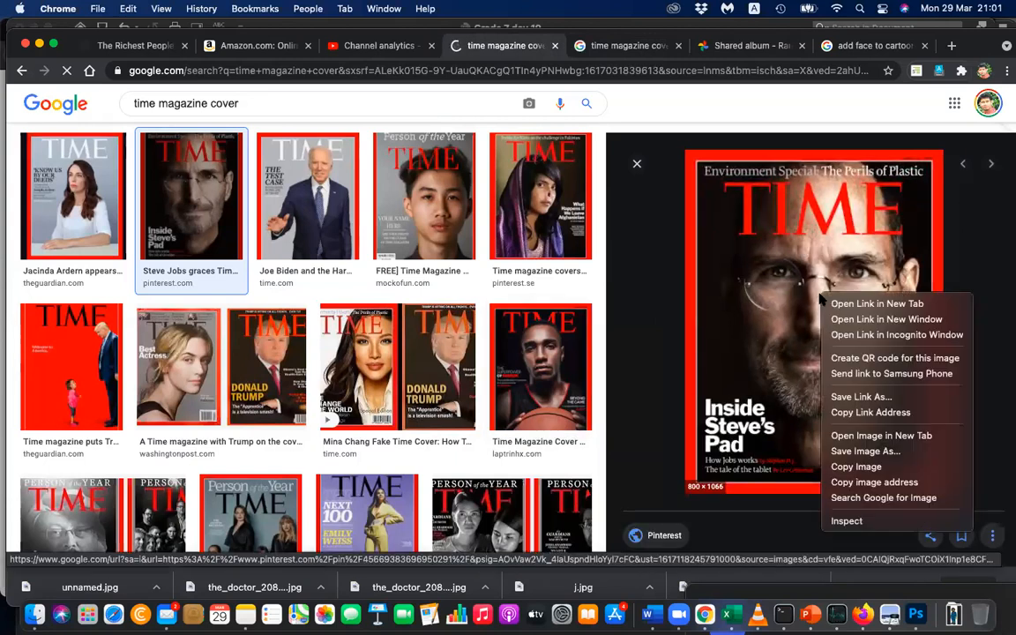
left_click(884, 469)
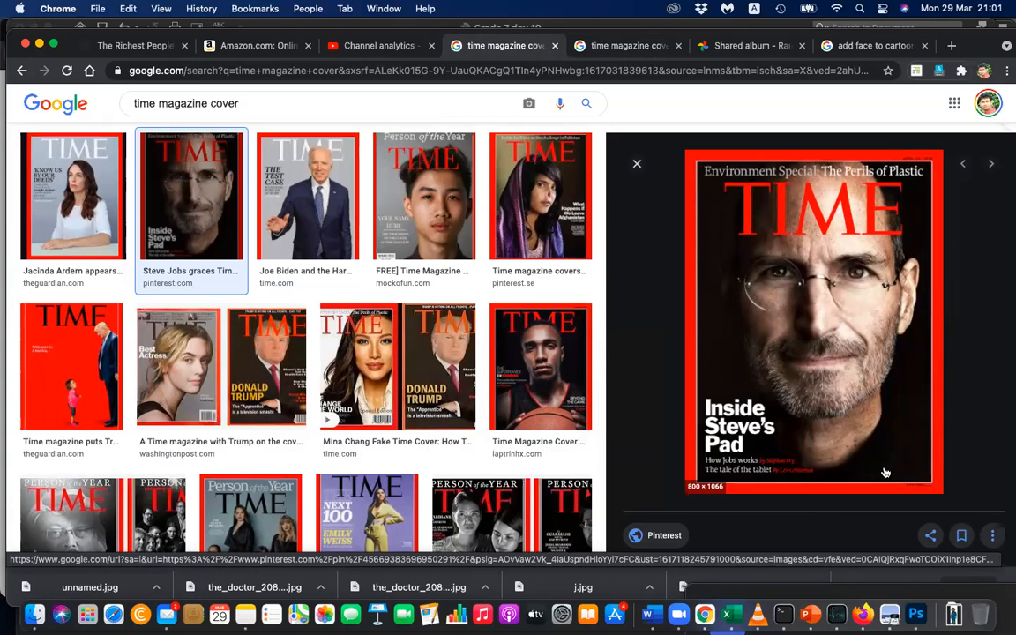
Switch to the Word document, insert a page break below the Work Area diagram, and paste the copied cover there.
key("super+Tab")
scroll(513, 481, "down", 2)
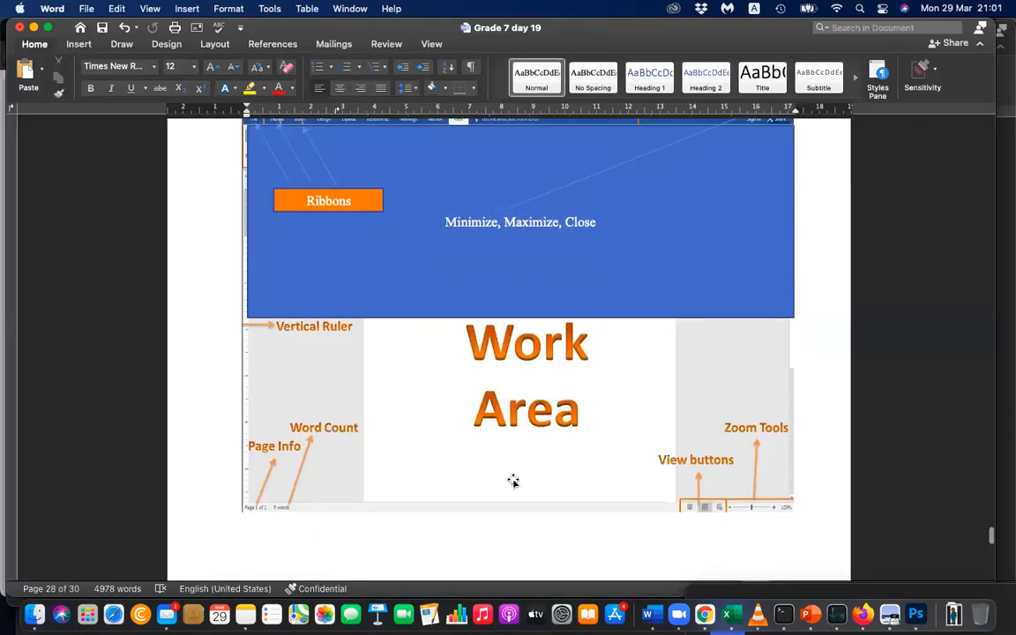
left_click(435, 545)
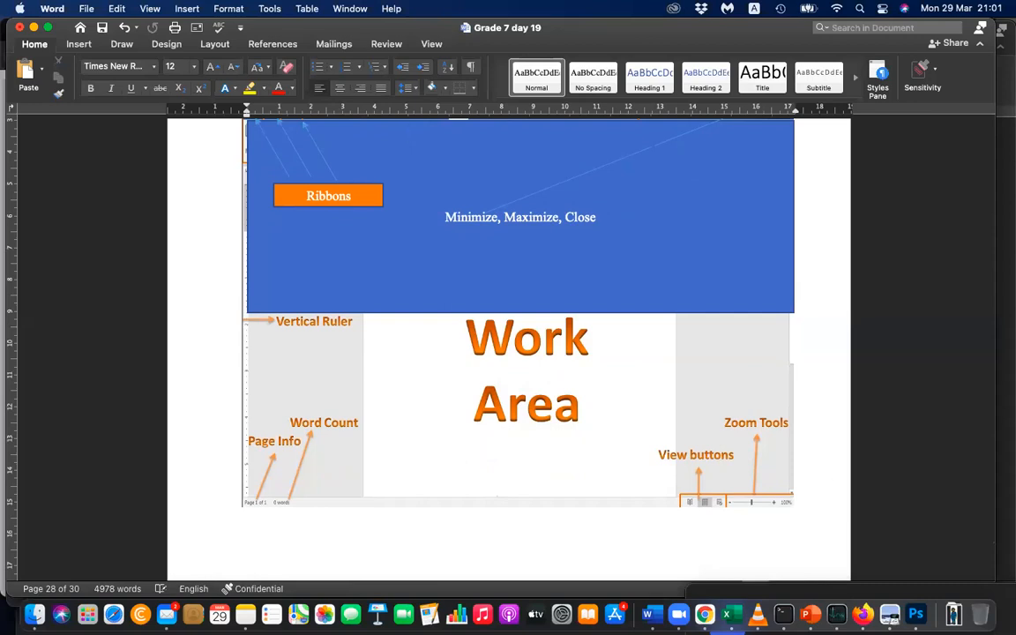
key("super+Return")
key("super+v")
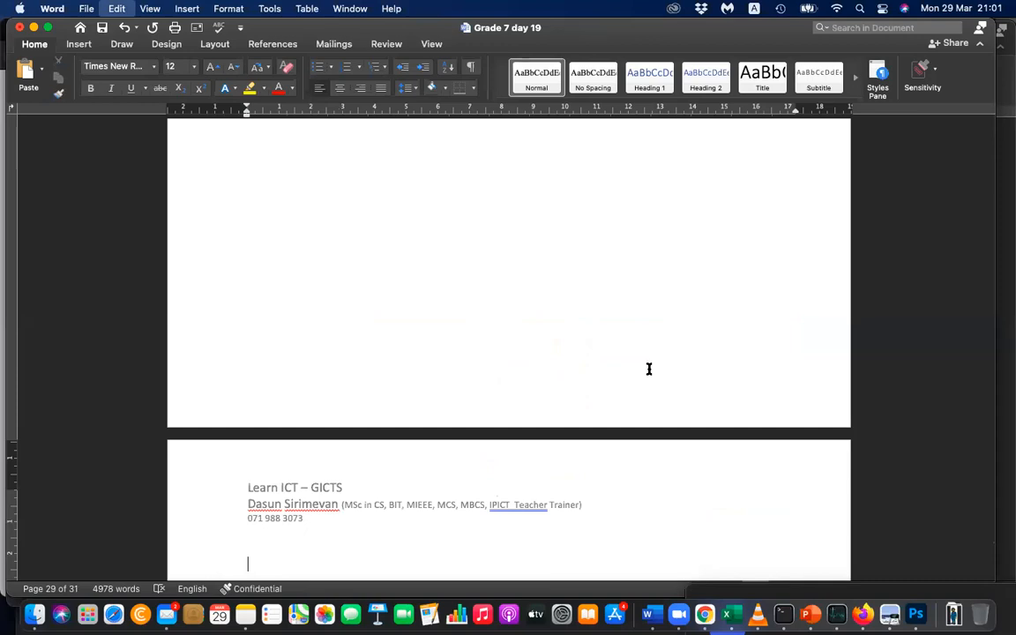
Examine the pasted Steve Jobs cover's layout in Word, from the date and masthead down to the cover lines and border.
key("super+Tab")
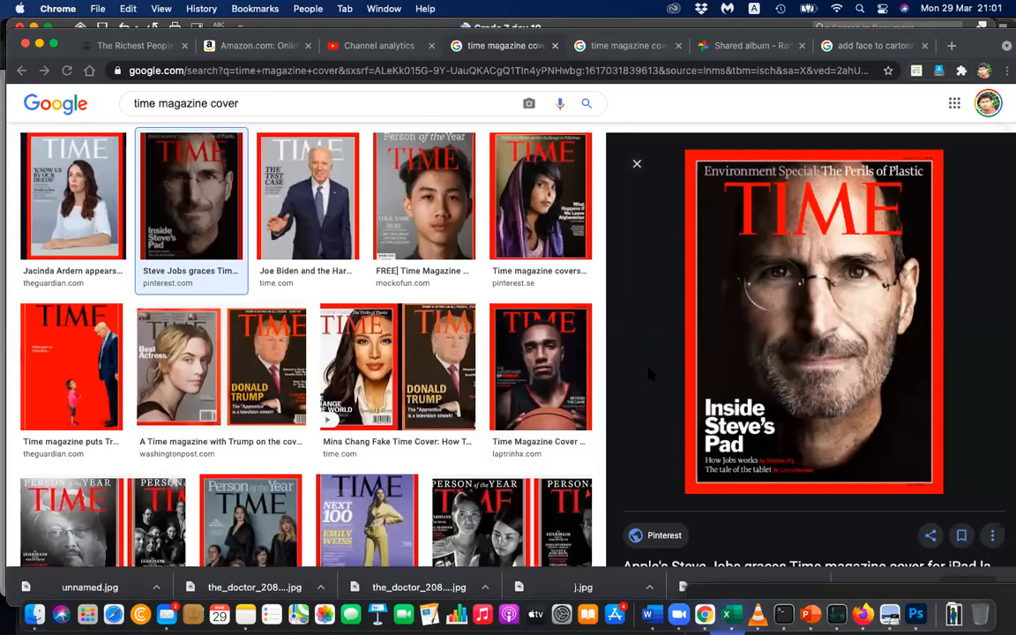
scroll(295, 419, "up", 2)
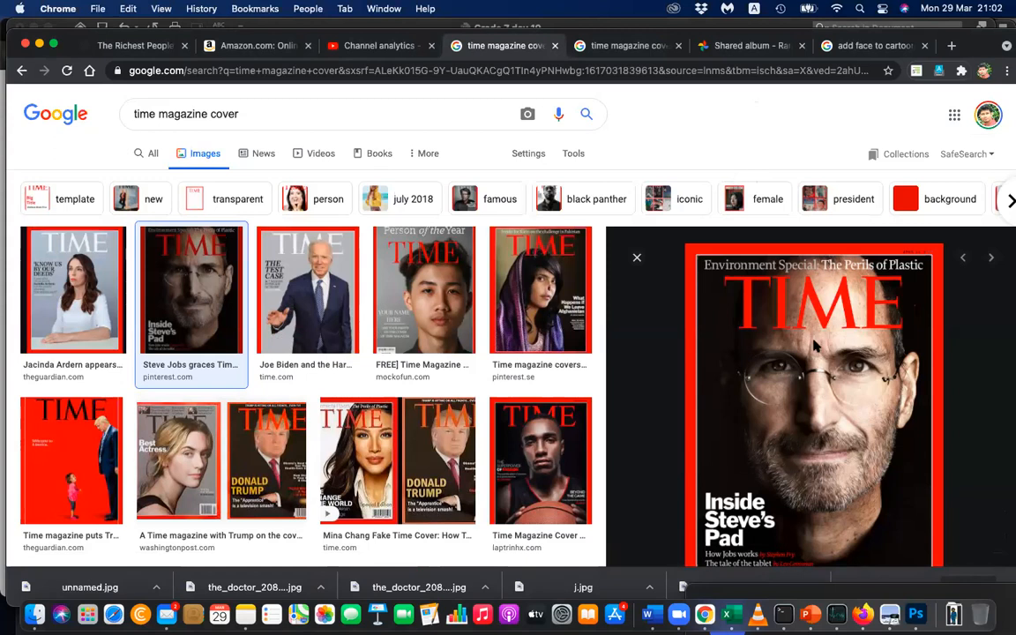
key("super+Tab")
scroll(632, 505, "down", 5)
scroll(632, 507, "up", 1)
scroll(631, 508, "down", 10)
scroll(630, 509, "down", 10)
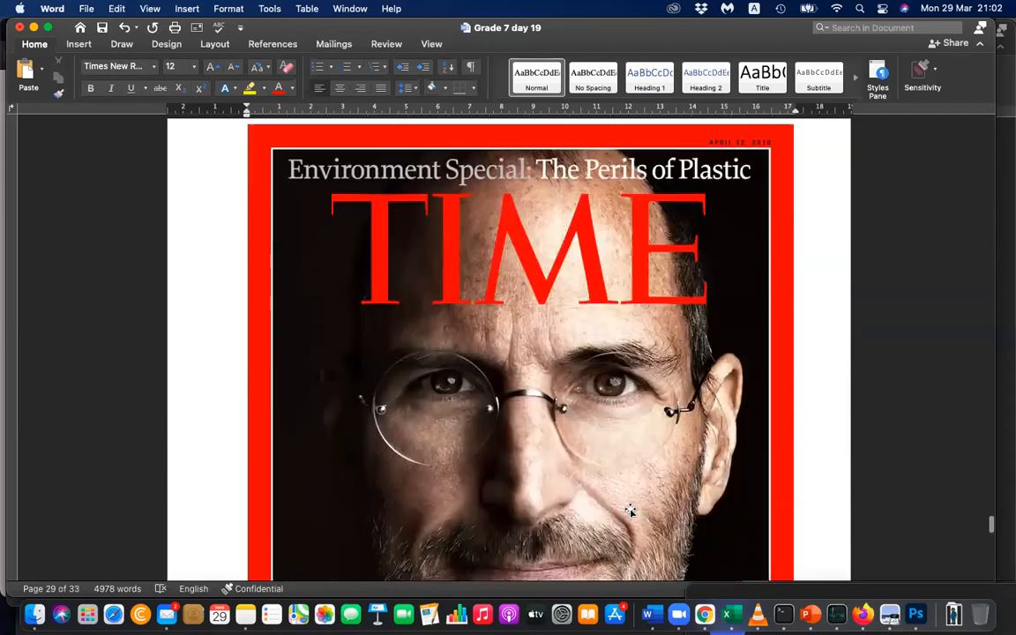
scroll(629, 509, "up", 5)
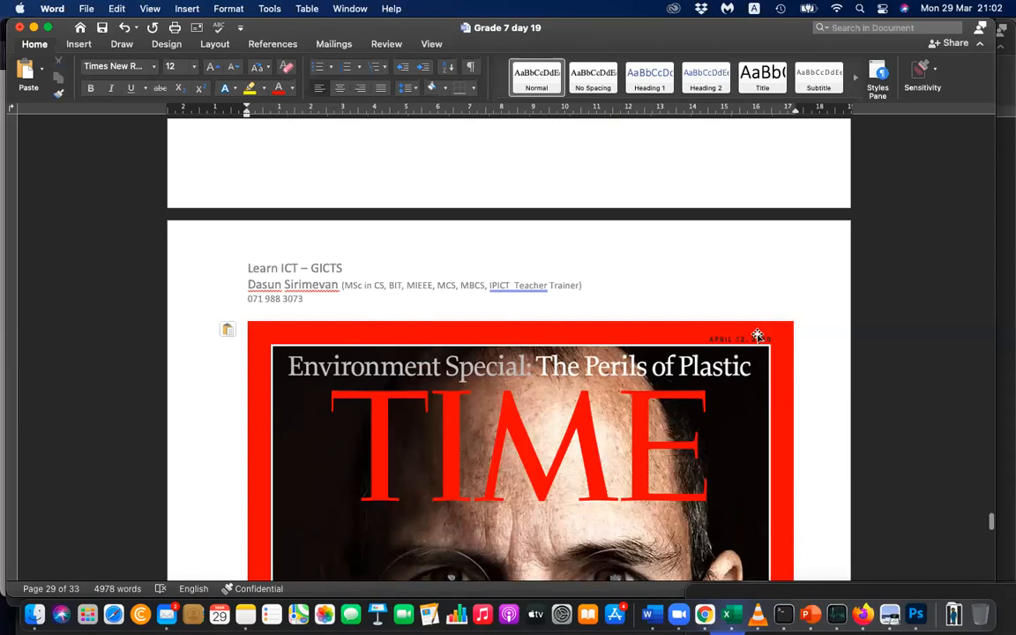
scroll(681, 450, "down", 4)
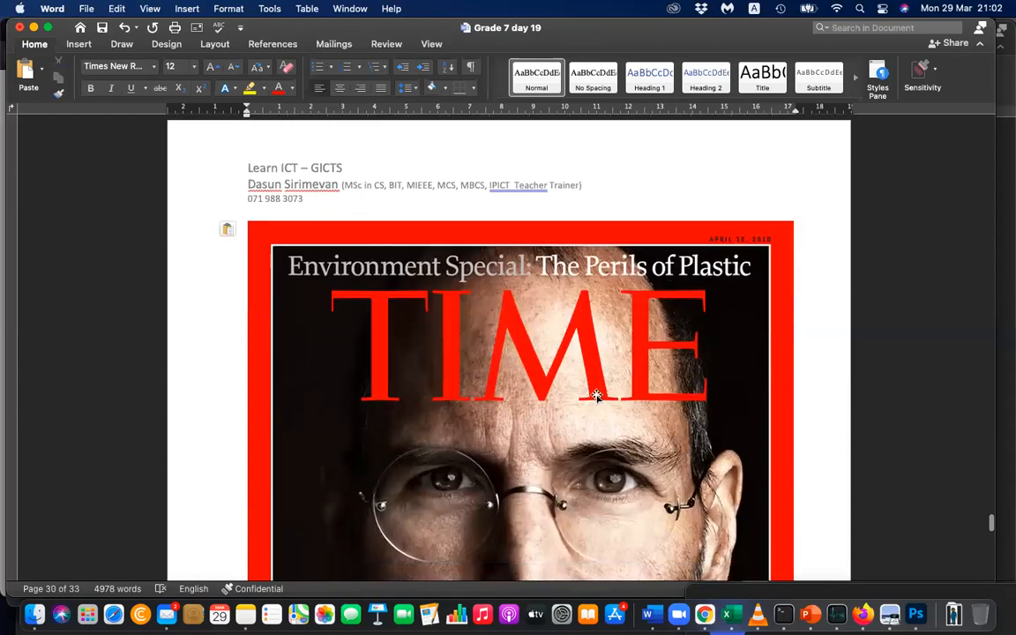
scroll(612, 337, "down", 5)
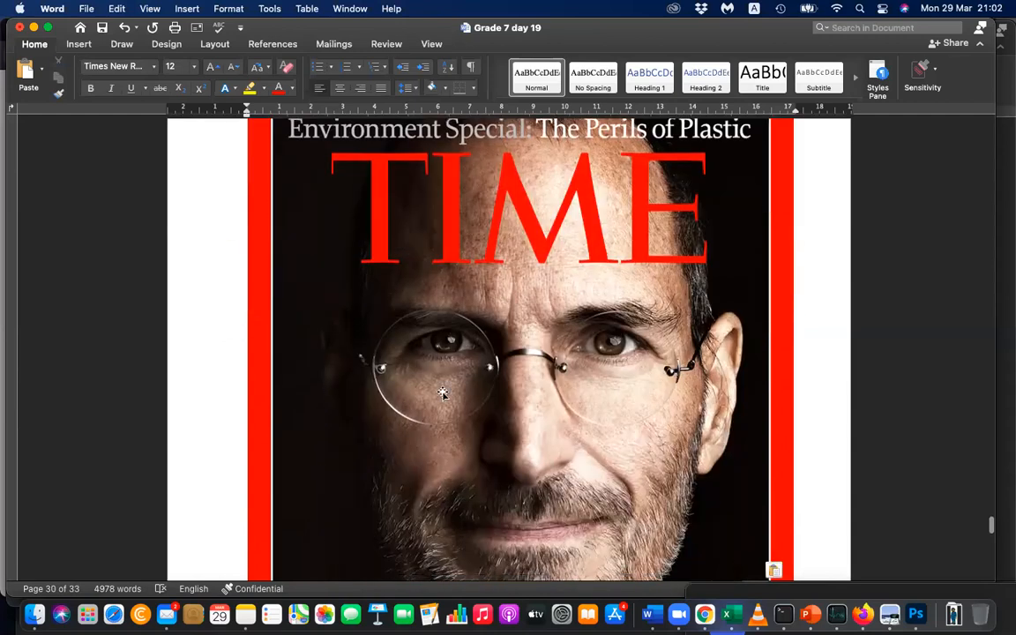
scroll(547, 303, "down", 4)
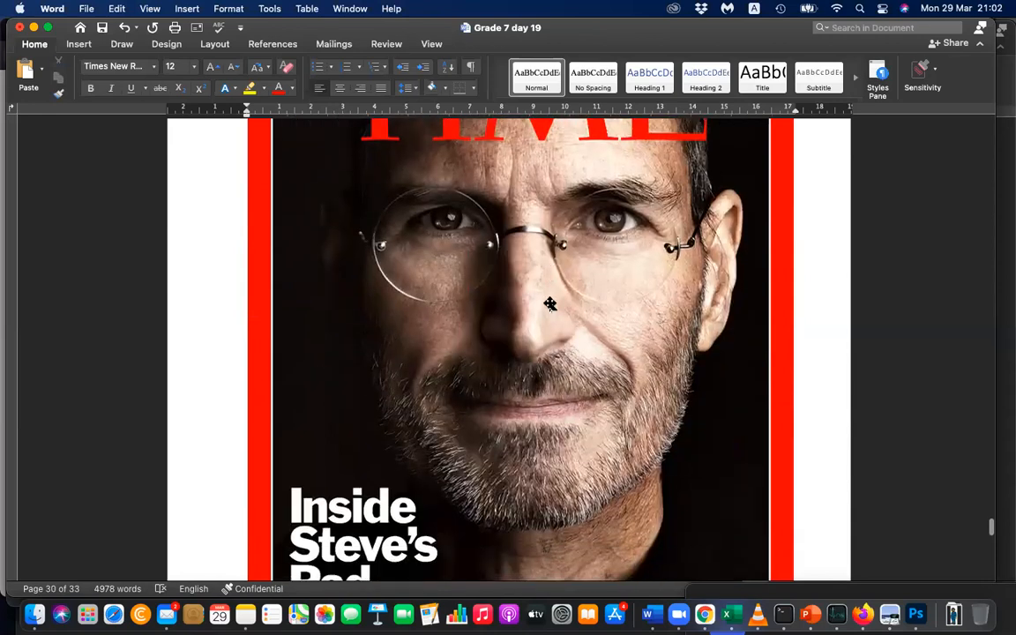
scroll(549, 303, "down", 4)
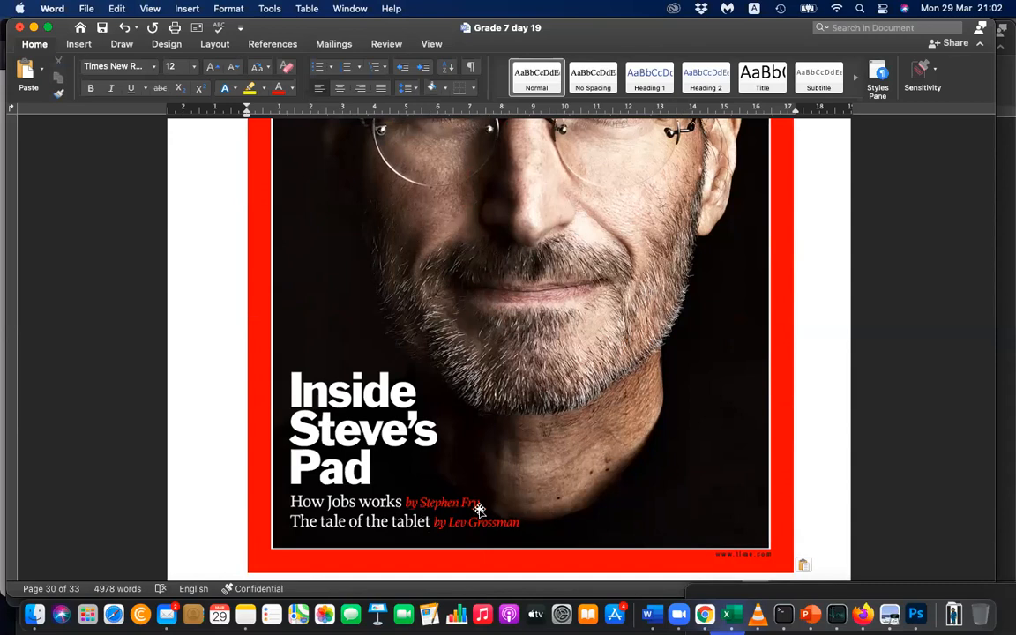
scroll(533, 505, "up", 10)
scroll(532, 505, "down", 15)
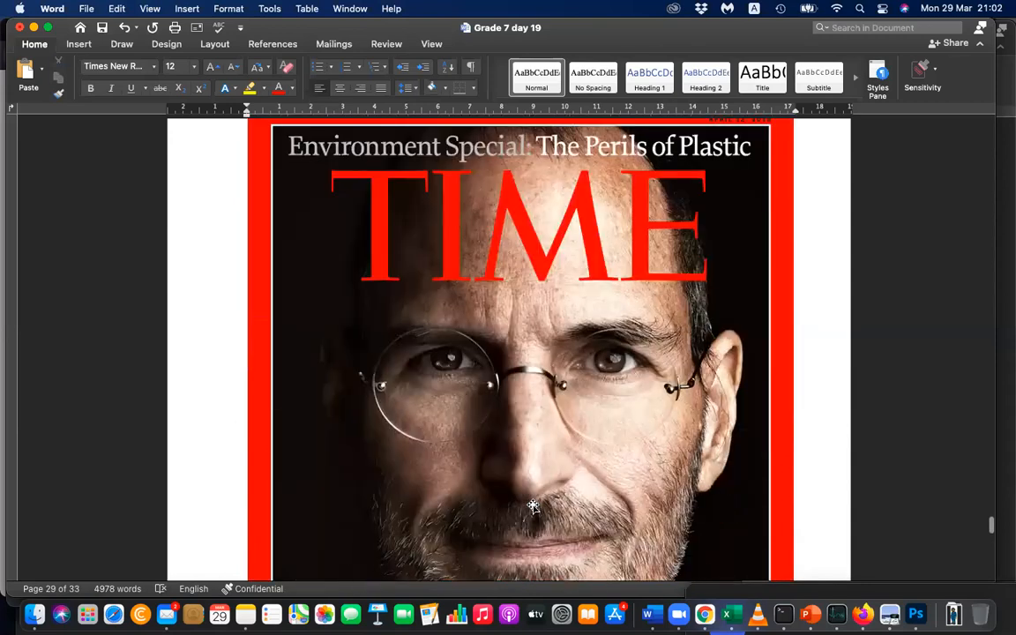
scroll(532, 508, "up", 8)
scroll(533, 508, "down", 10)
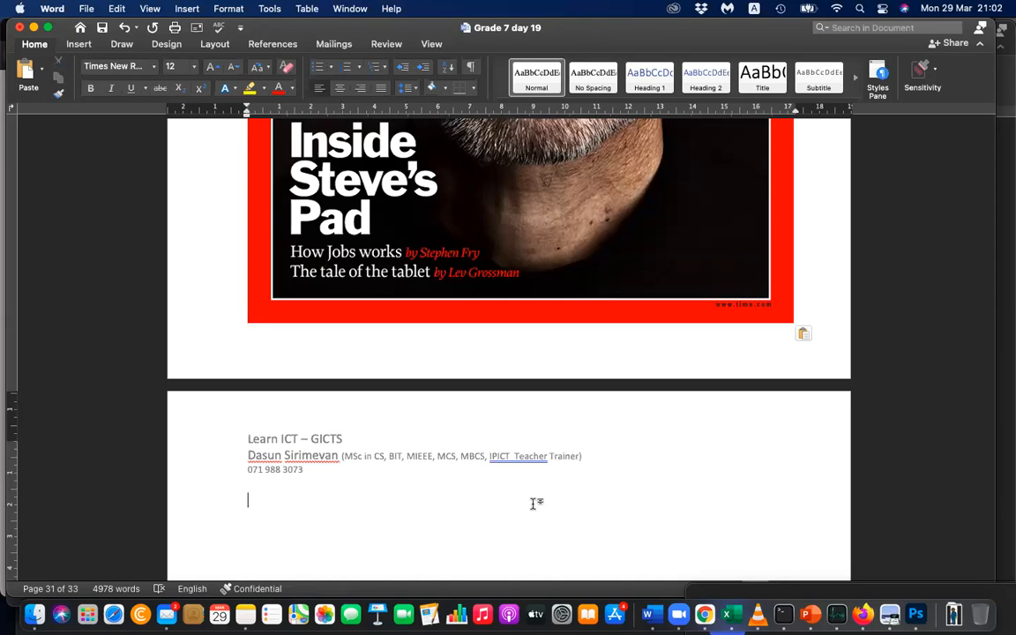
scroll(533, 503, "up", 3)
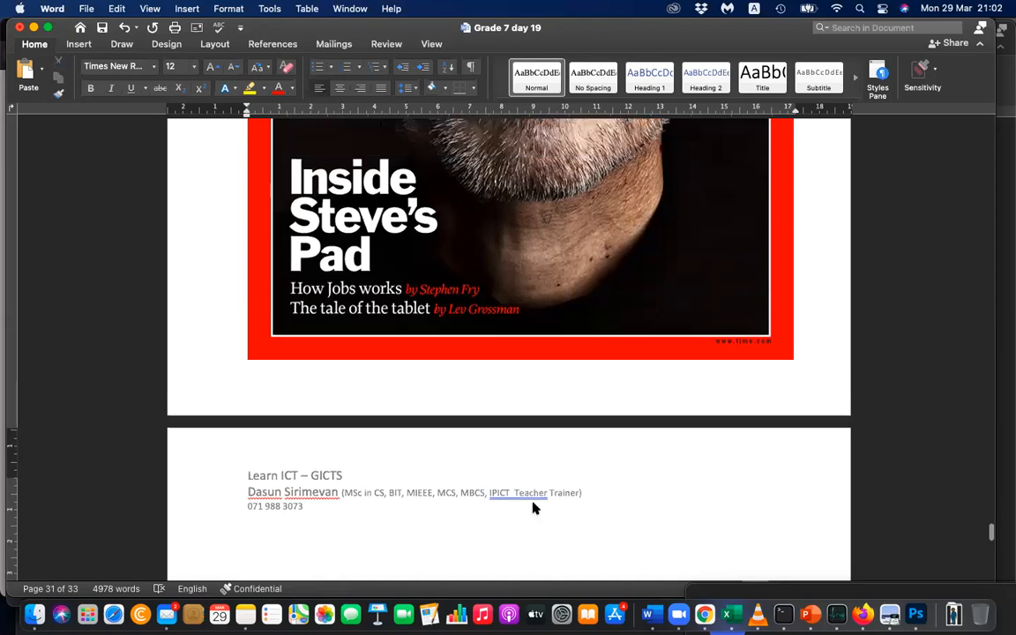
scroll(533, 507, "up", 15)
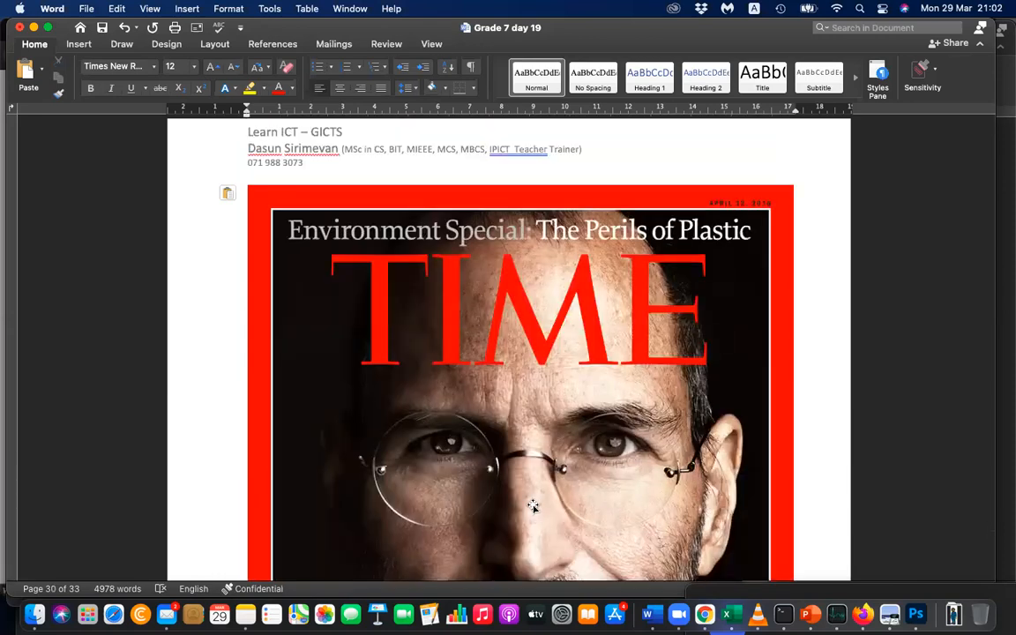
scroll(532, 506, "down", 10)
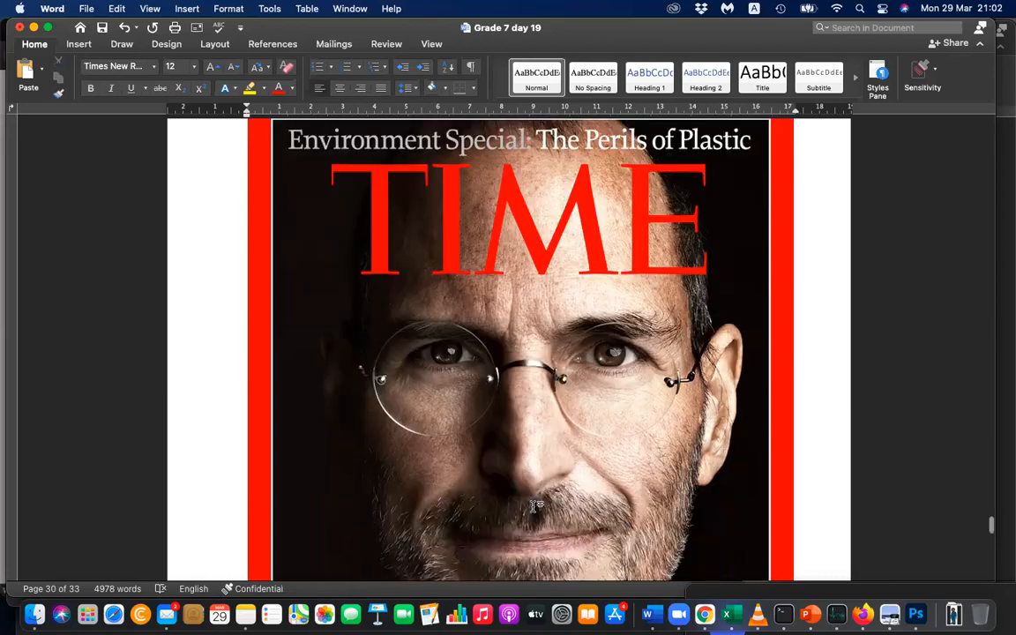
Switch to Chrome, find the Time cover "Do You Want to Know a Secret?" in the image results, and copy its image.
key("super+Tab")
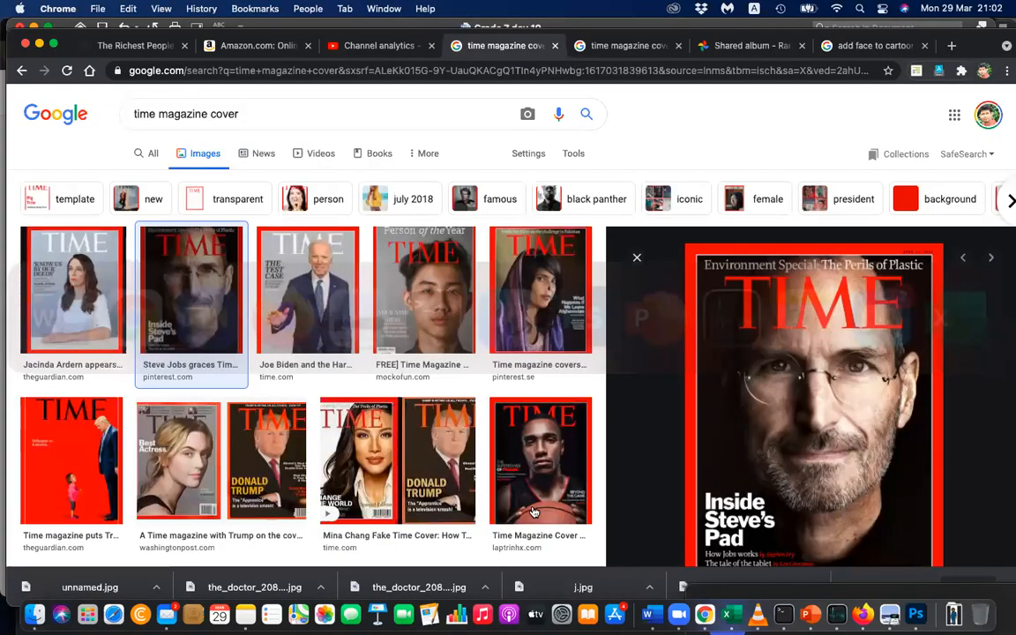
scroll(273, 331, "down", 1)
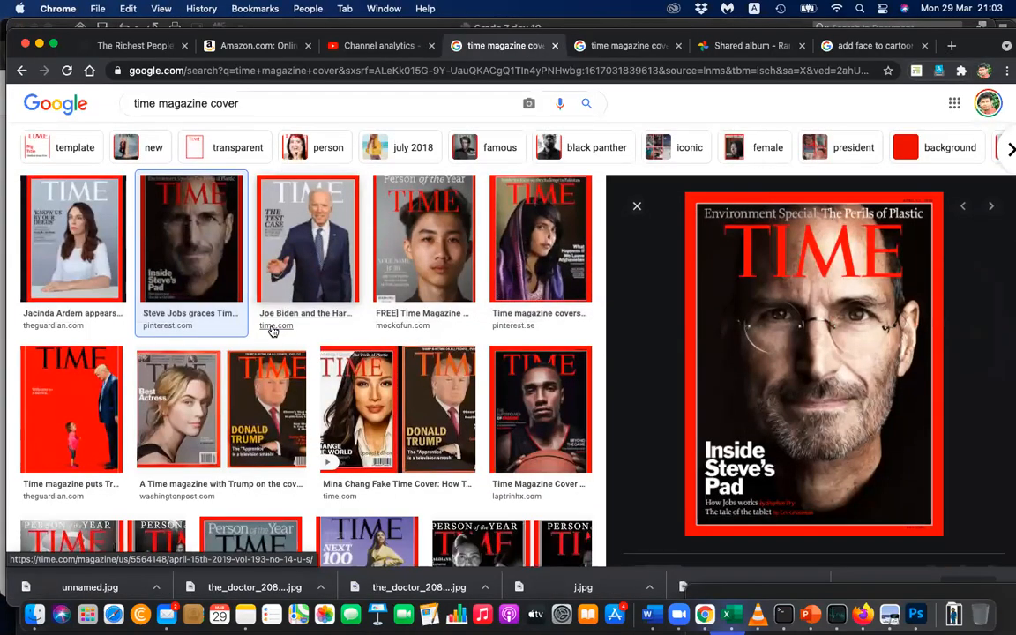
scroll(273, 330, "down", 5)
scroll(274, 330, "down", 5)
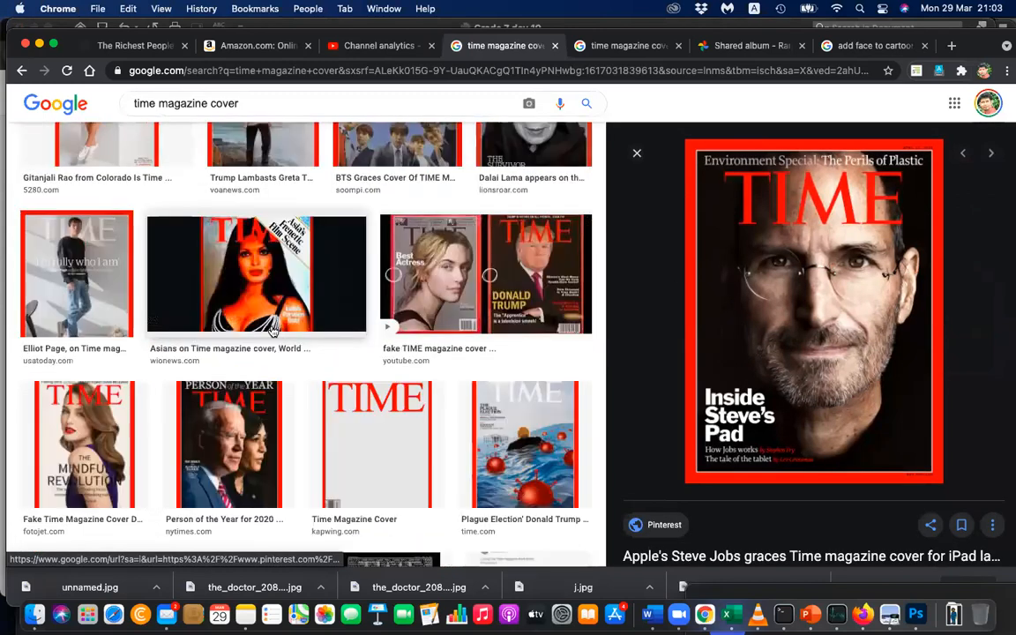
scroll(274, 331, "down", 4)
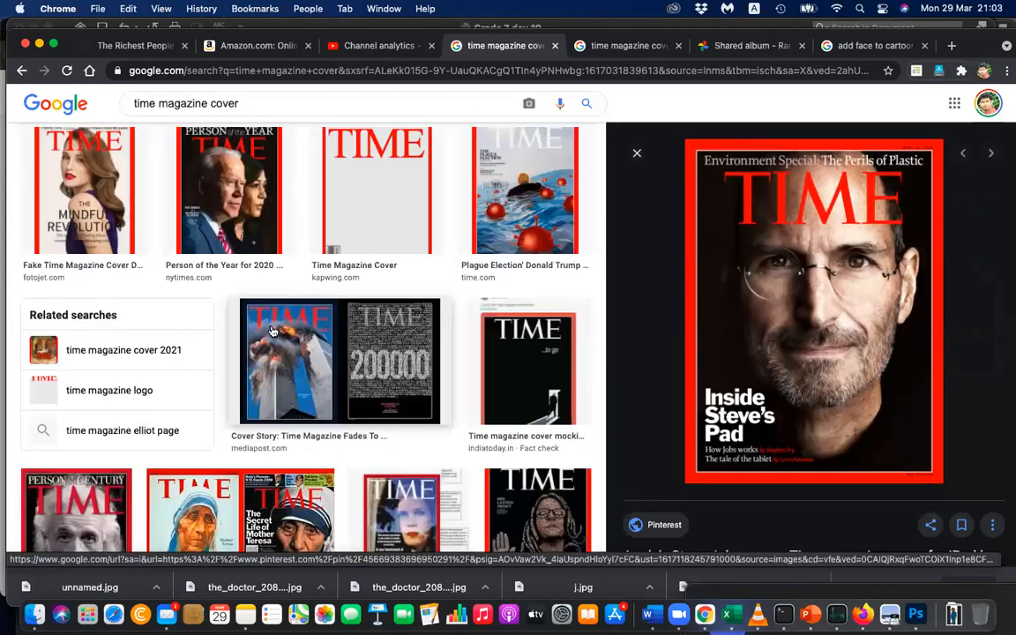
scroll(272, 331, "down", 3)
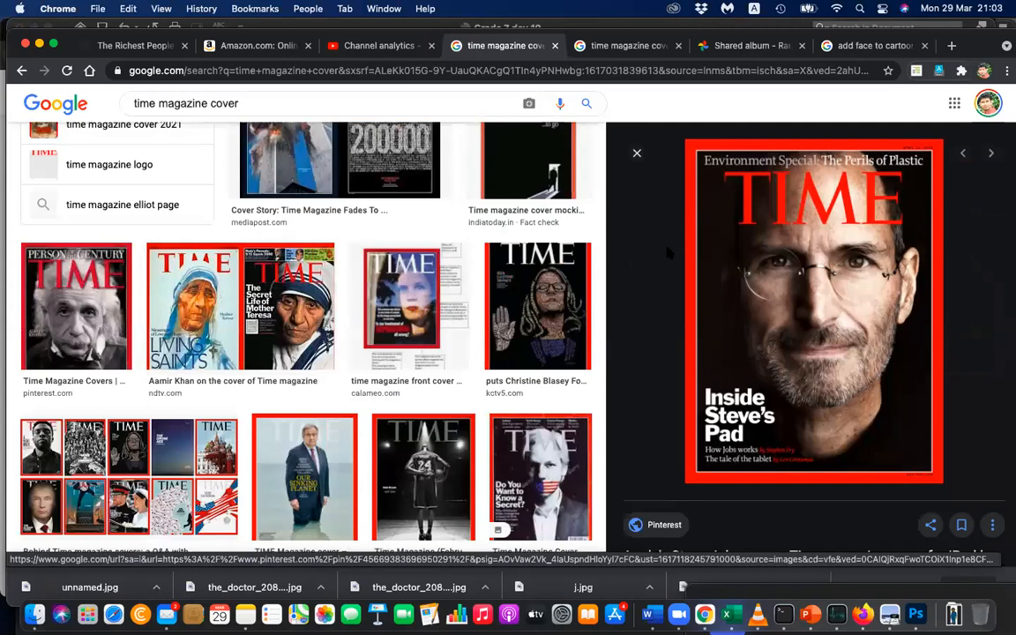
scroll(667, 251, "down", 2)
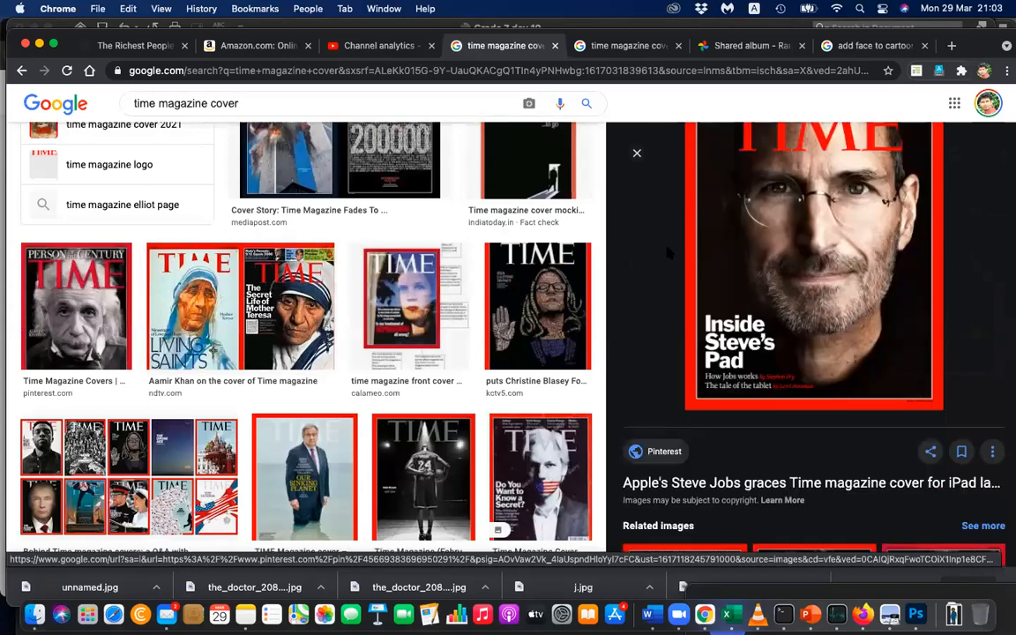
left_click(538, 452)
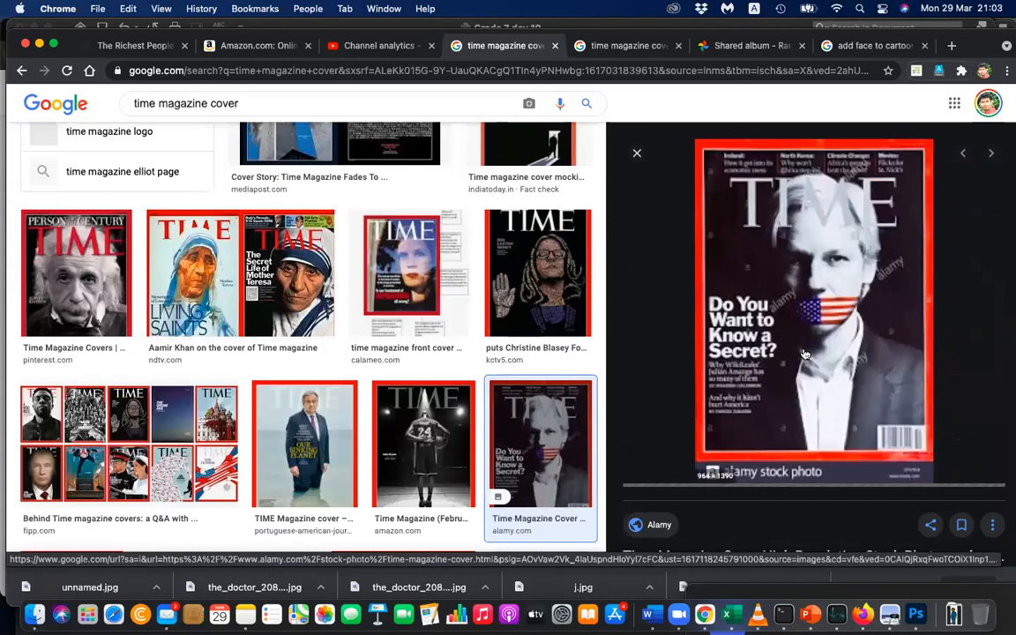
right_click(804, 353)
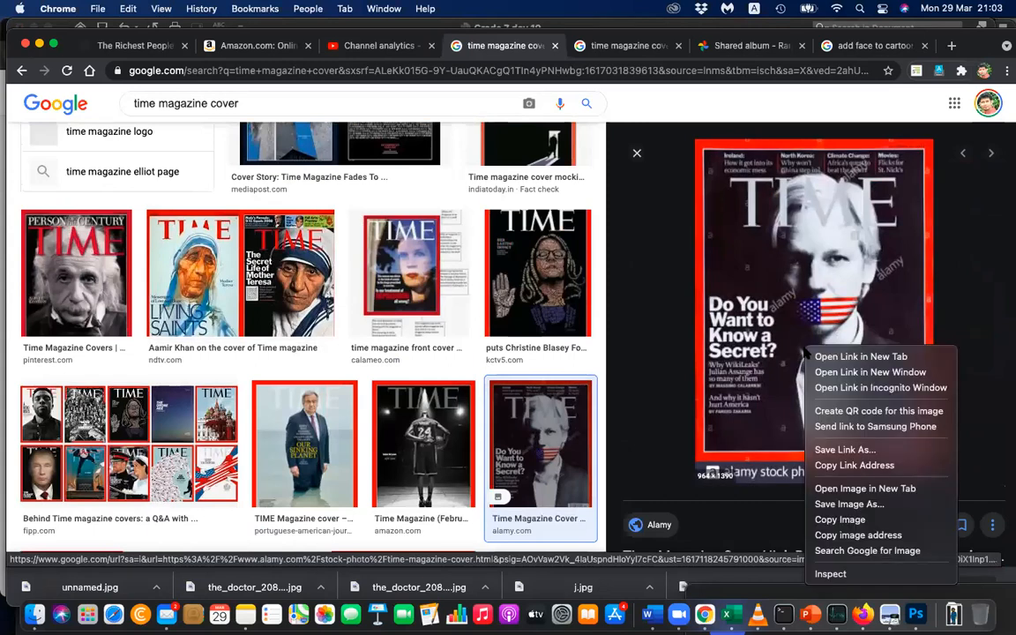
left_click(839, 519)
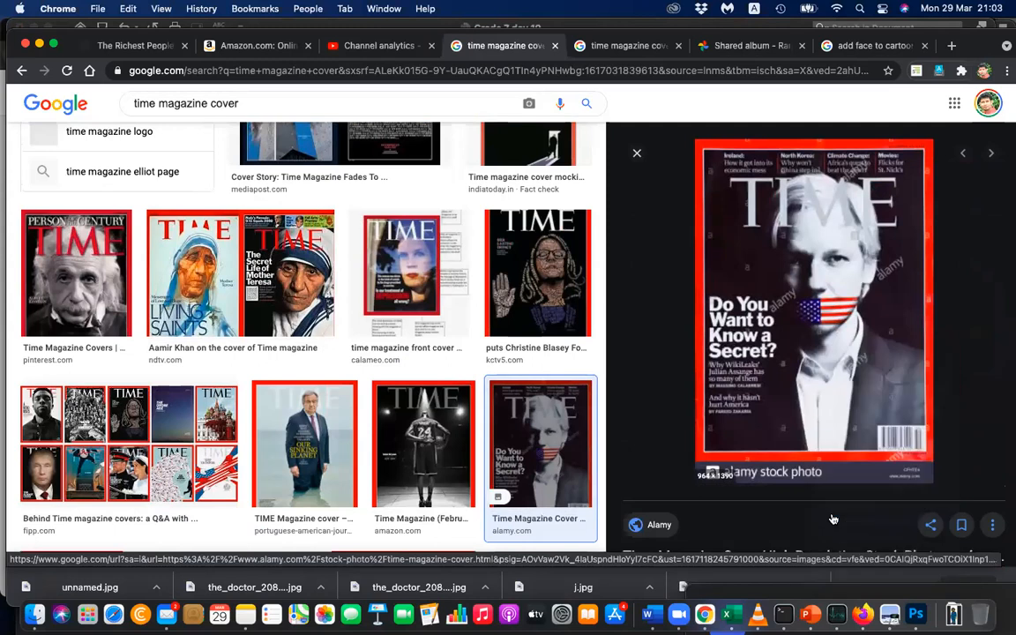
Switch to Word and replace the Steve Jobs cover with the copied "Do You Want to Know a Secret?" cover.
key("super+Tab")
left_click(578, 374)
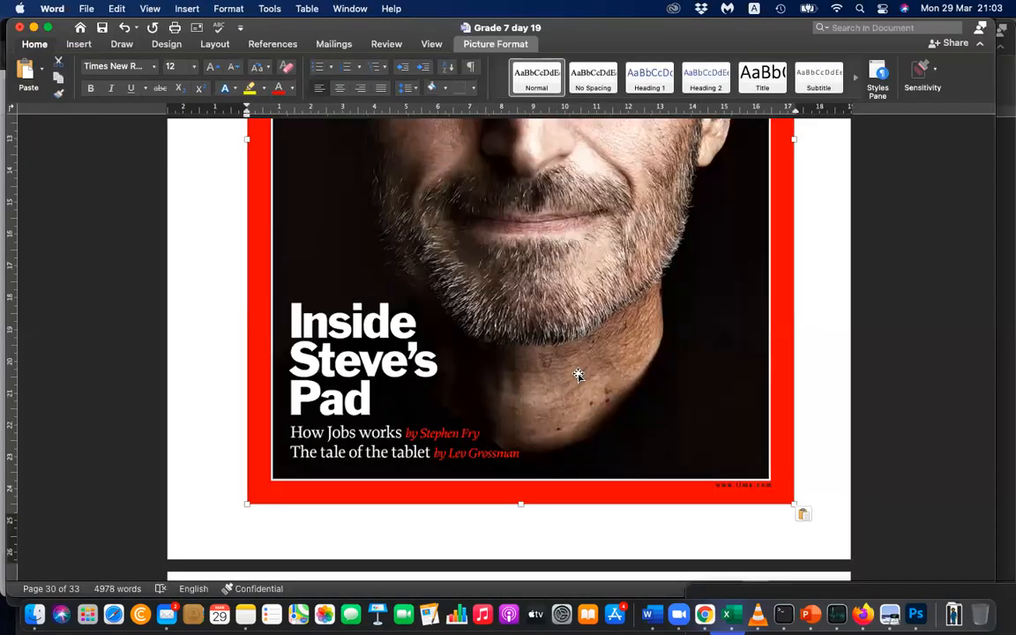
key("super+v")
key("BackSpace")
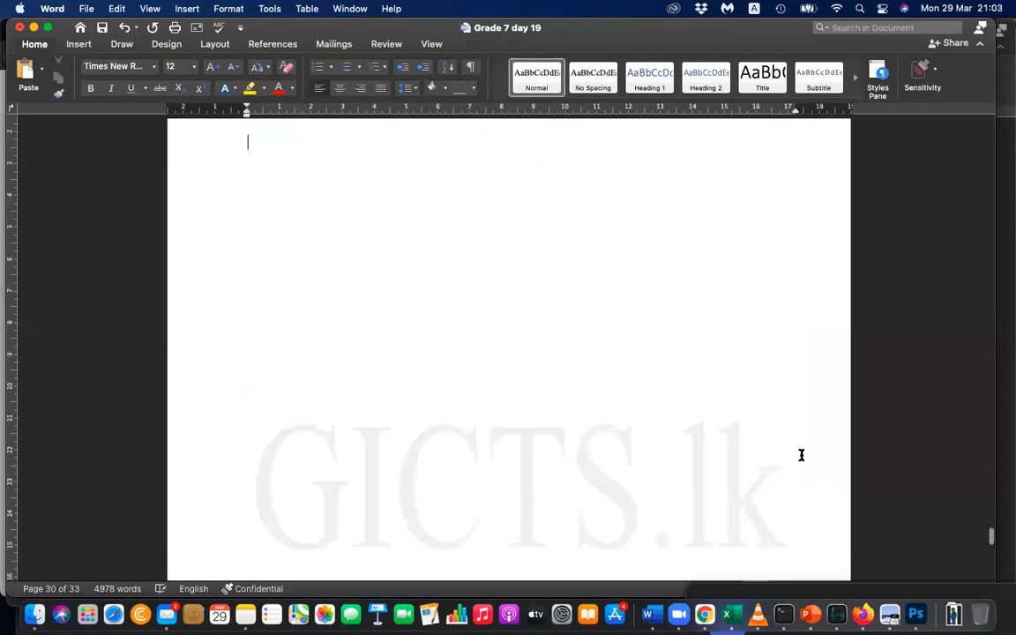
Collapse the ribbon to give the "Do You Want to Know a Secret?" cover more viewing room.
scroll(802, 455, "down", 15)
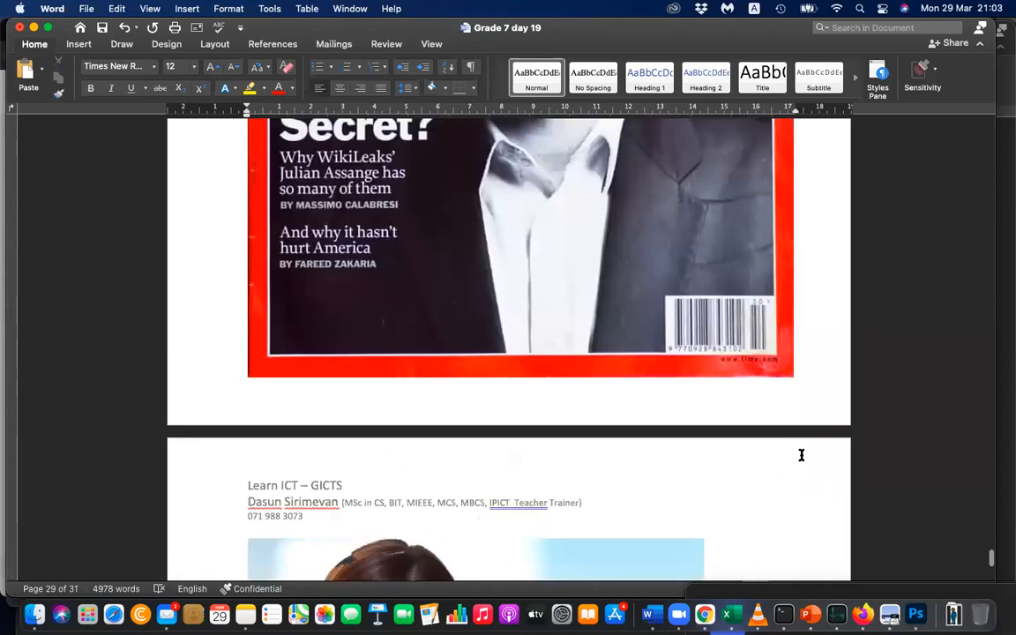
scroll(801, 455, "up", 5)
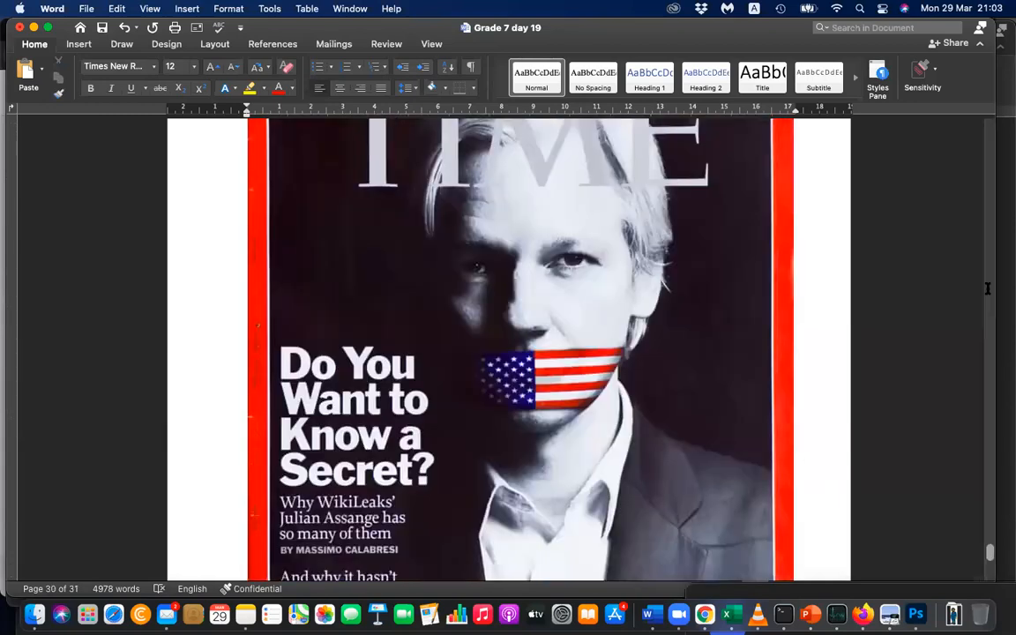
left_click(980, 44)
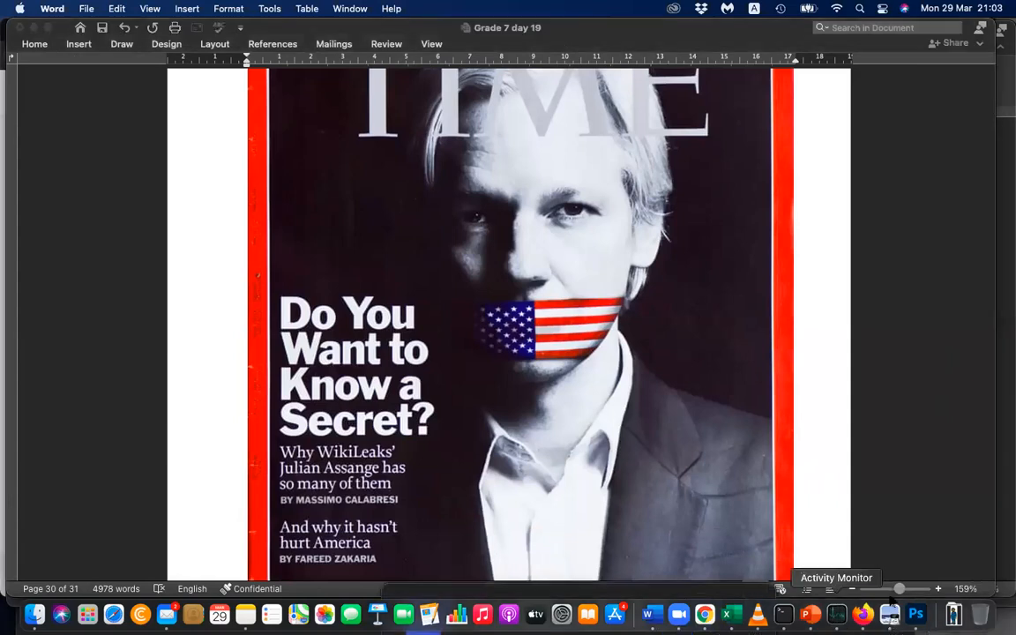
Set the document zoom to 100% and fit the "Do You Want to Know a Secret?" cover in view on page 30.
left_click(894, 589)
left_click(893, 589)
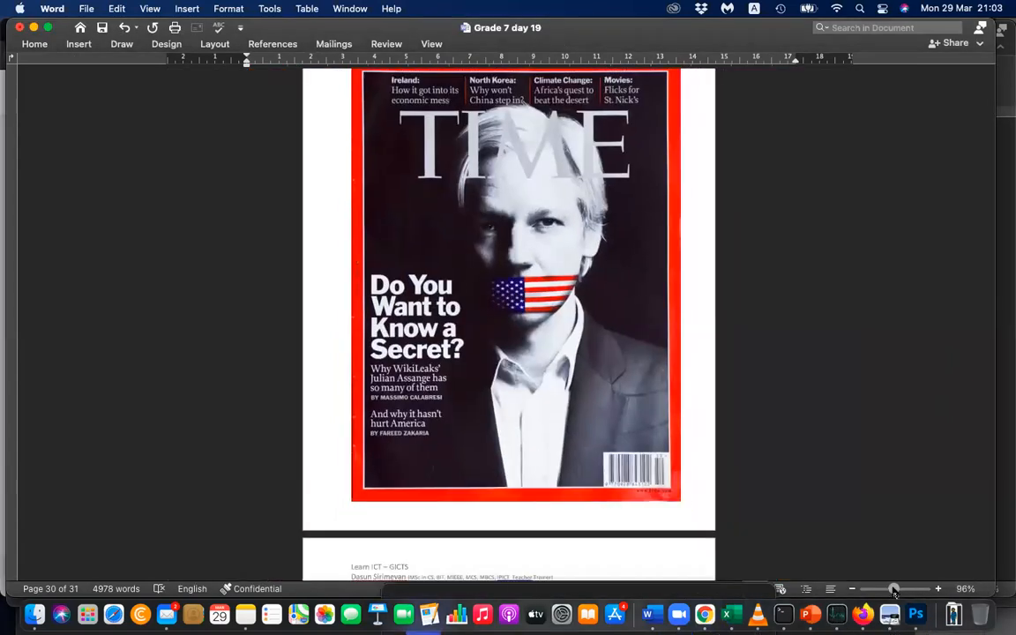
left_click(894, 589)
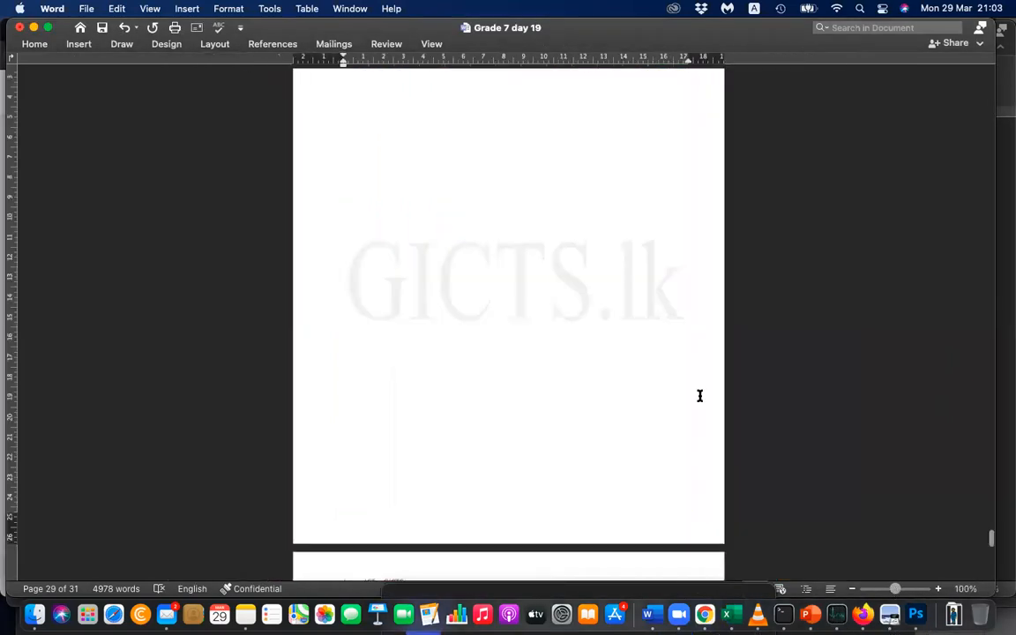
scroll(699, 396, "down", 3)
scroll(699, 396, "down", 5)
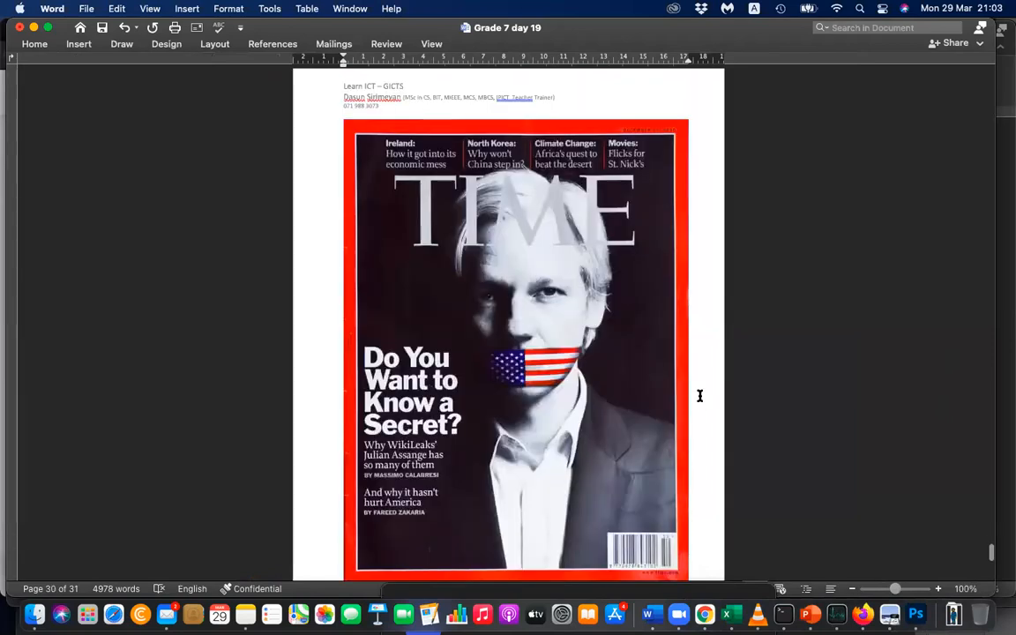
scroll(700, 396, "down", 1)
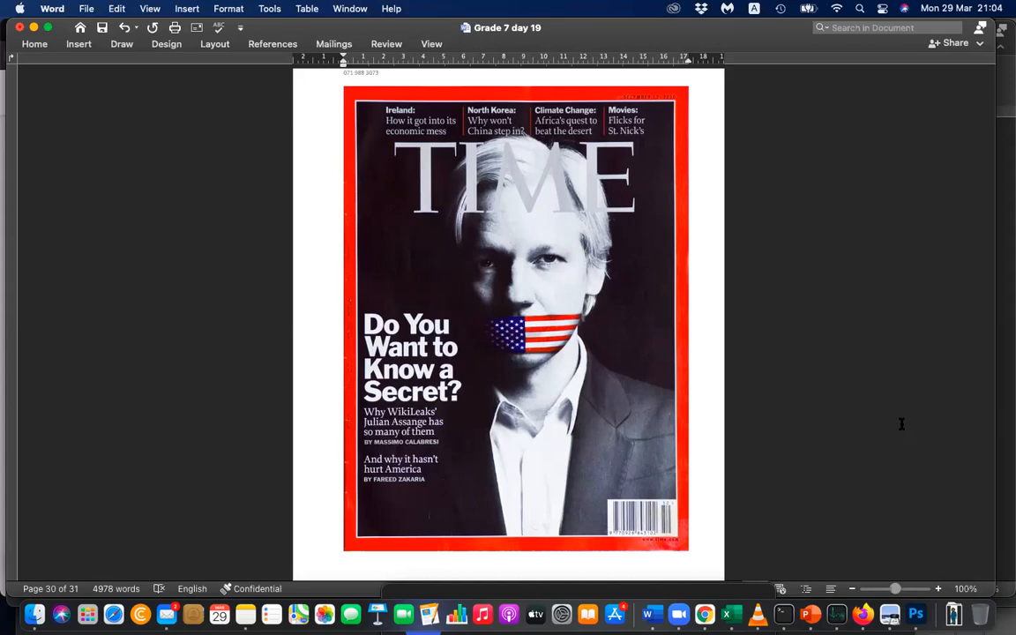
Move the cut-out woman's head off the doctor picture on page 31 to the blank area beneath it.
scroll(901, 428, "down", 3)
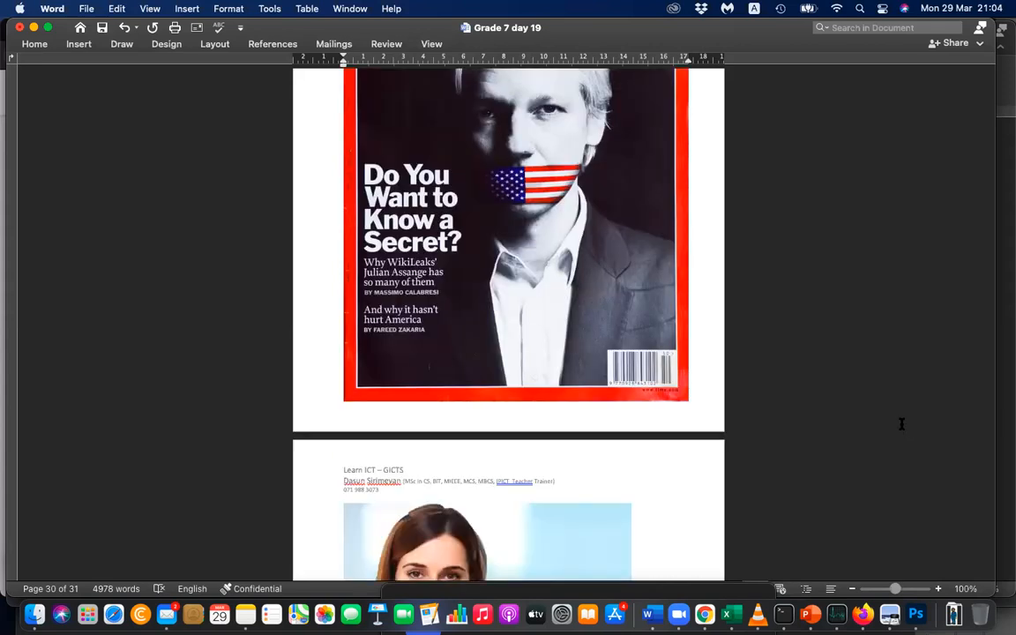
scroll(901, 424, "down", 5)
scroll(901, 424, "down", 1)
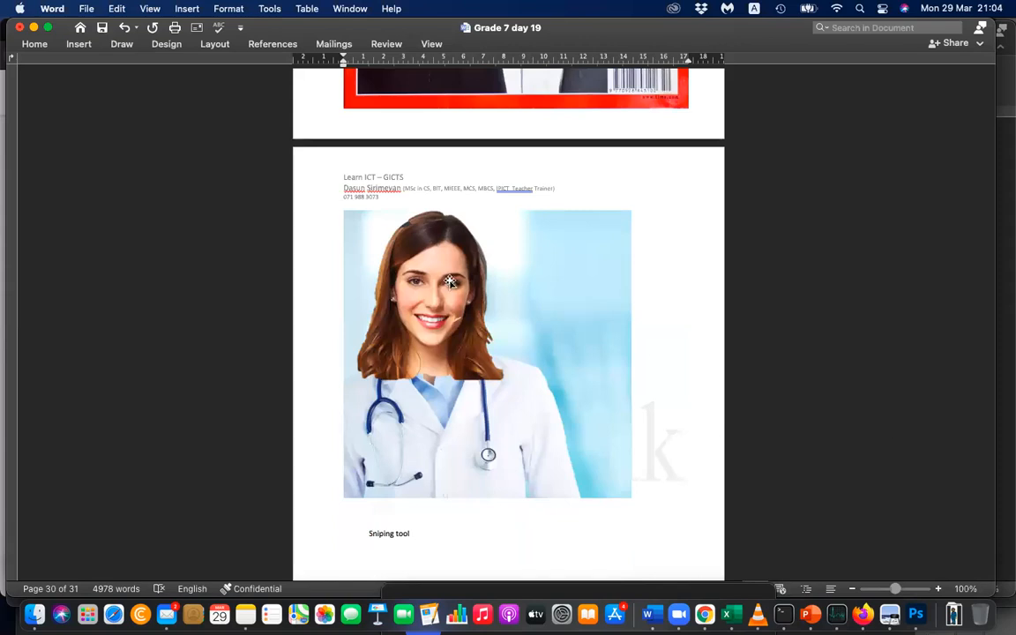
left_click_drag(450, 282, 554, 503)
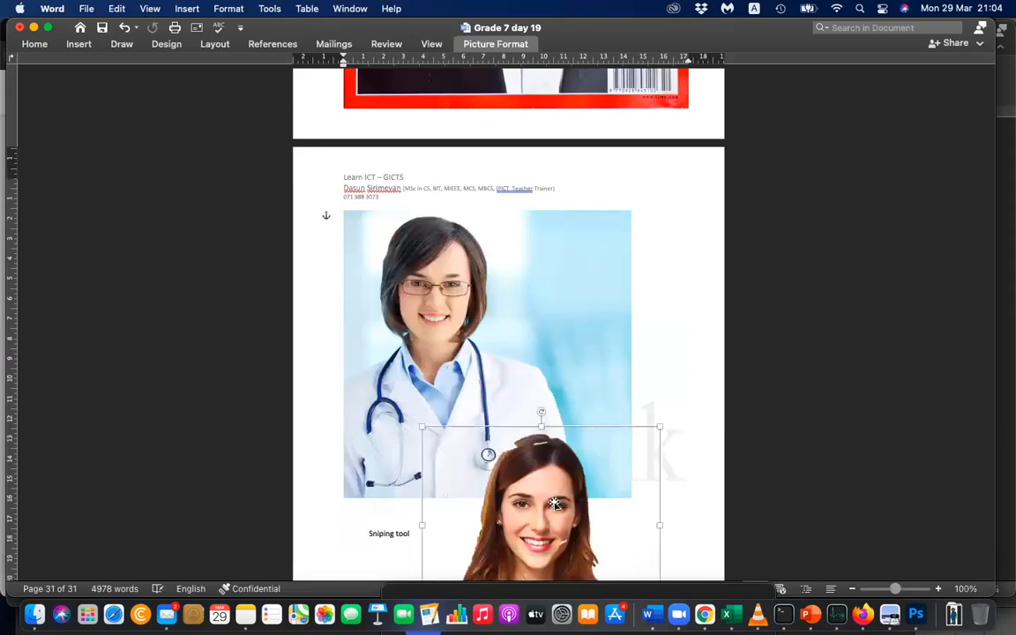
scroll(553, 502, "down", 5)
left_click_drag(540, 412, 477, 465)
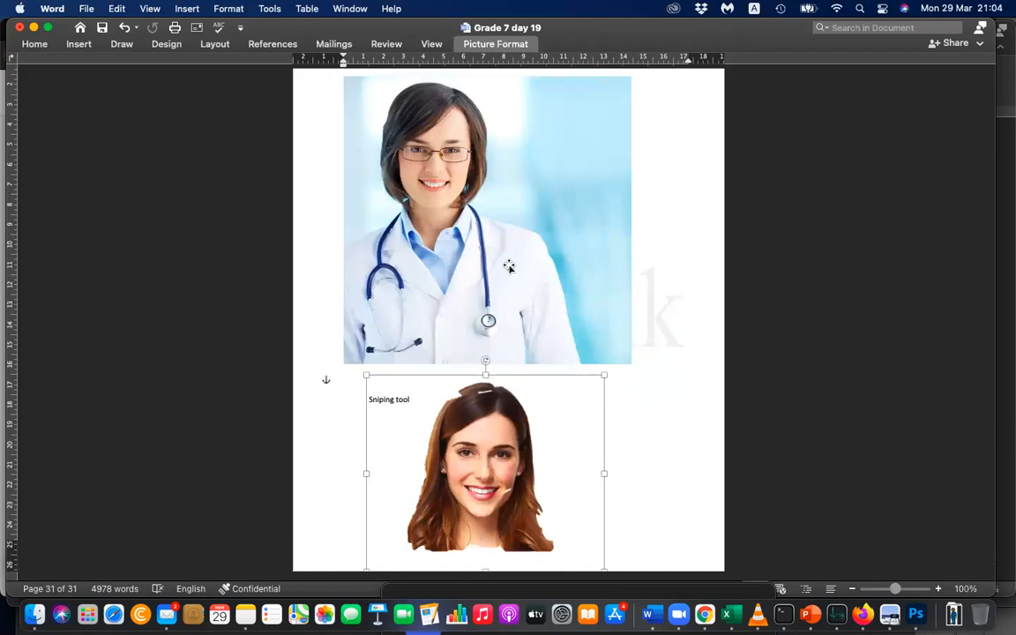
Place the cut-out woman's head back over the doctor's face and nudge it slightly right to align it.
left_click(483, 203)
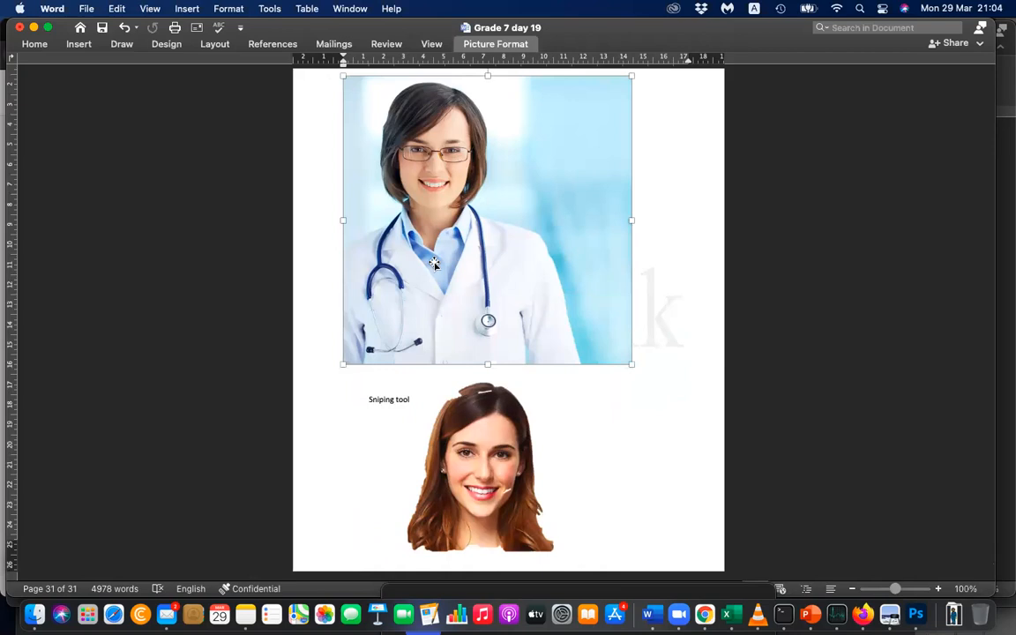
left_click_drag(499, 472, 467, 220)
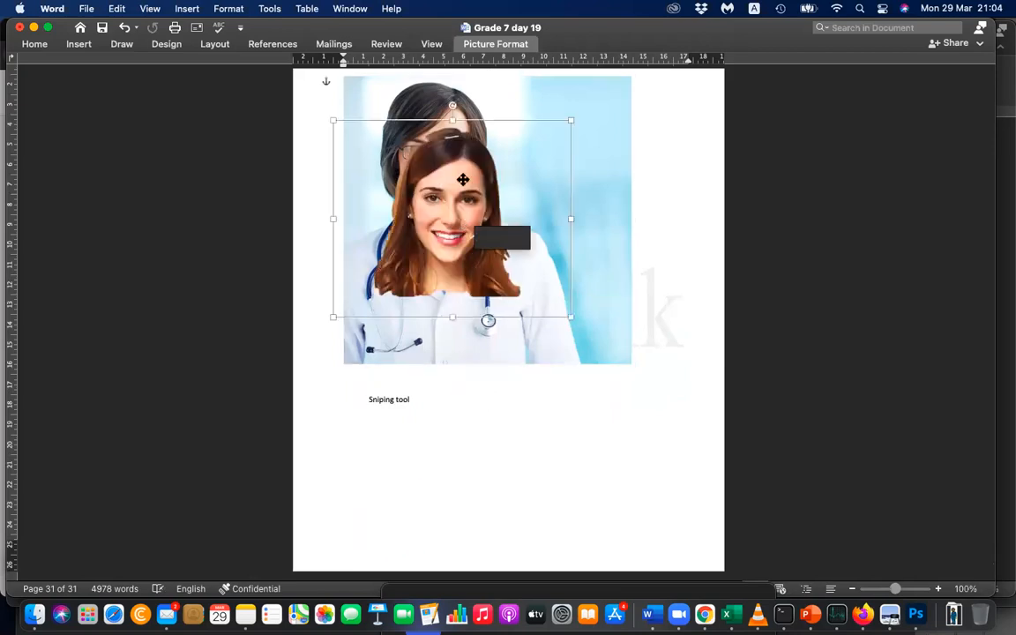
mouse_move(457, 172)
left_mouse_down()
mouse_move(456, 163)
mouse_move(447, 182)
mouse_move(441, 175)
left_mouse_up()
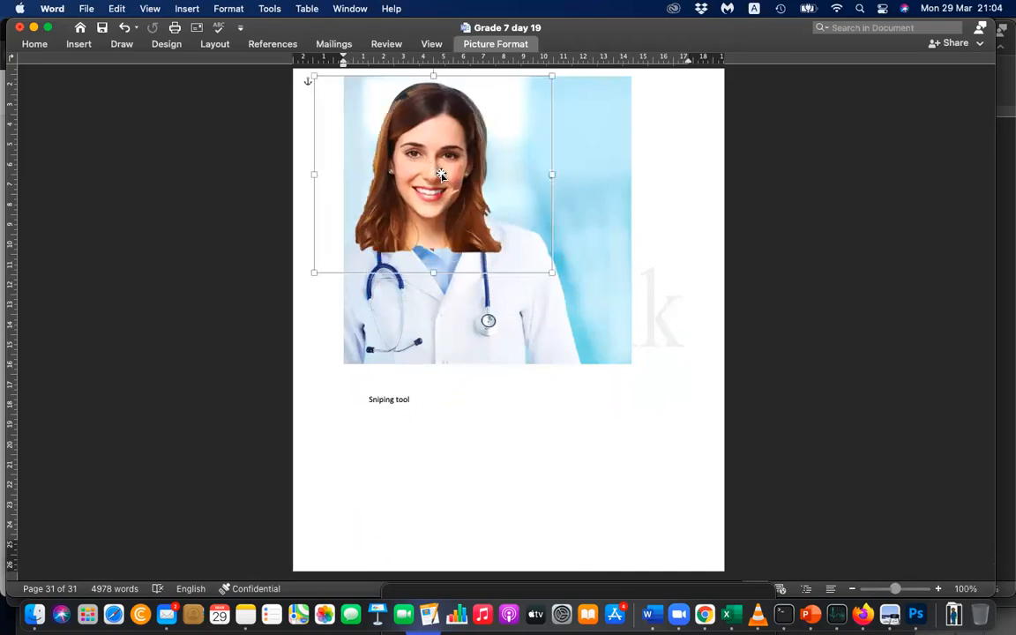
key("Right")
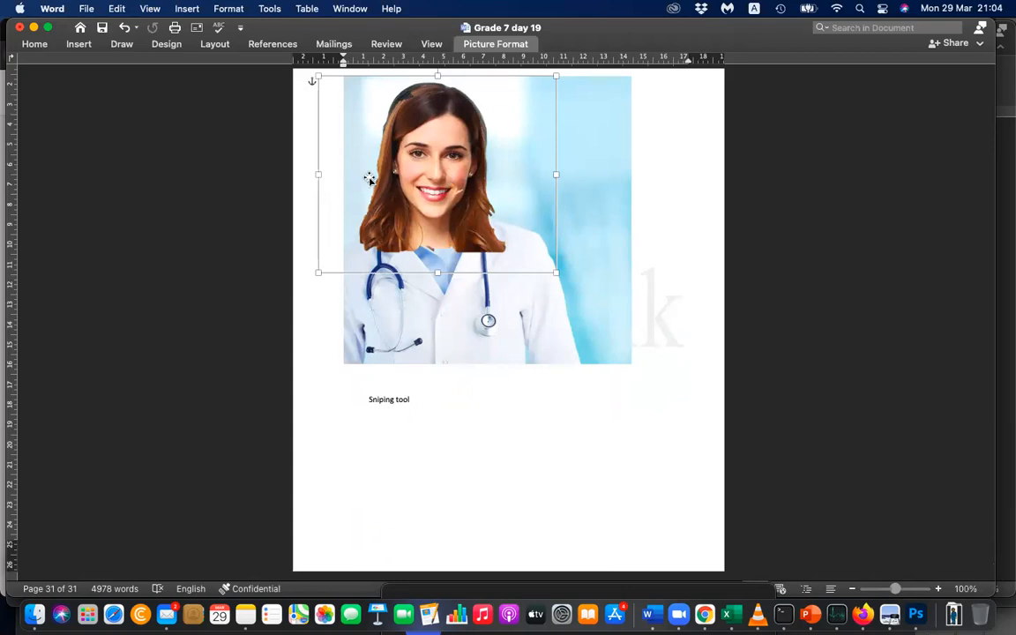
Rotate the cut-out head slightly counterclockwise and shift it up a little to suit the doctor's neck.
scroll(430, 171, "up", 1)
scroll(533, 151, "up", 1)
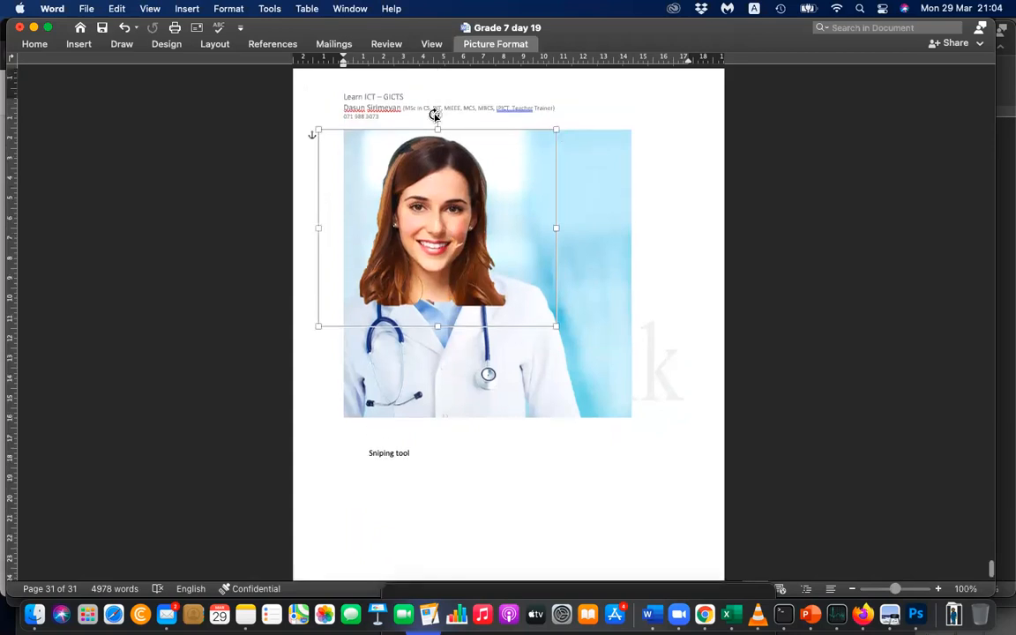
mouse_move(430, 114)
left_mouse_down()
mouse_move(422, 113)
mouse_move(436, 111)
left_mouse_up()
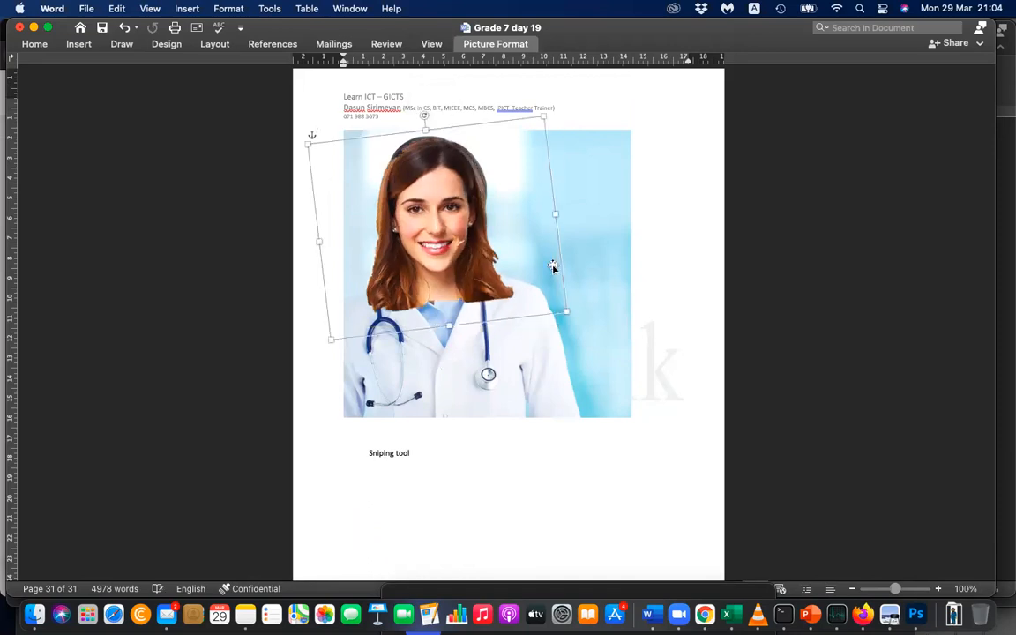
left_click_drag(477, 218, 478, 204)
left_click(638, 112)
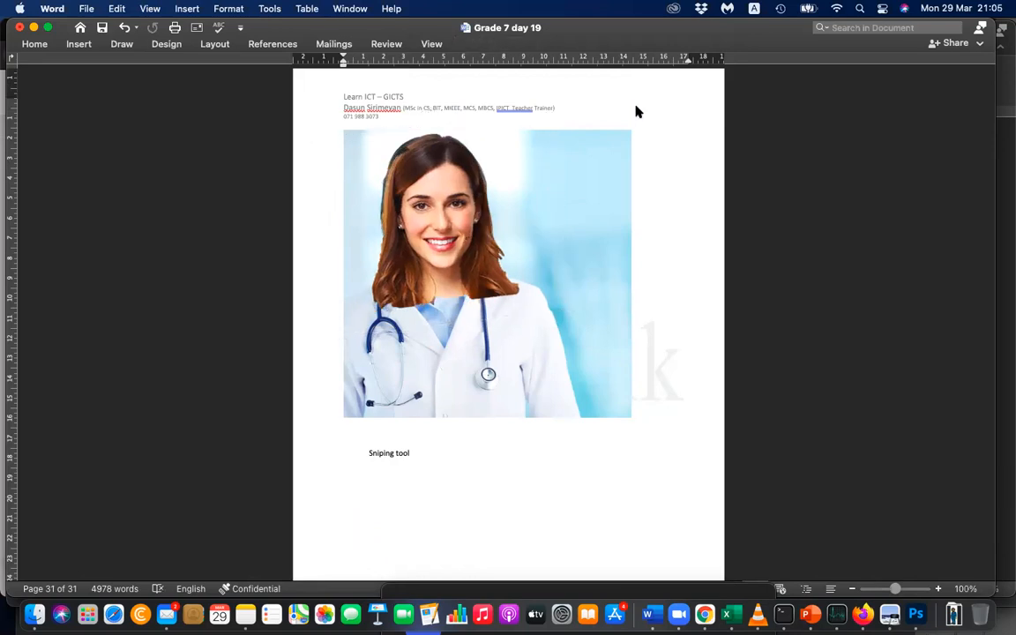
Refine the cut-out head's background removal by marking the lower neck for removal, and keep the changes.
left_click(420, 205)
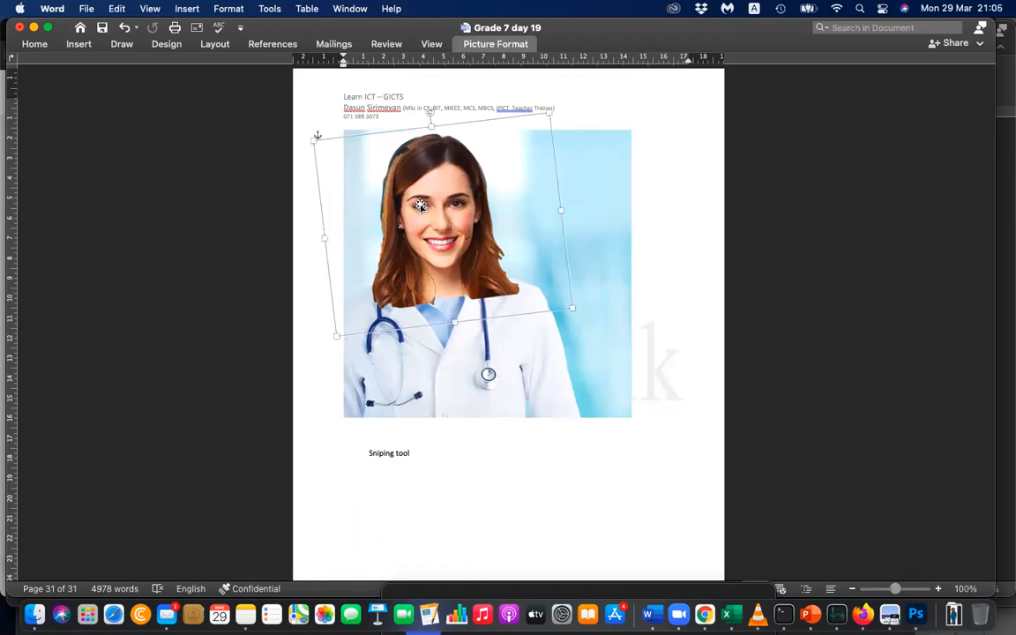
left_click(495, 44)
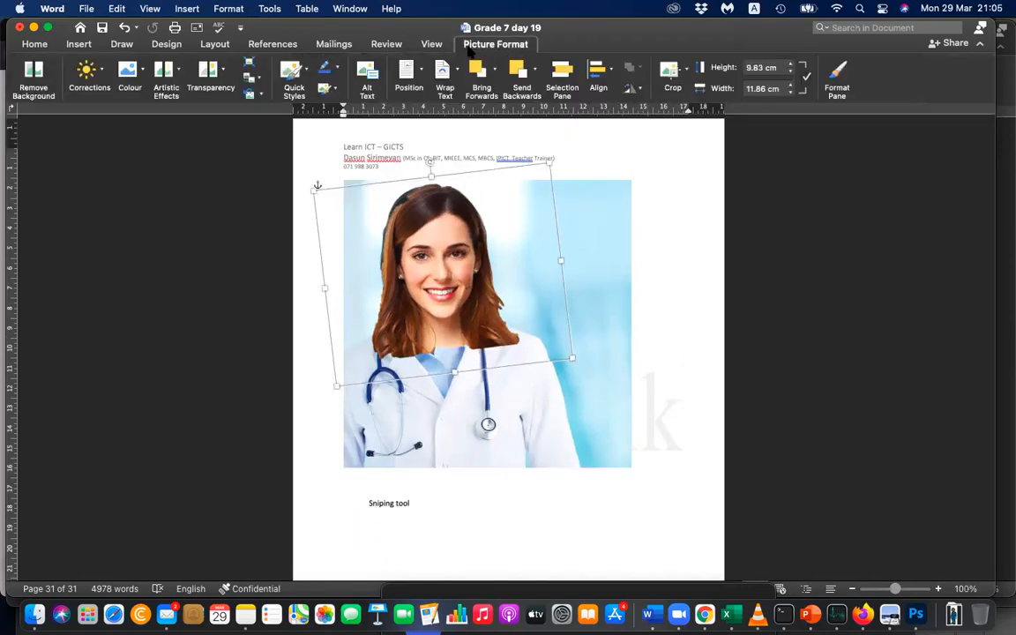
left_click(33, 79)
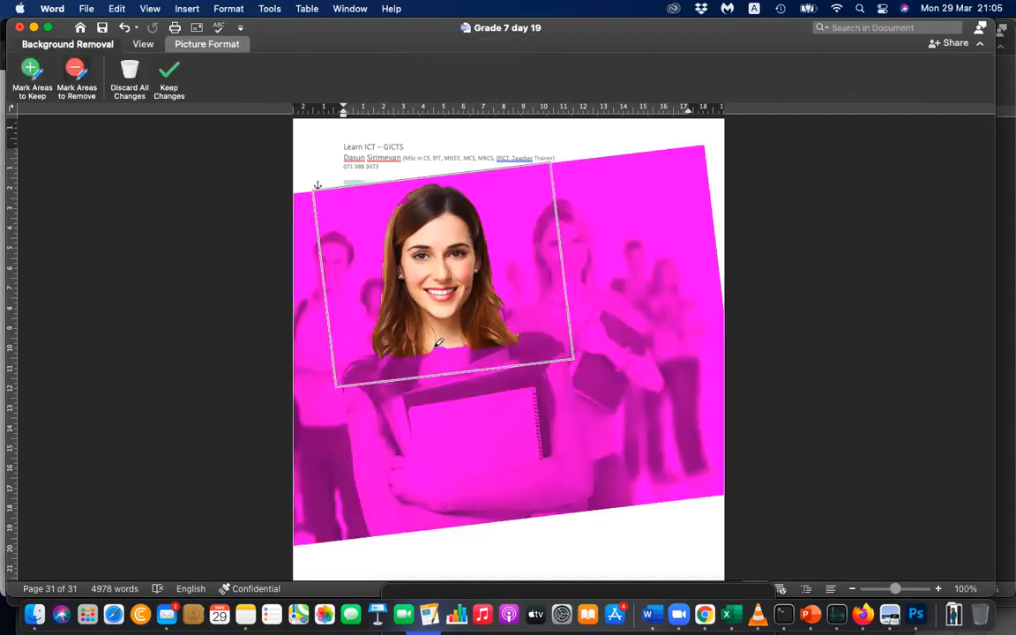
mouse_move(442, 341)
left_mouse_down()
mouse_move(456, 347)
mouse_move(439, 346)
left_mouse_up()
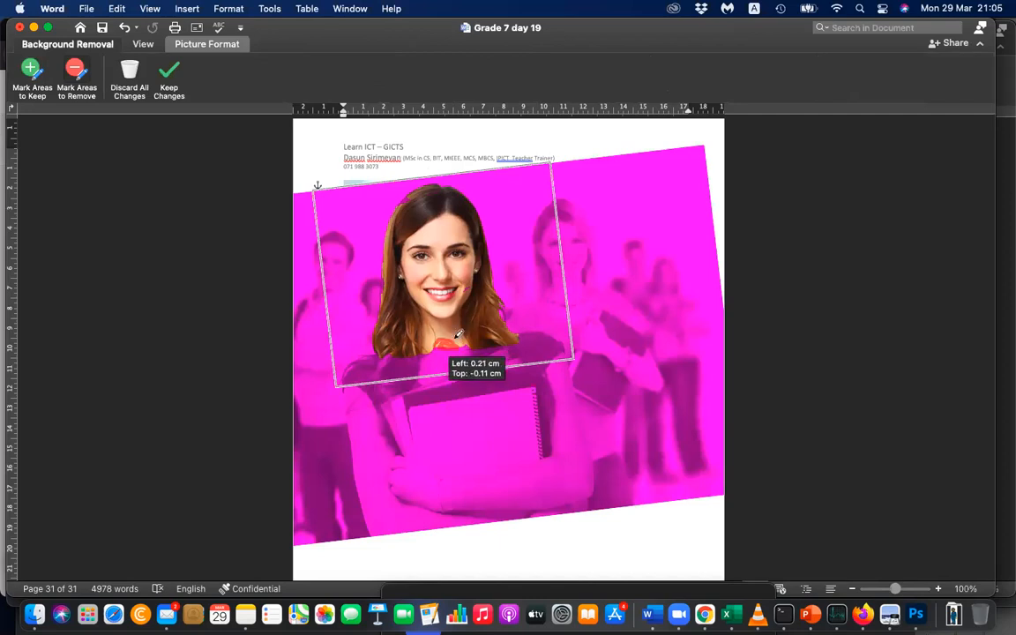
mouse_move(435, 342)
left_mouse_down()
mouse_move(430, 350)
mouse_move(467, 346)
left_mouse_up()
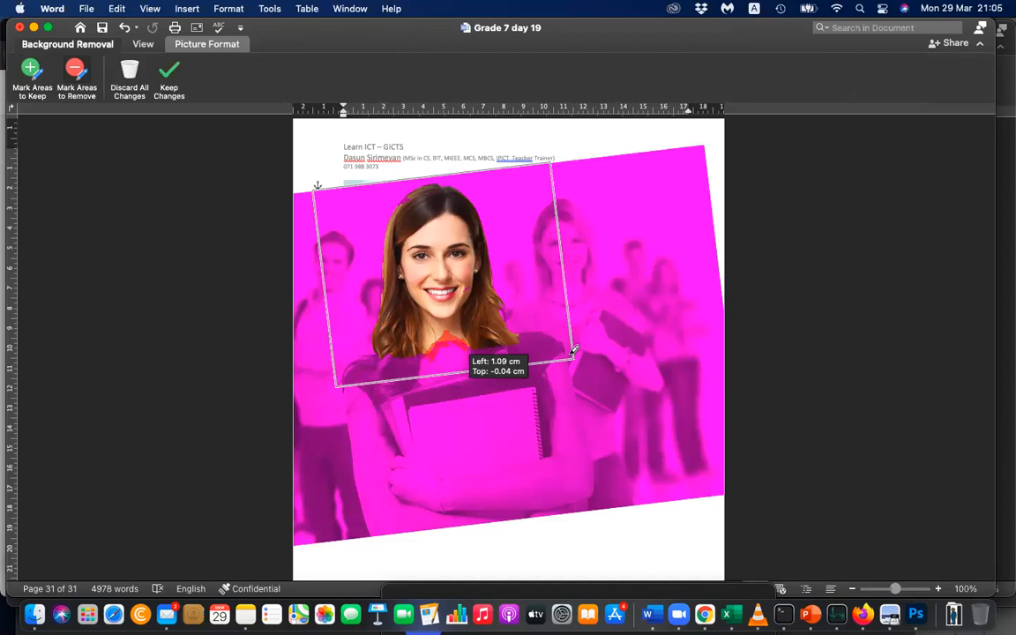
left_click(174, 90)
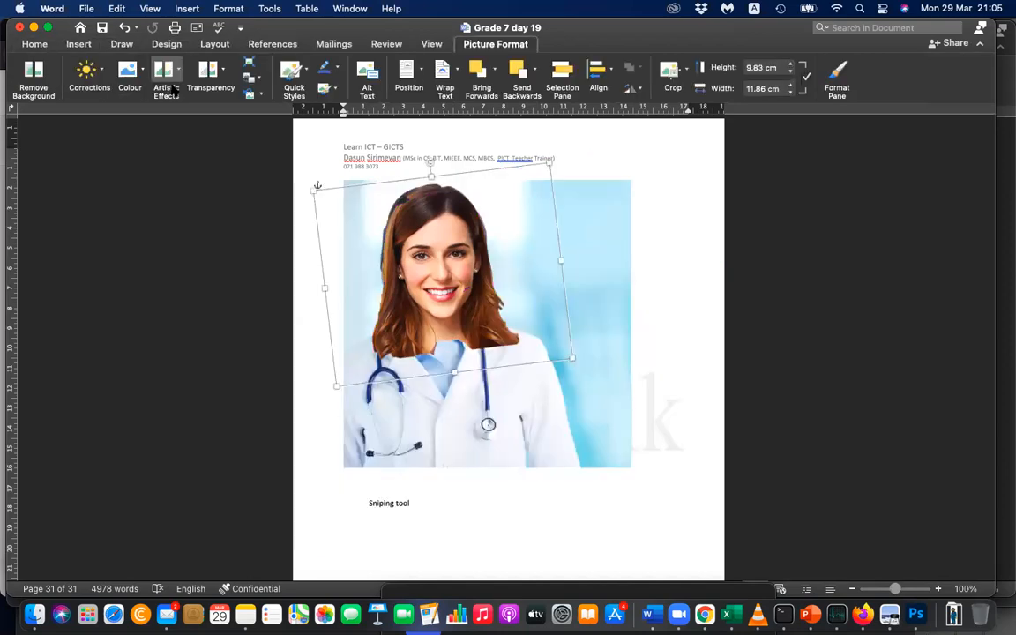
left_click(657, 359)
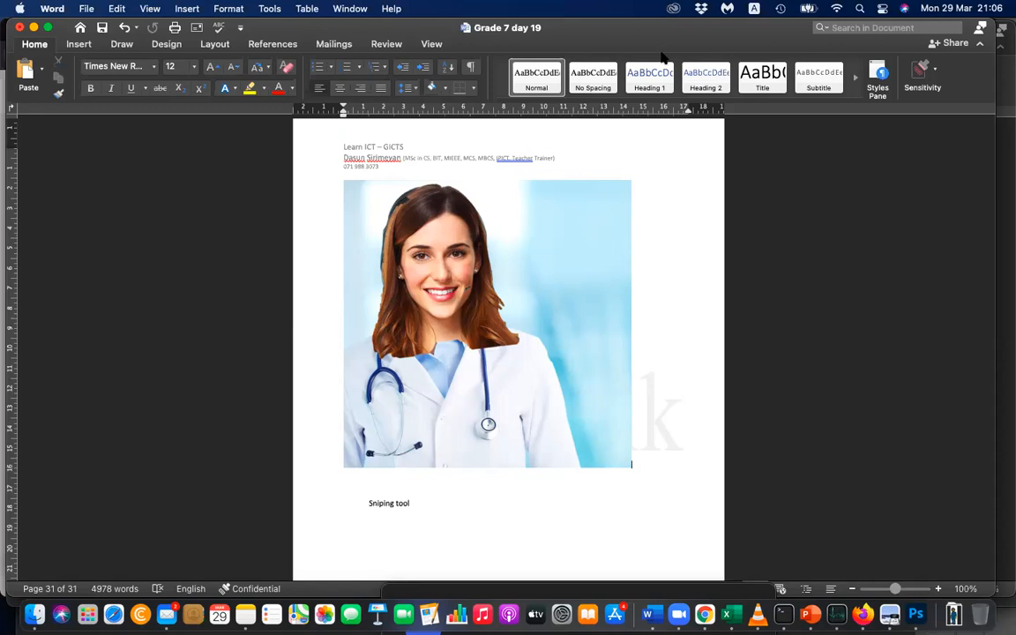
Return to the Time cover on page 30 and select a screen capture region around the whole cover.
scroll(691, 293, "up", 5)
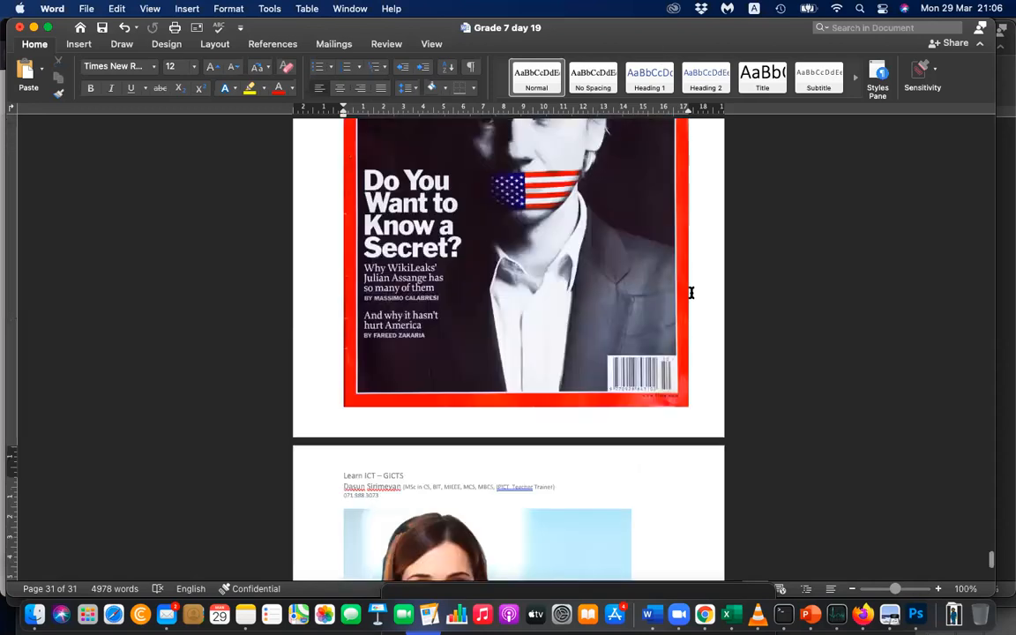
scroll(691, 292, "up", 3)
scroll(692, 293, "down", 1)
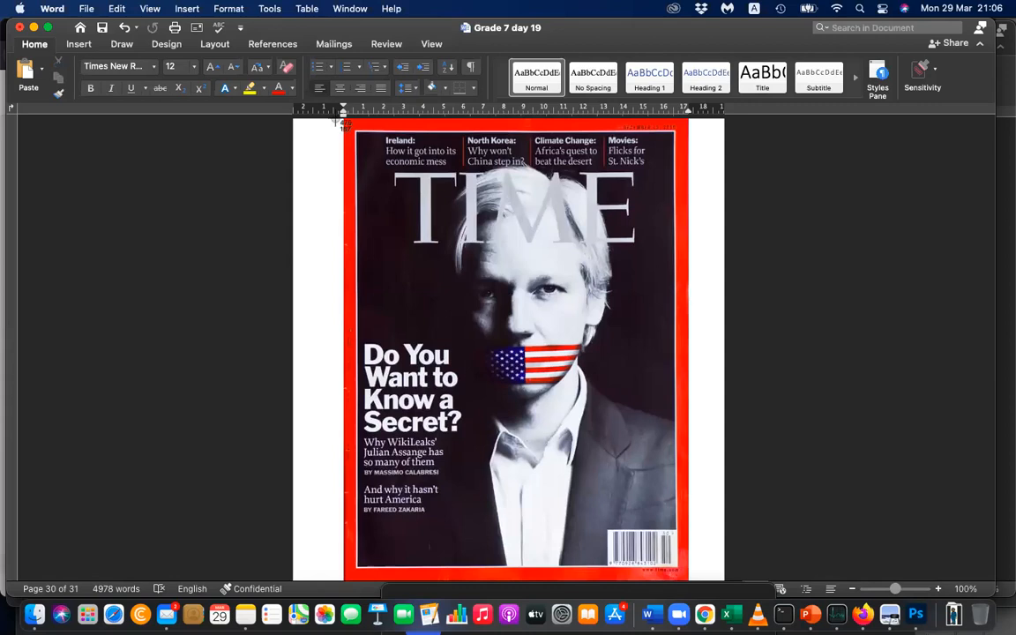
mouse_move(343, 119)
left_mouse_down()
mouse_move(564, 307)
mouse_move(600, 353)
mouse_move(630, 529)
mouse_move(698, 582)
left_mouse_up()
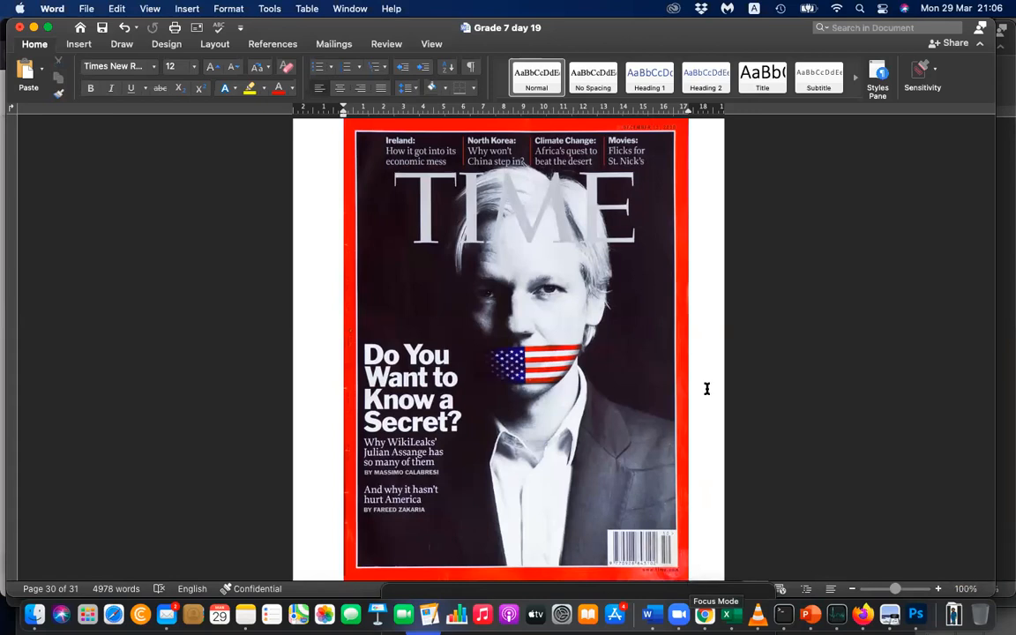
Go back to the doctor composite on page 31 and select its background picture.
scroll(706, 388, "down", 5)
scroll(706, 388, "down", 7)
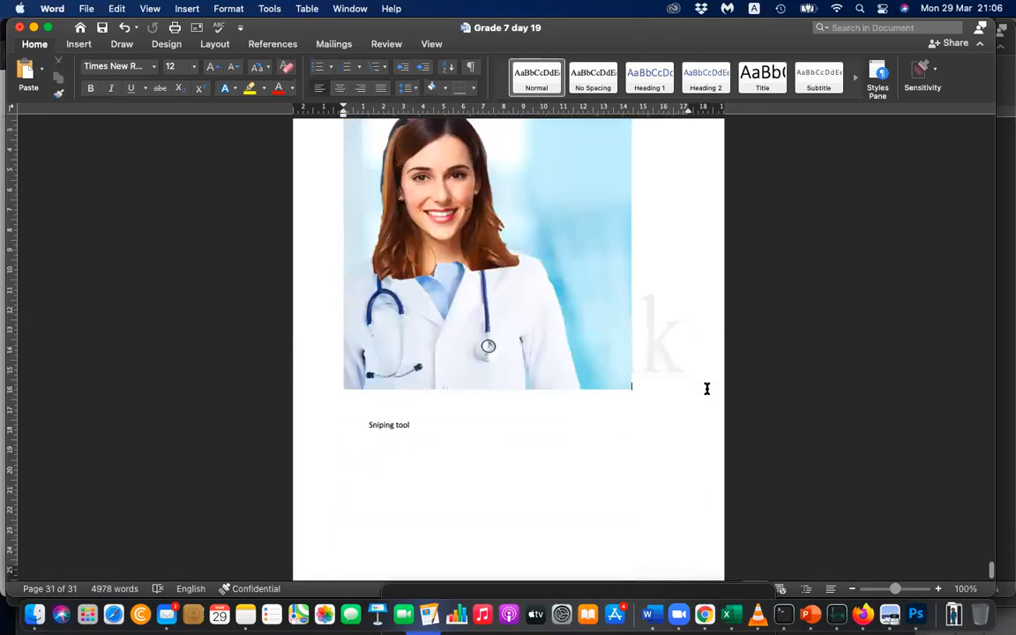
scroll(675, 414, "up", 2)
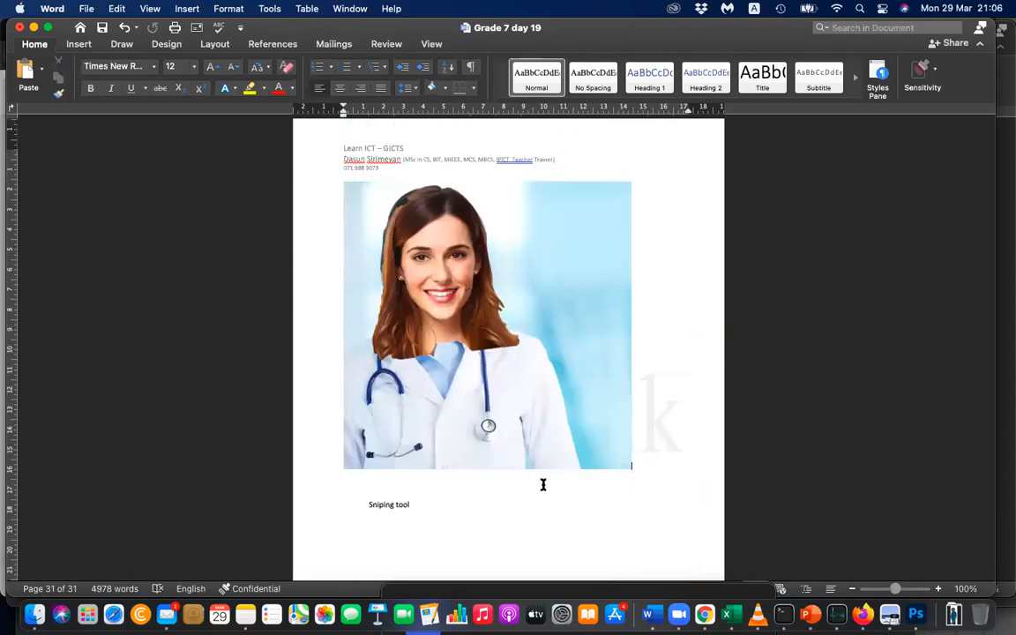
left_click(570, 260)
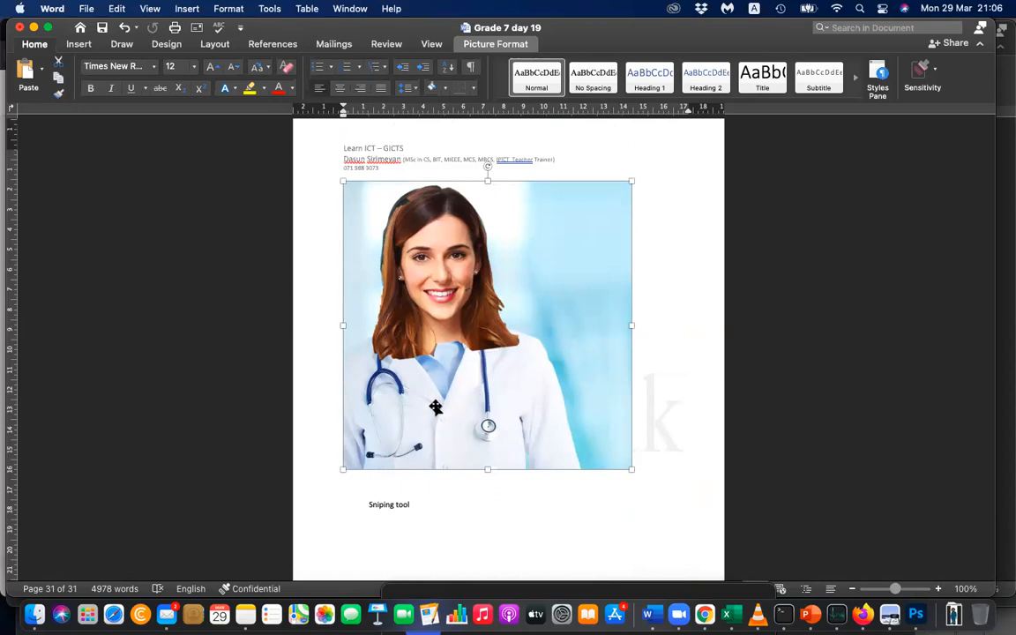
Switch to Chrome and search Google Images for "sri lankan school children".
left_click(704, 615)
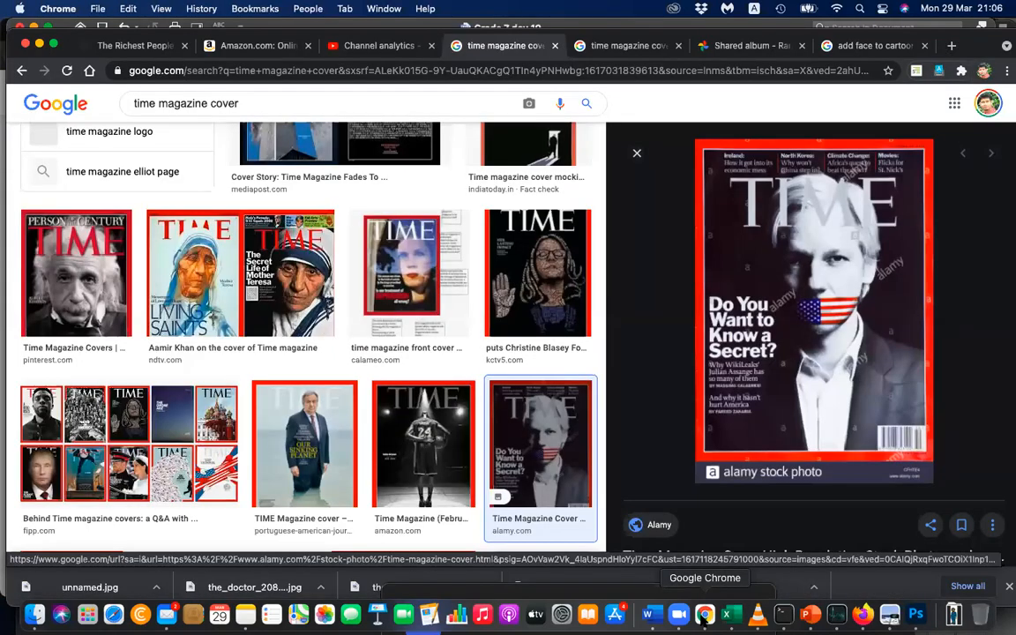
triple_click(338, 101)
type("sri")
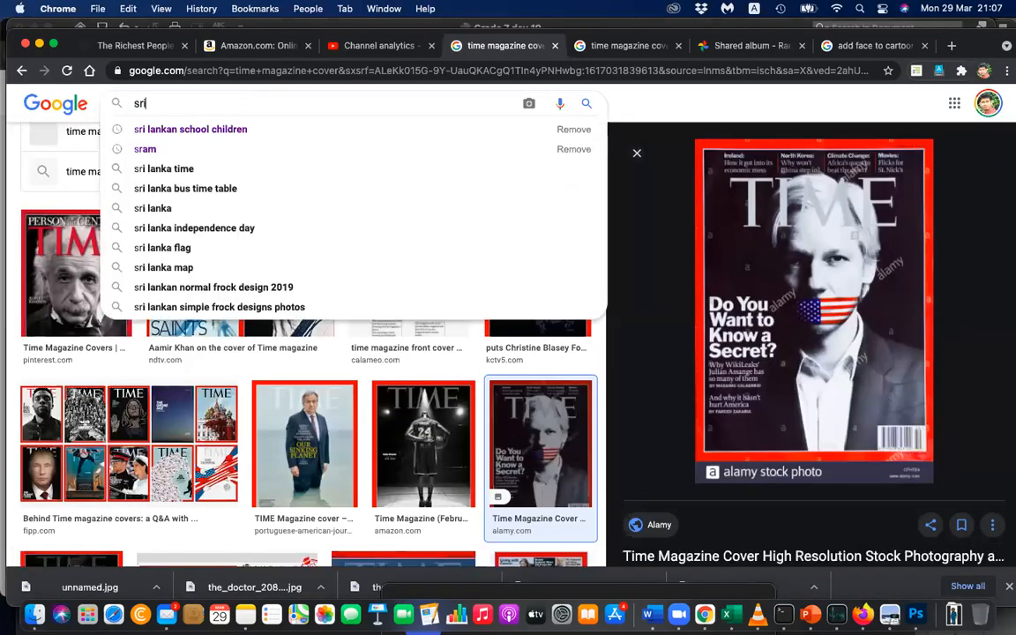
type(" llankan")
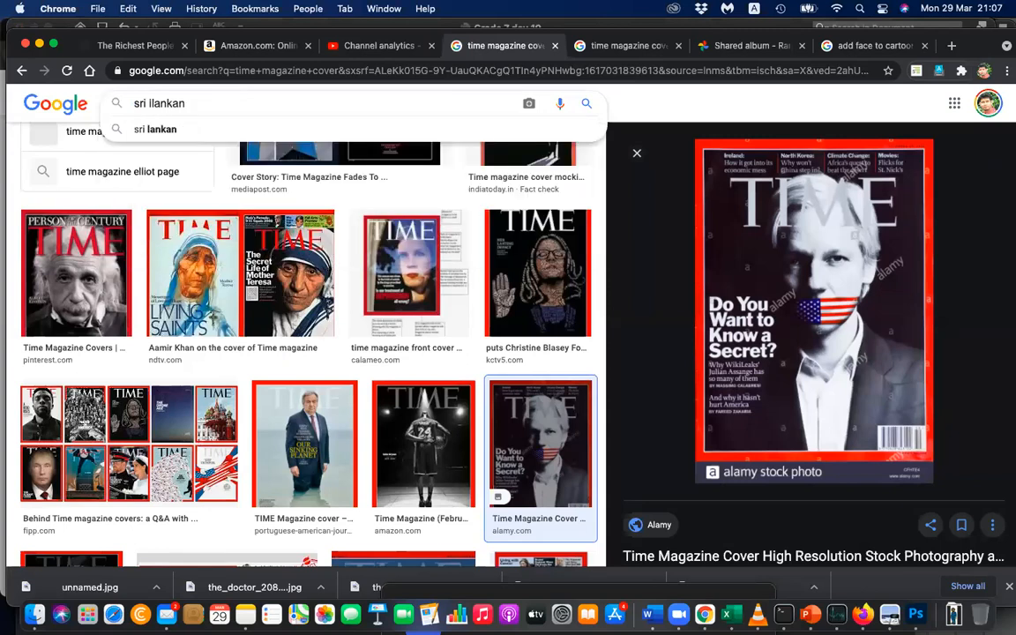
type(" scho")
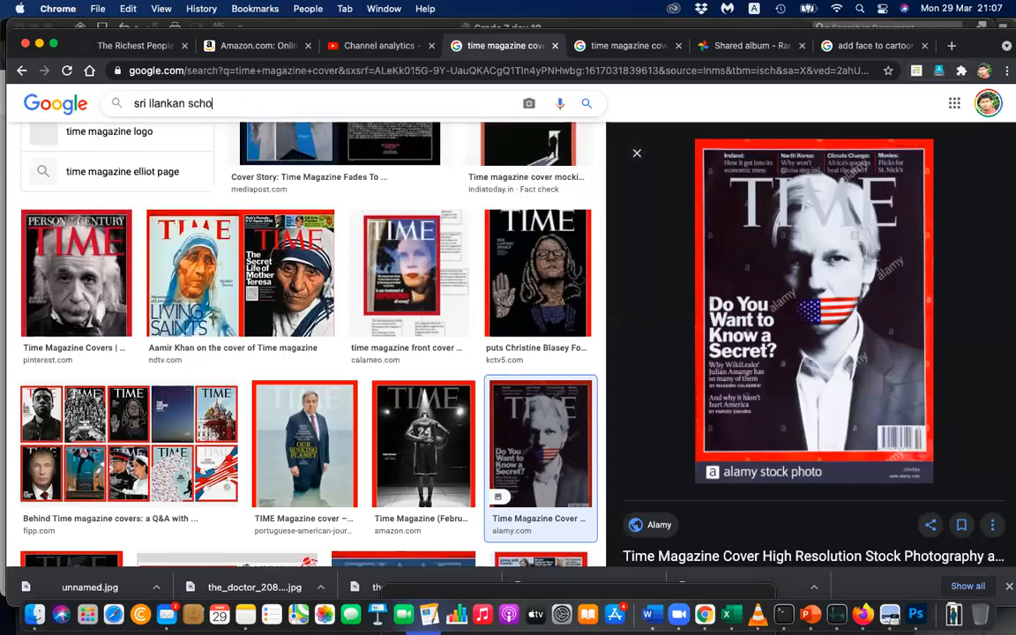
type("ol children")
key("Return")
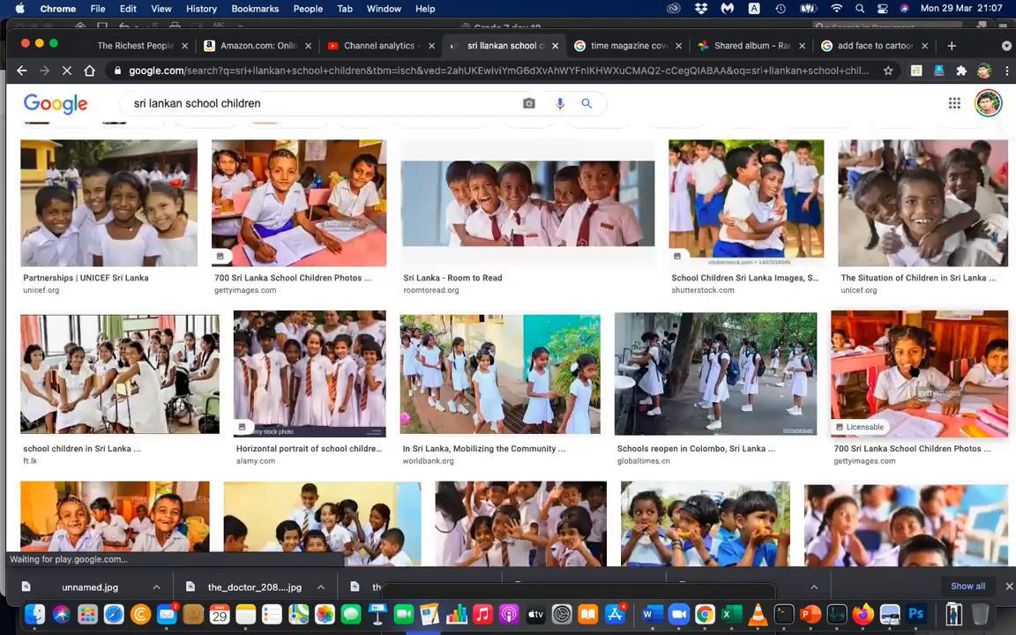
Open the Getty Images result of the smiling schoolgirl at a pink desk and copy the image.
left_click(914, 371)
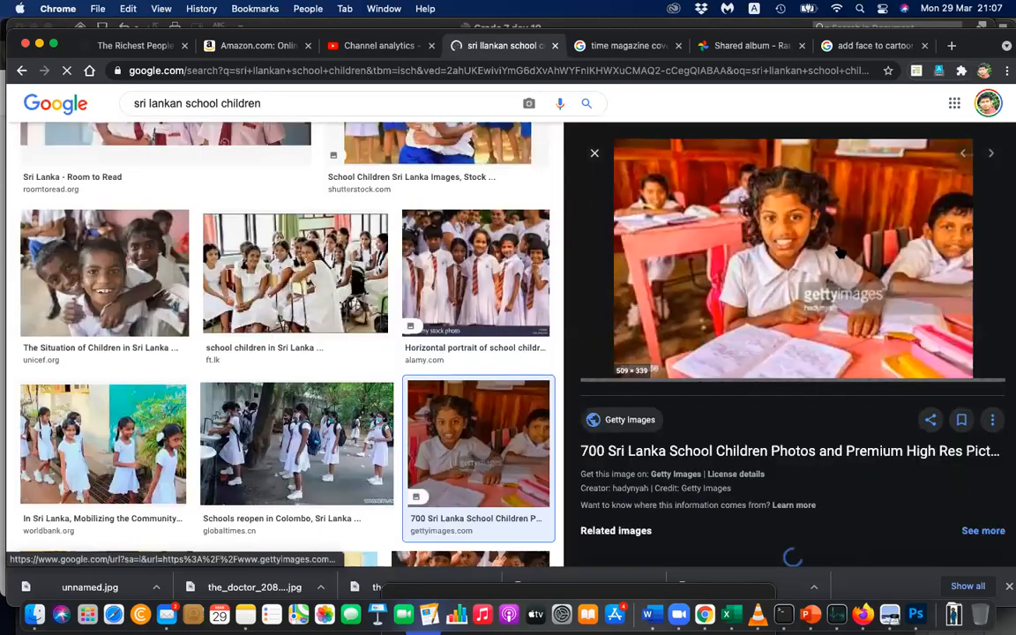
right_click(798, 226)
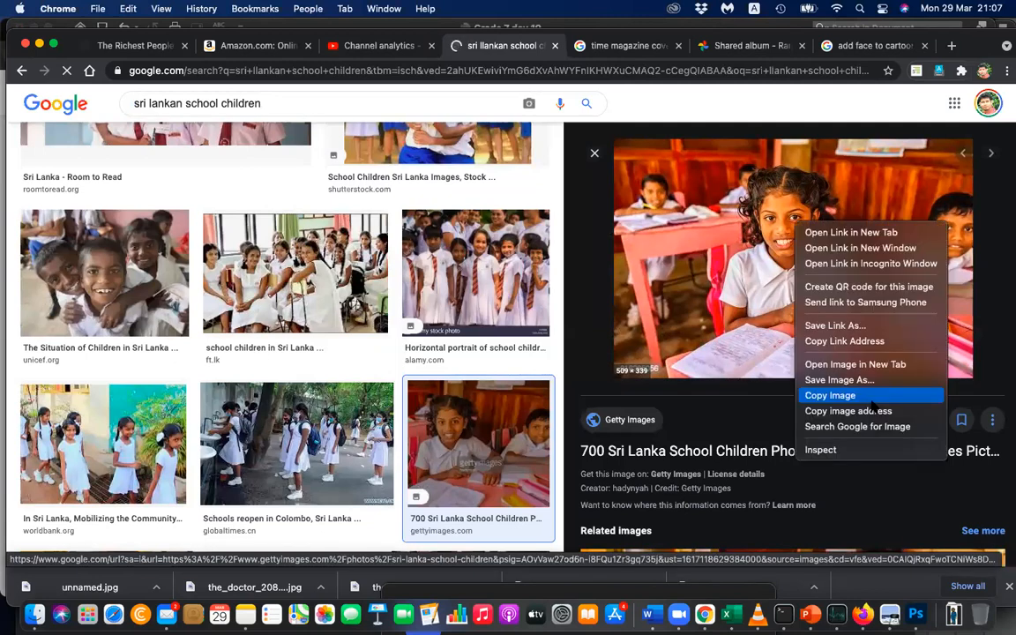
left_click(870, 400)
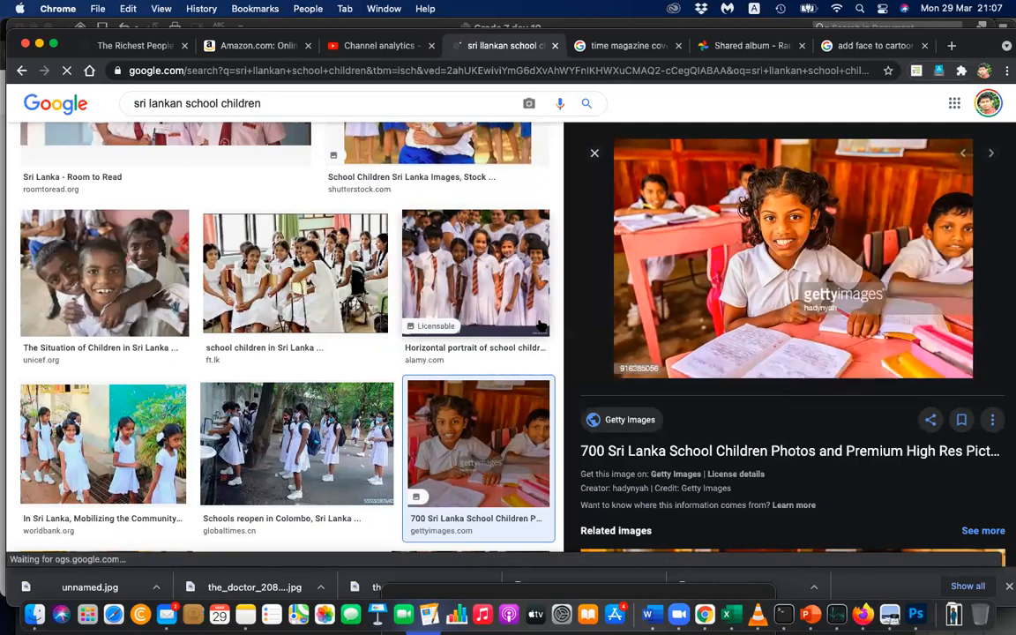
scroll(540, 326, "up", 2)
scroll(188, 100, "up", 5)
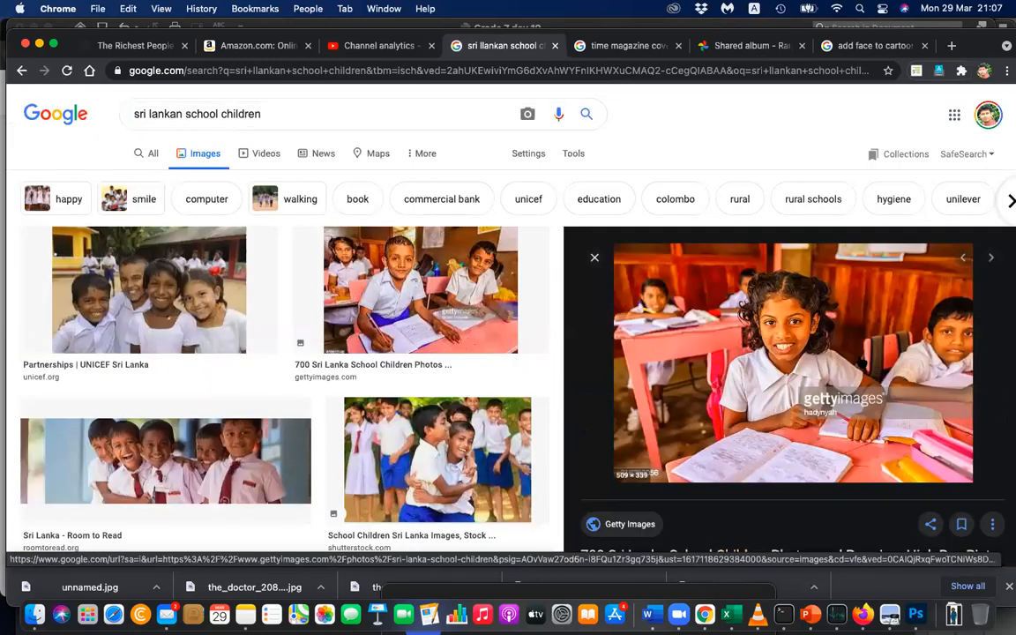
right_click(710, 357)
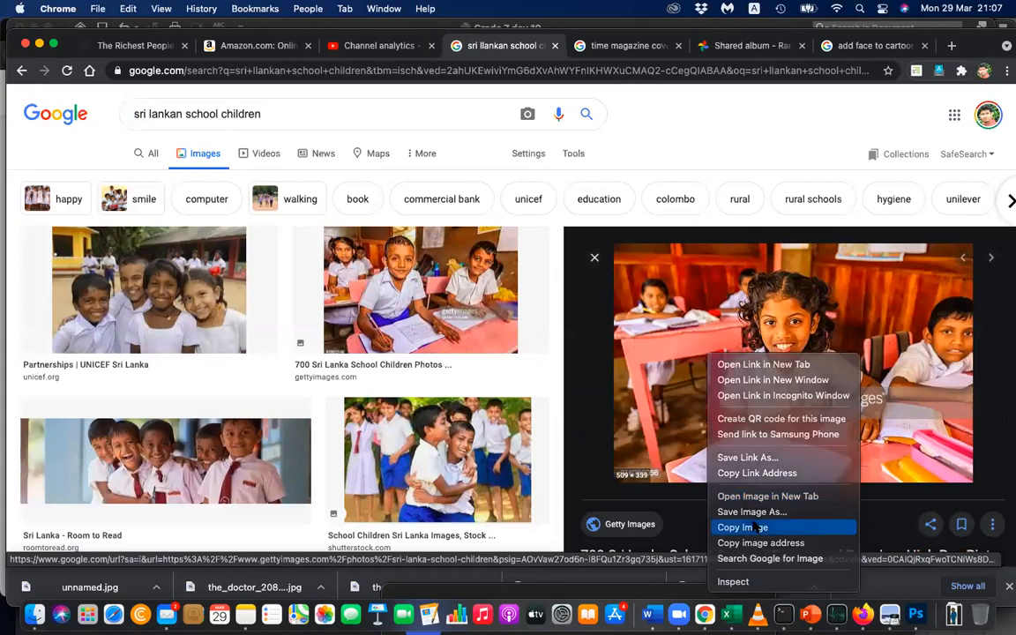
left_click(756, 527)
Switch to Word, insert two page breaks after the doctor composite, and paste the copied classroom photo on the new last page.
key("super+Tab")
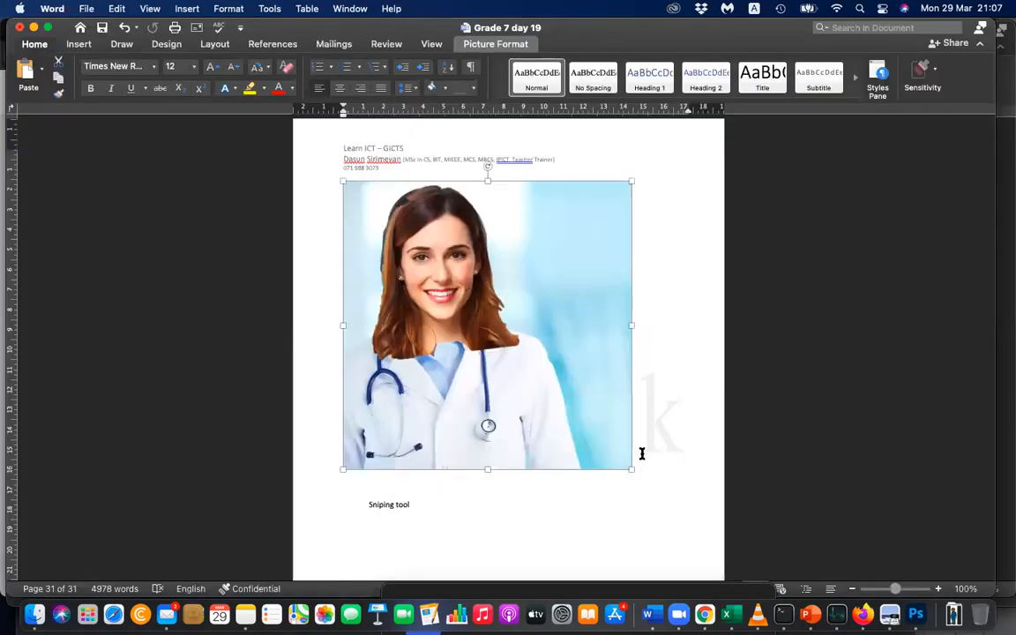
left_click(642, 453)
key("super+Return")
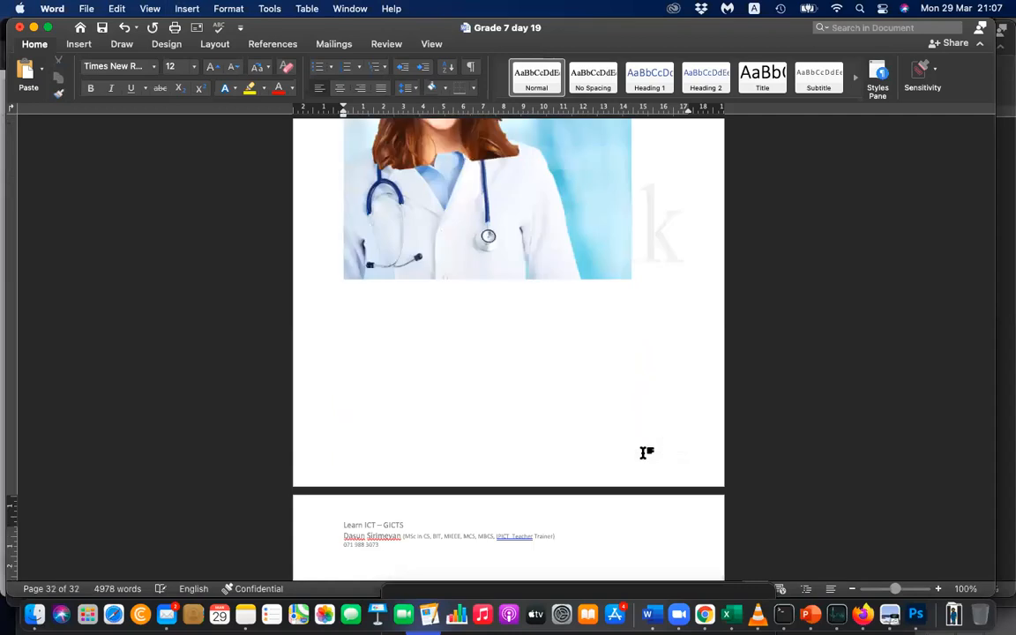
key("super+Return")
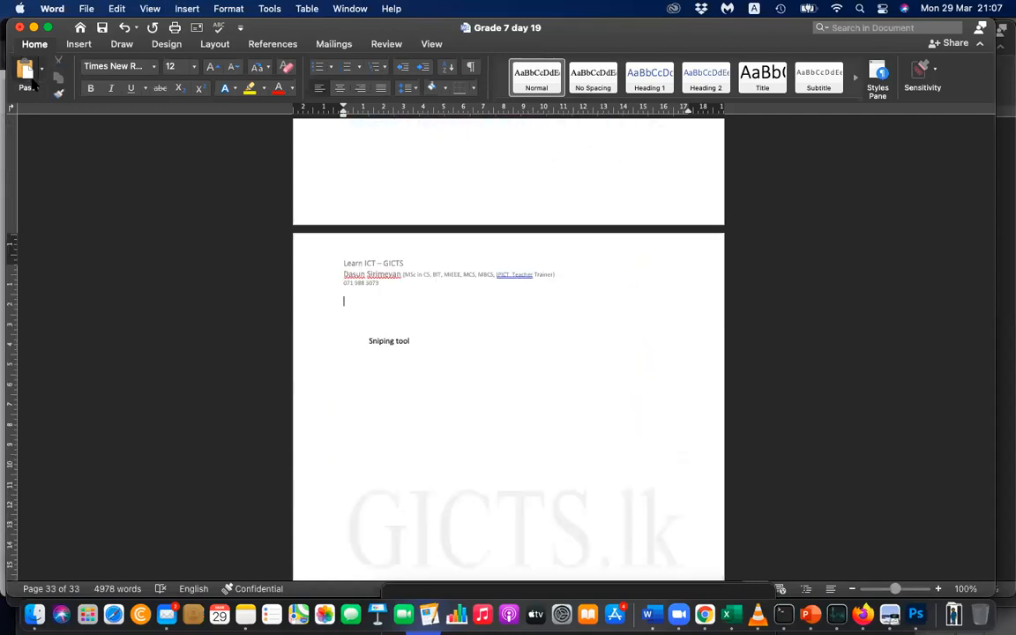
left_click(36, 90)
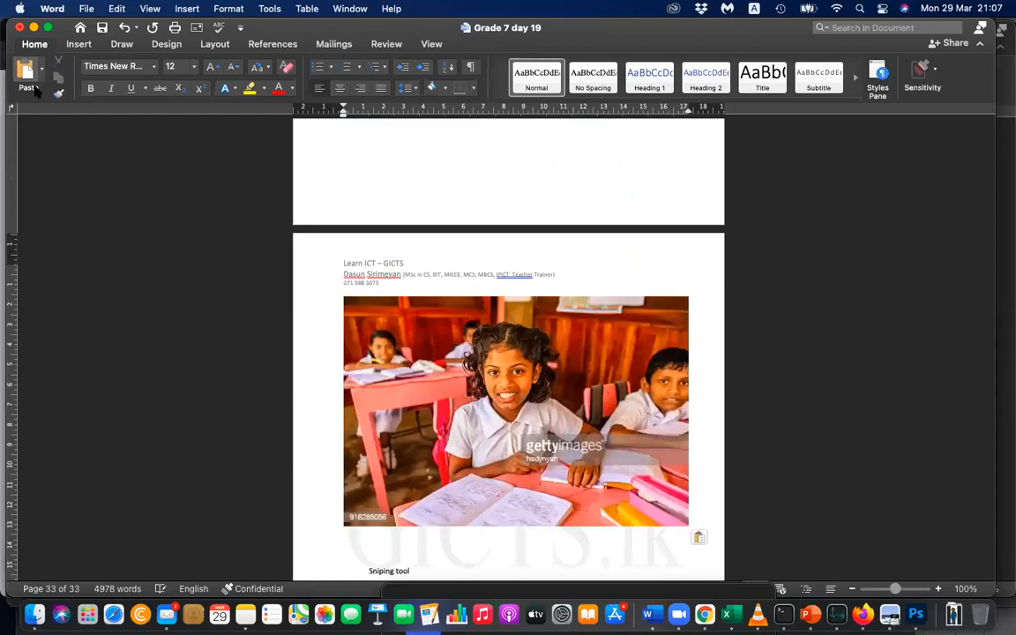
Crop the classroom photo to the front girl's head and shoulders, about 6.9 cm high and 5.4 cm wide.
left_click(456, 370)
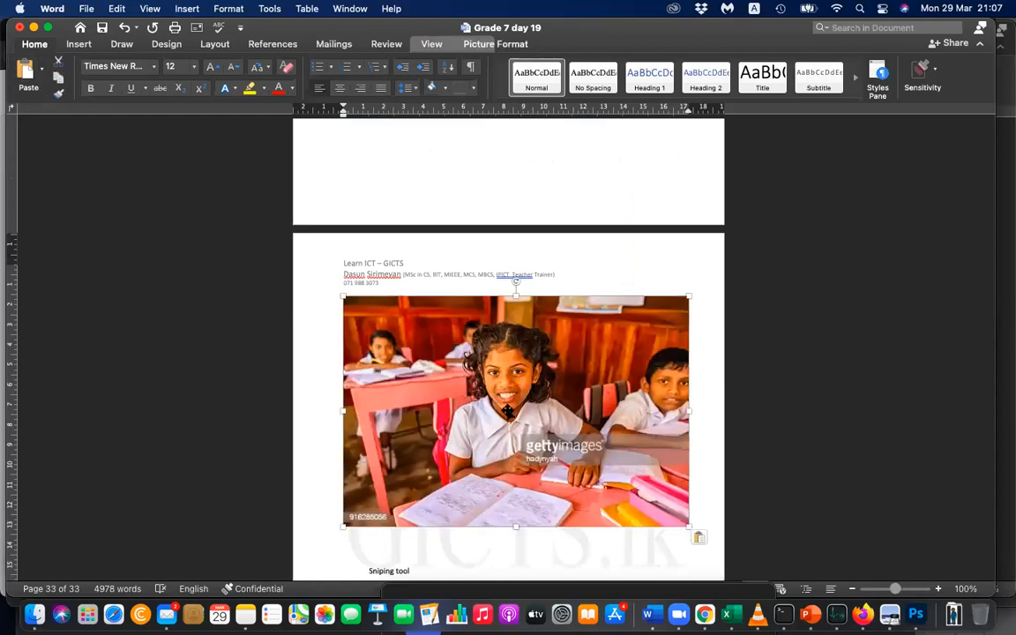
left_click(500, 46)
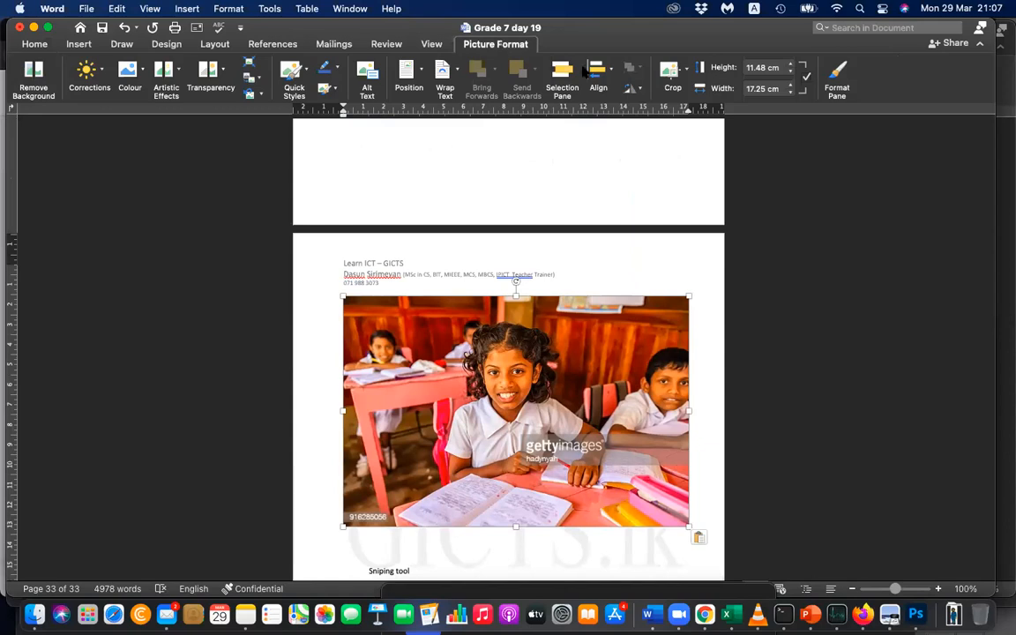
left_click(674, 69)
scroll(315, 413, "up", 2)
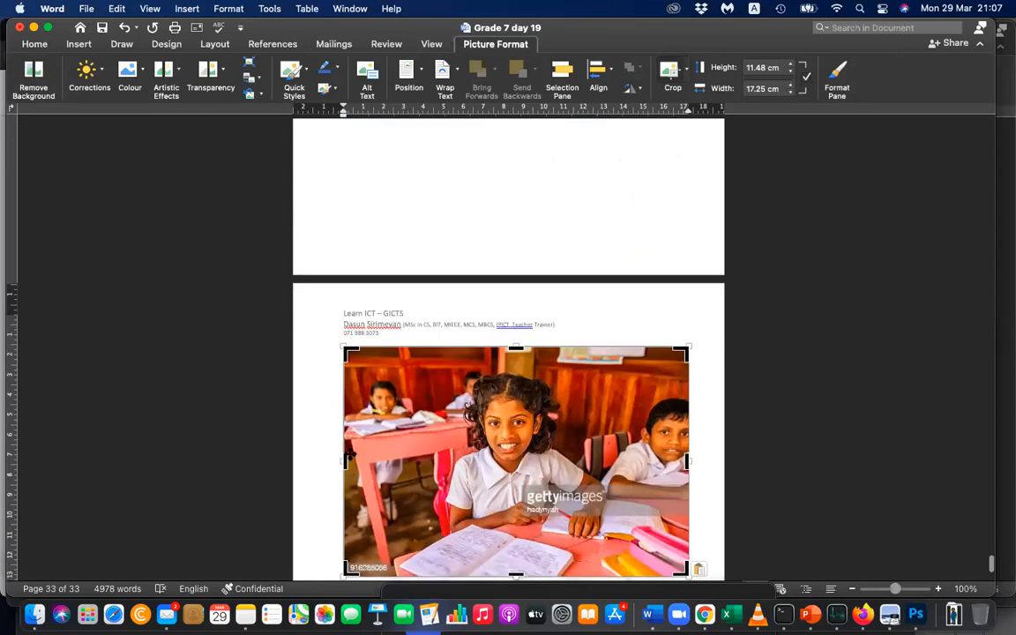
left_click_drag(341, 462, 444, 461)
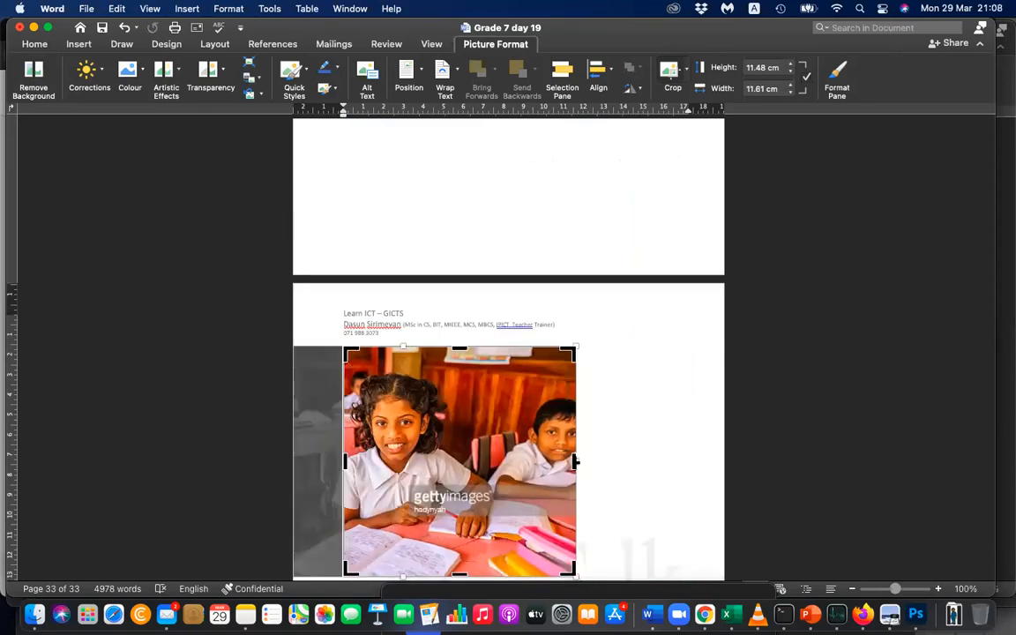
left_click_drag(574, 461, 452, 465)
scroll(397, 476, "down", 2)
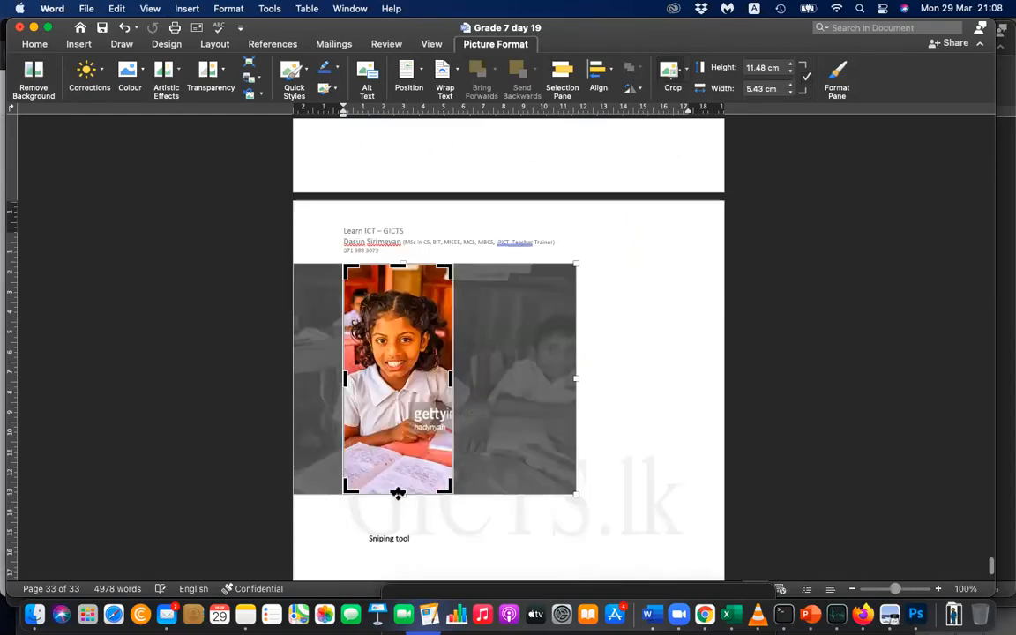
left_click_drag(398, 492, 403, 411)
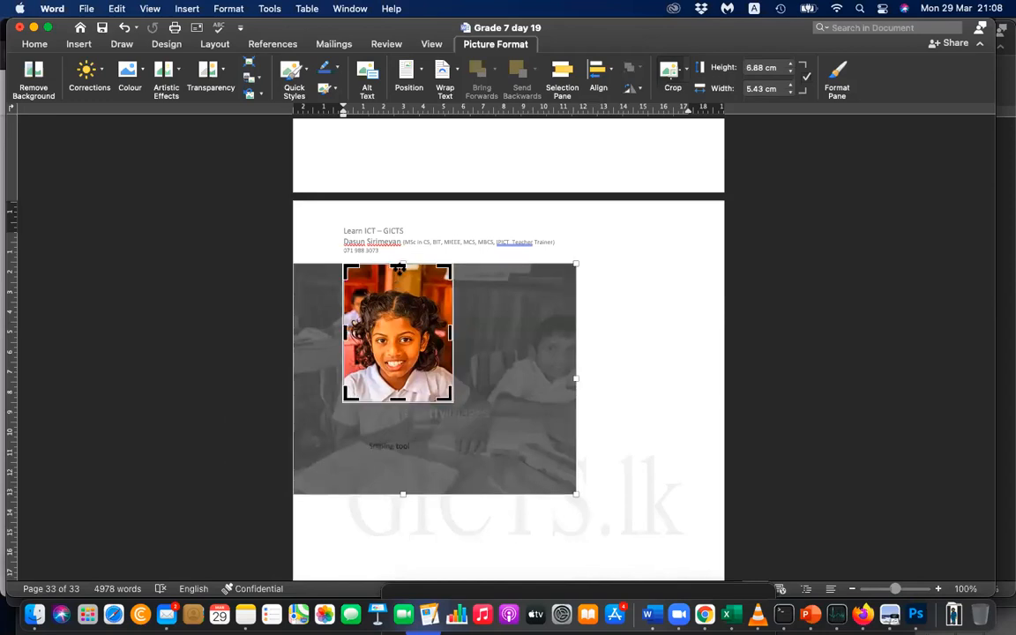
left_click(358, 243)
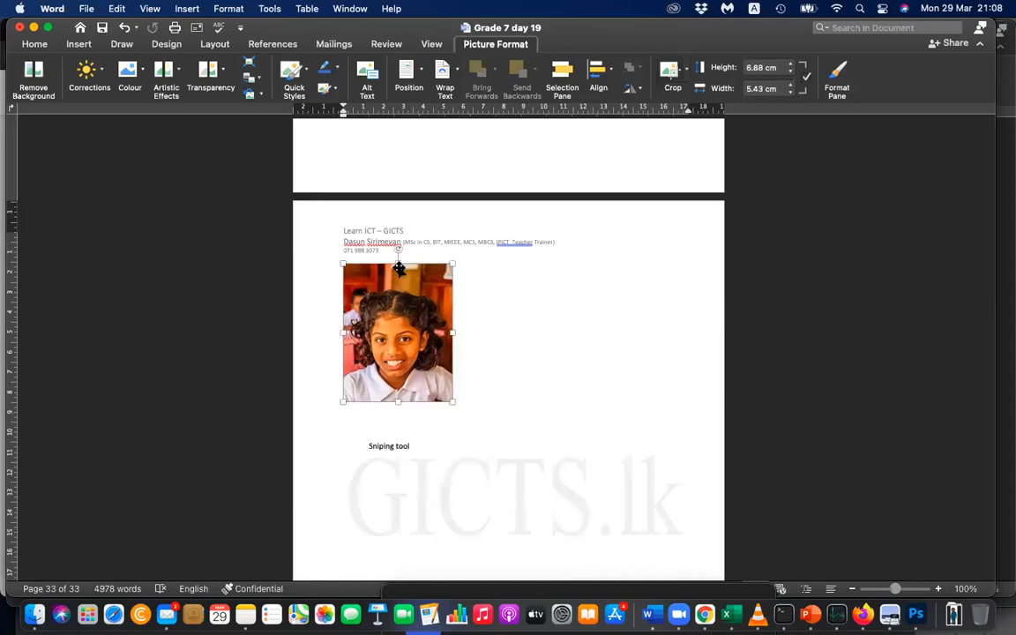
scroll(539, 384, "up", 1)
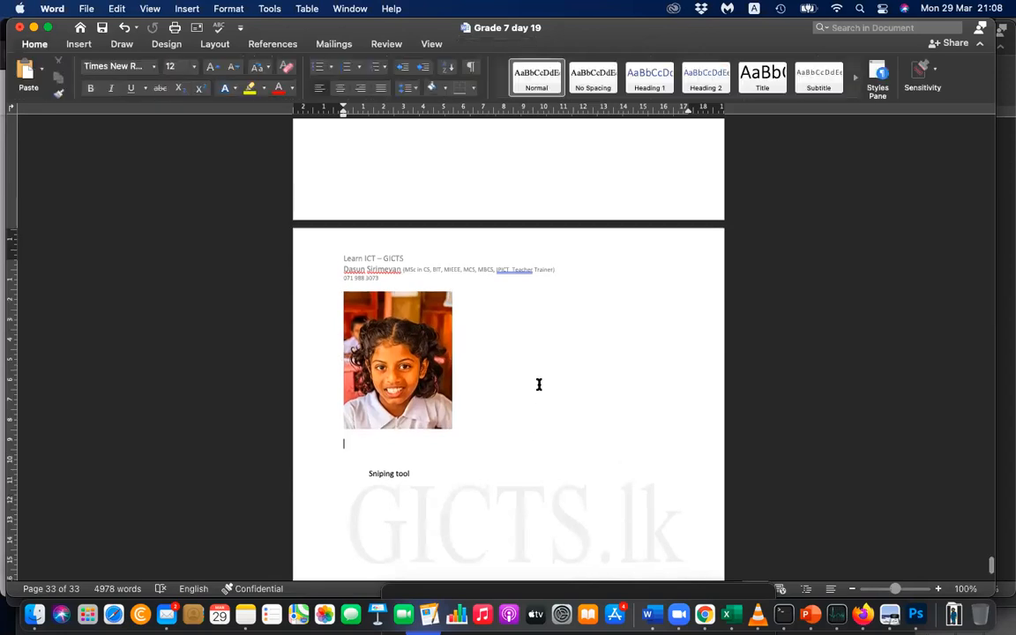
left_click(443, 389)
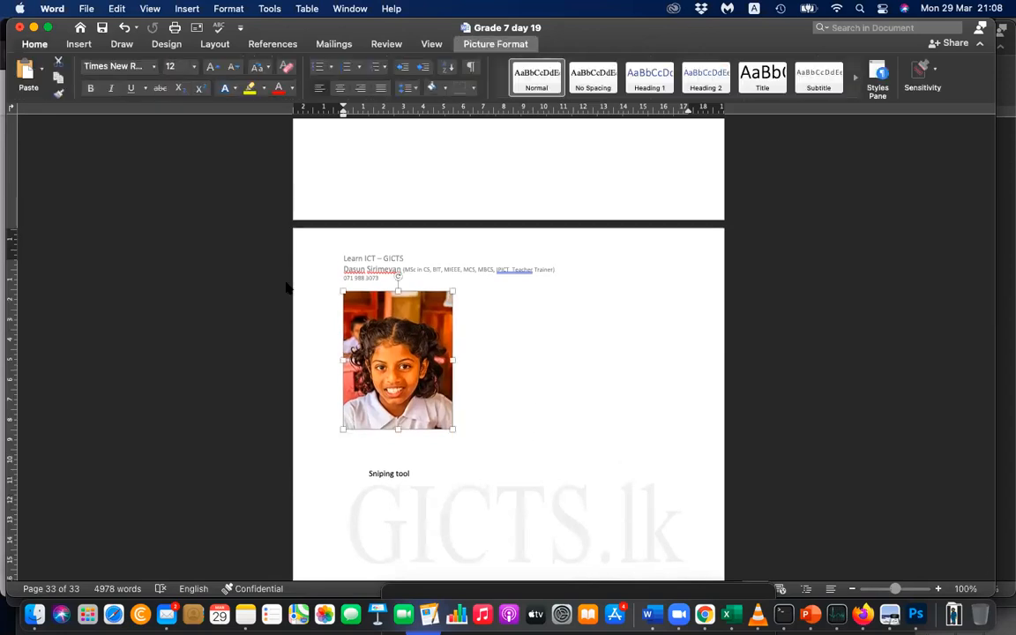
Switch to Chrome and search Google Images for "pilot girl toon".
key("super+Tab")
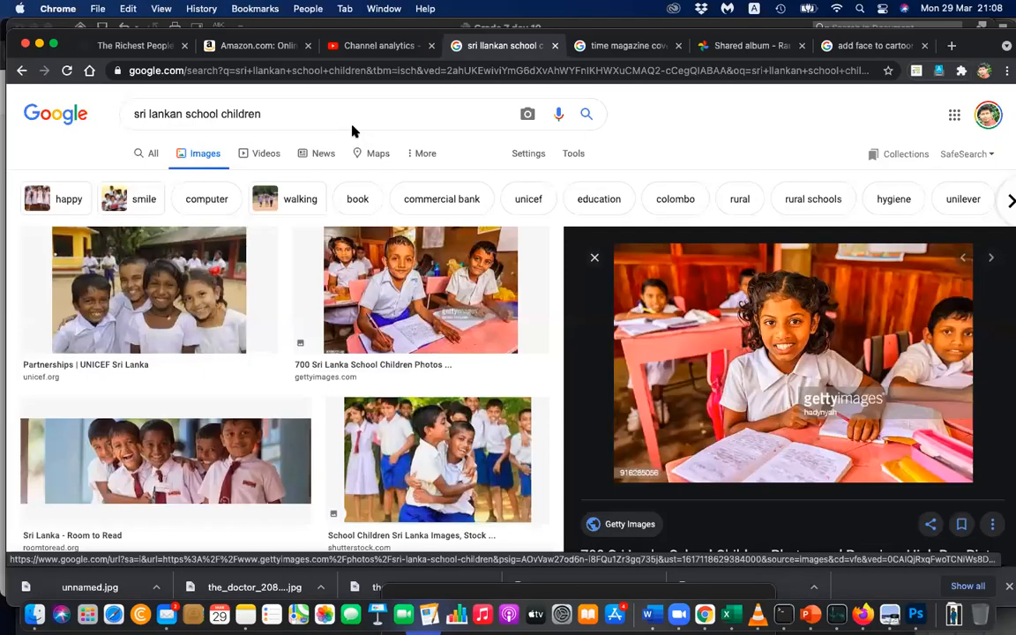
triple_click(317, 104)
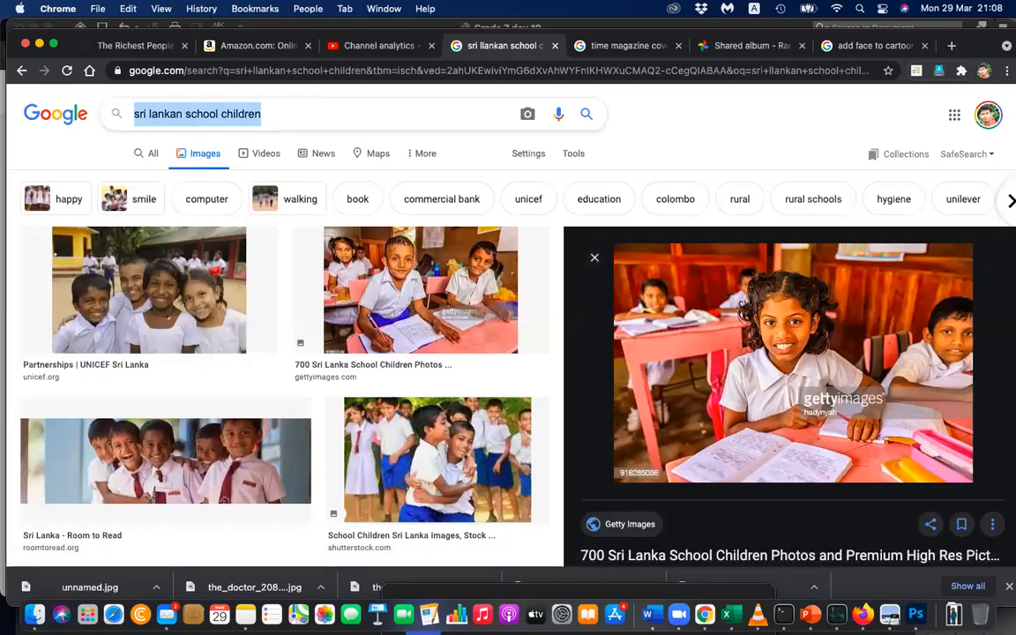
type("pilot ")
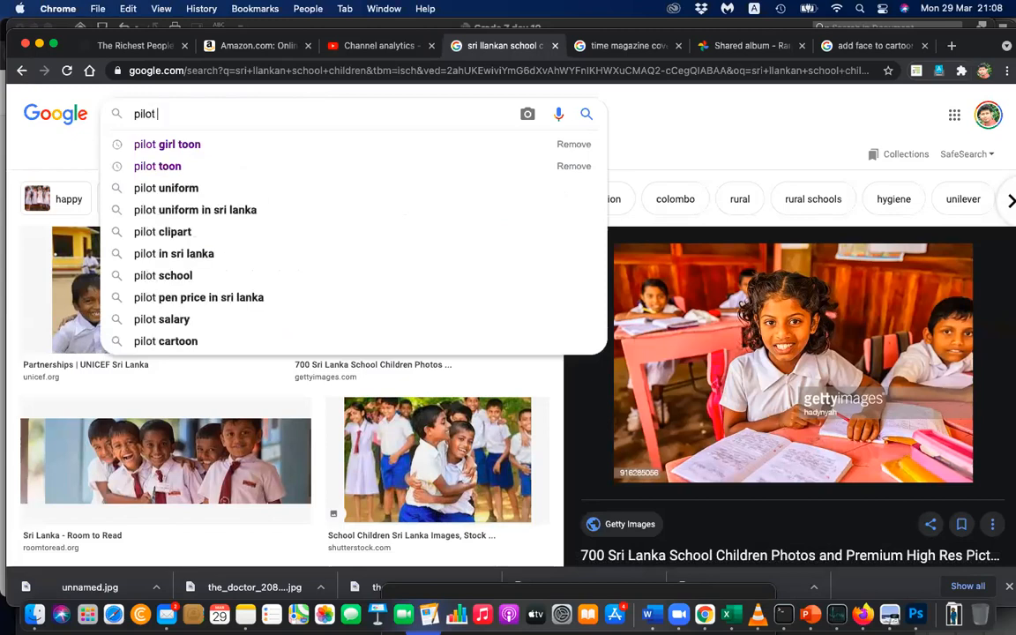
type("girl toon")
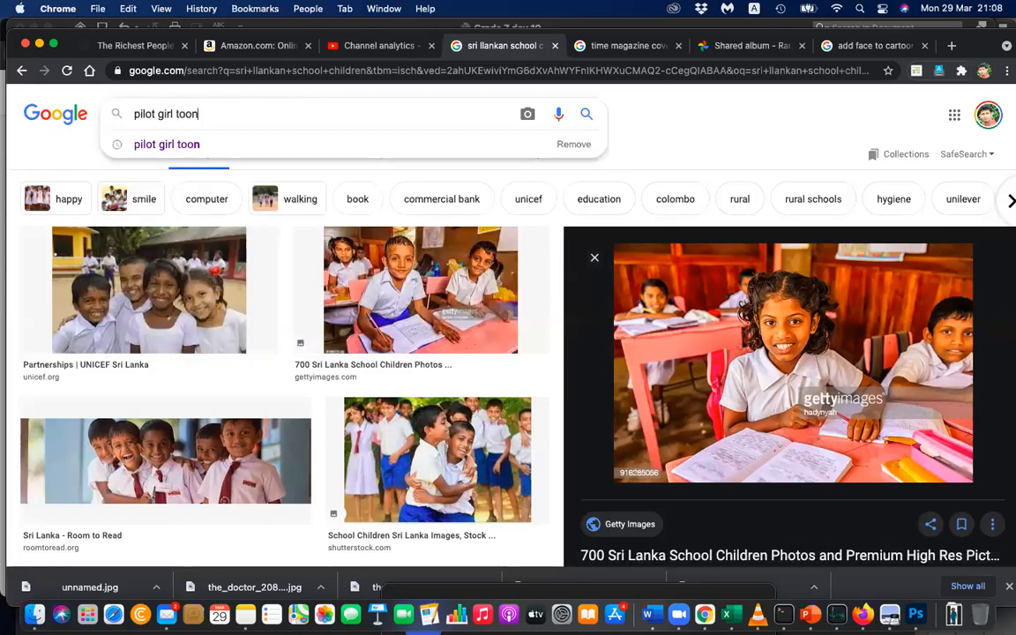
key("Return")
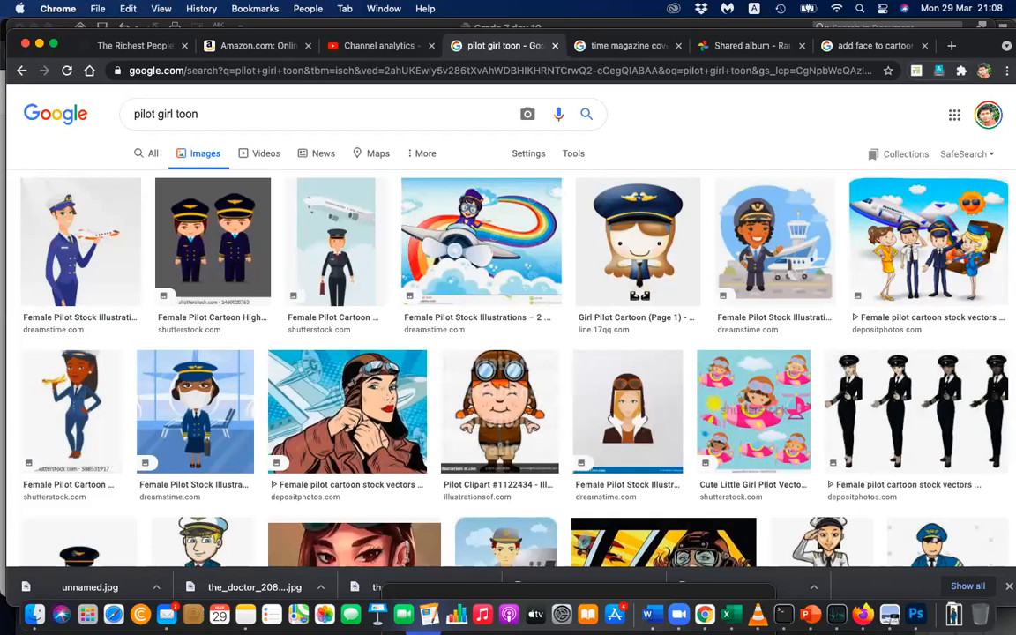
Look through the image results for a cartoon female pilot suitable for a face swap.
scroll(450, 251, "down", 5)
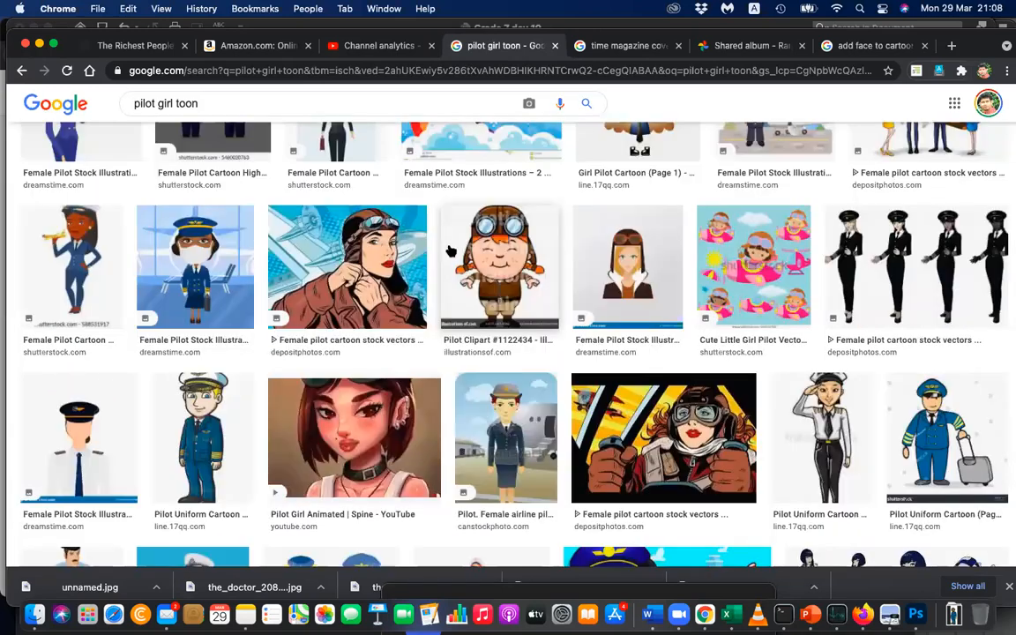
scroll(449, 249, "down", 5)
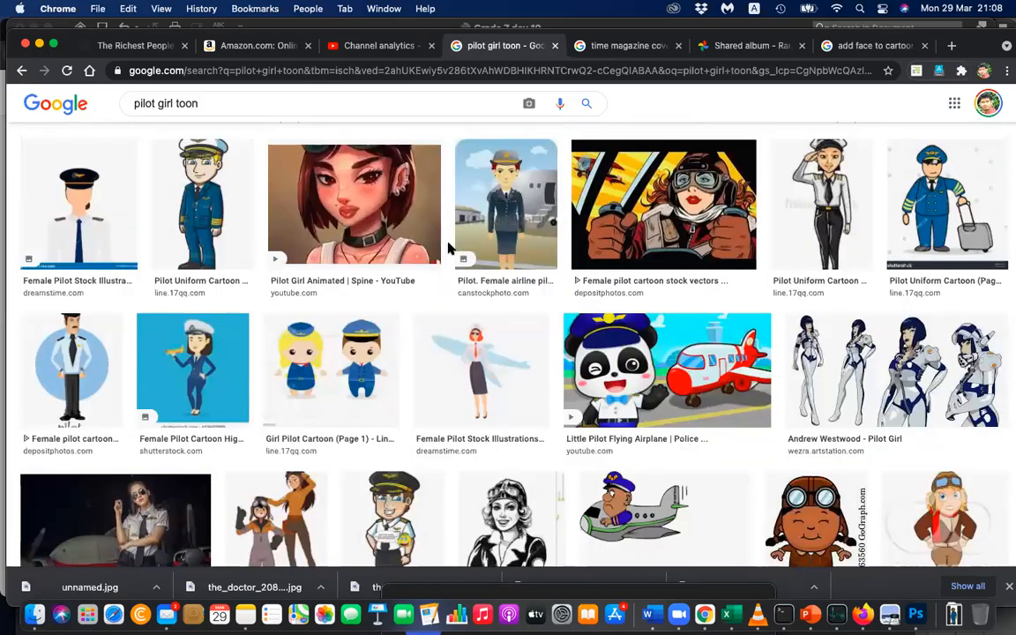
scroll(449, 249, "down", 5)
scroll(449, 249, "down", 5)
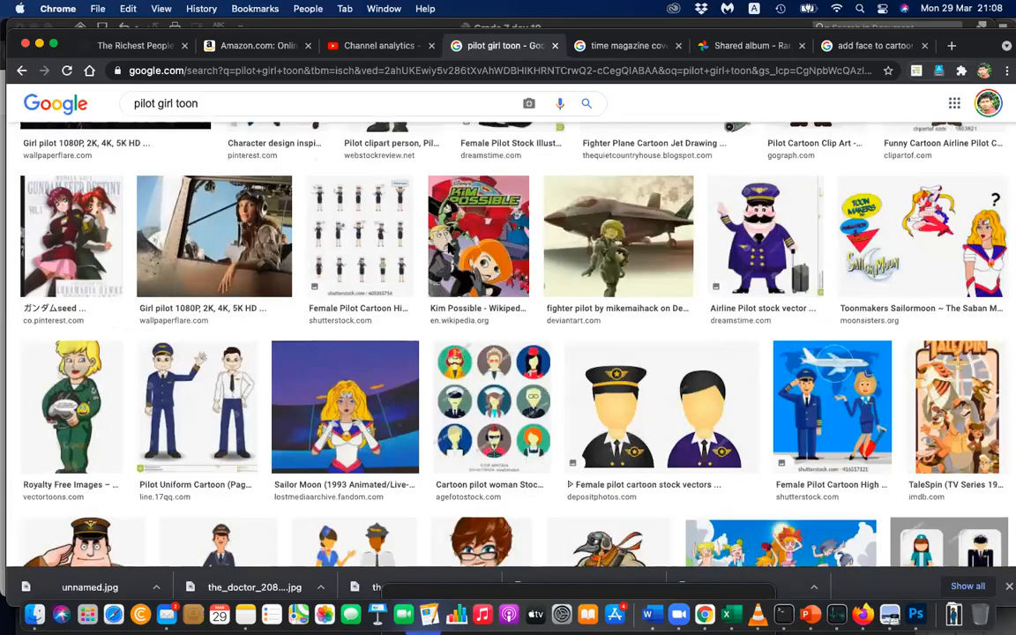
scroll(449, 249, "down", 2)
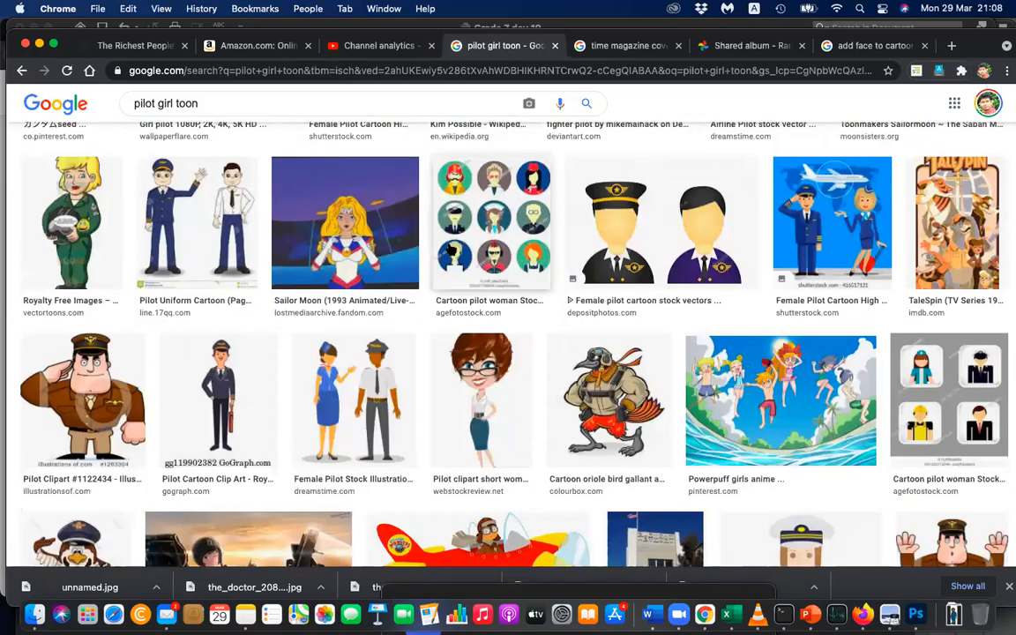
scroll(450, 251, "down", 3)
scroll(449, 251, "down", 4)
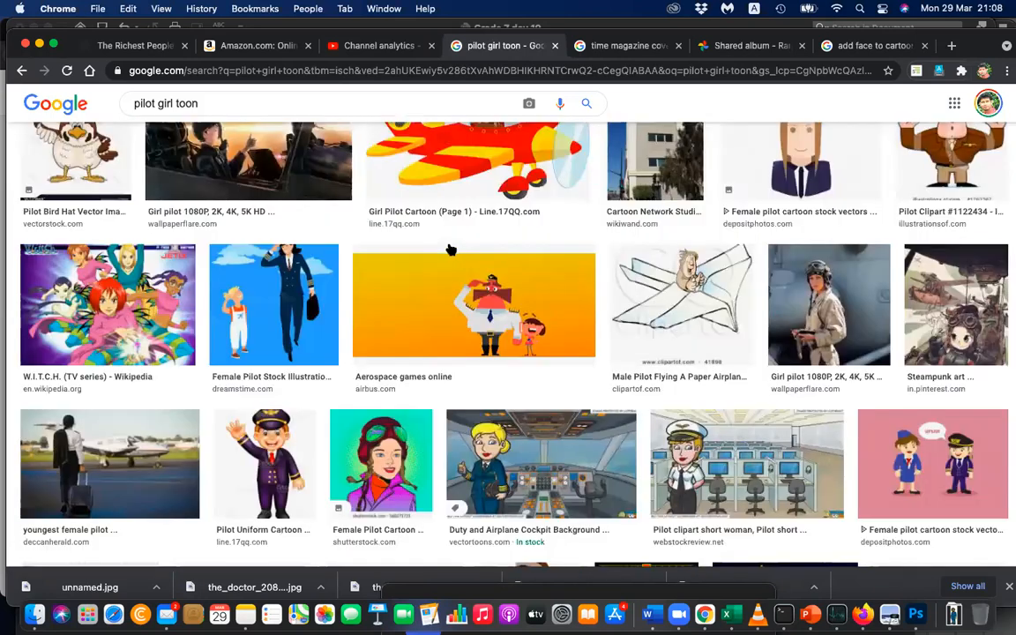
scroll(450, 251, "down", 1)
scroll(450, 251, "down", 5)
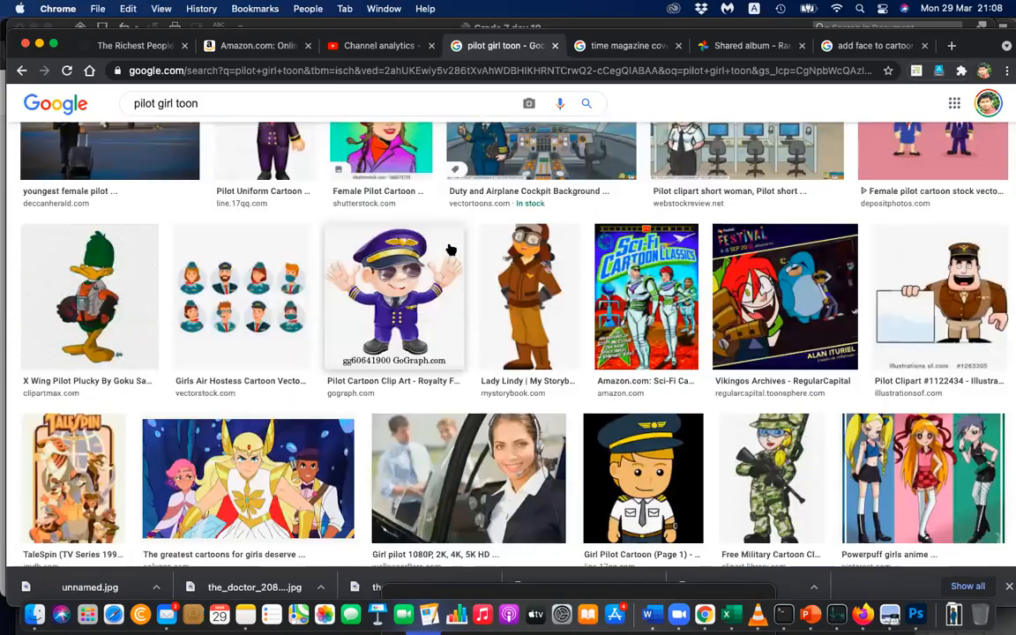
scroll(450, 250, "down", 3)
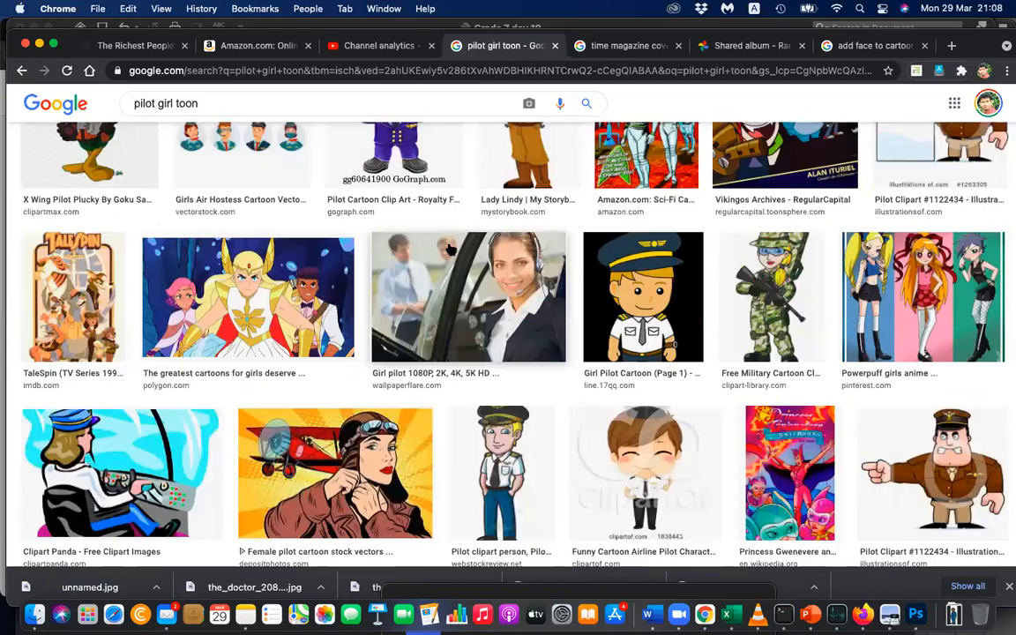
scroll(450, 251, "down", 5)
scroll(450, 250, "up", 1)
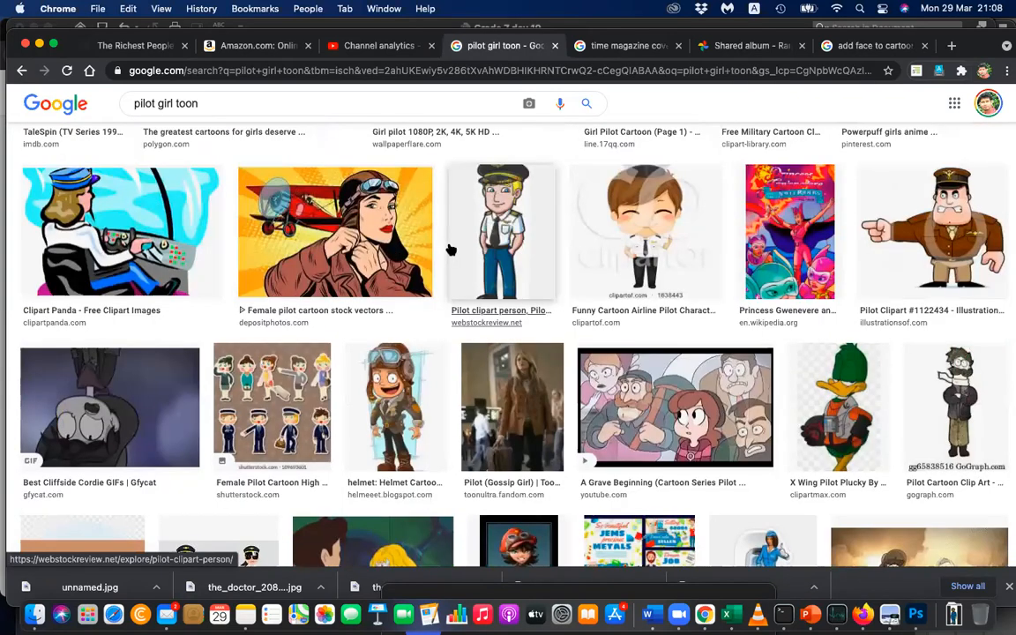
scroll(103, 247, "up", 10)
Copy the Dreamstime illustration of a female pilot holding a toy airplane and paste it into the Word document below the cropped girl's photo.
left_click(113, 274)
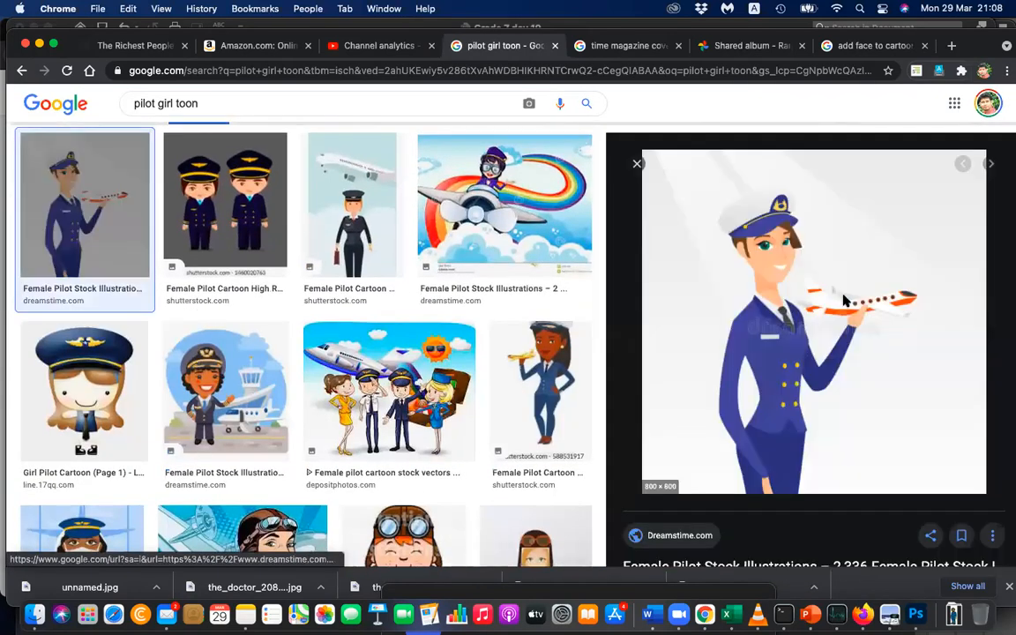
right_click(843, 301)
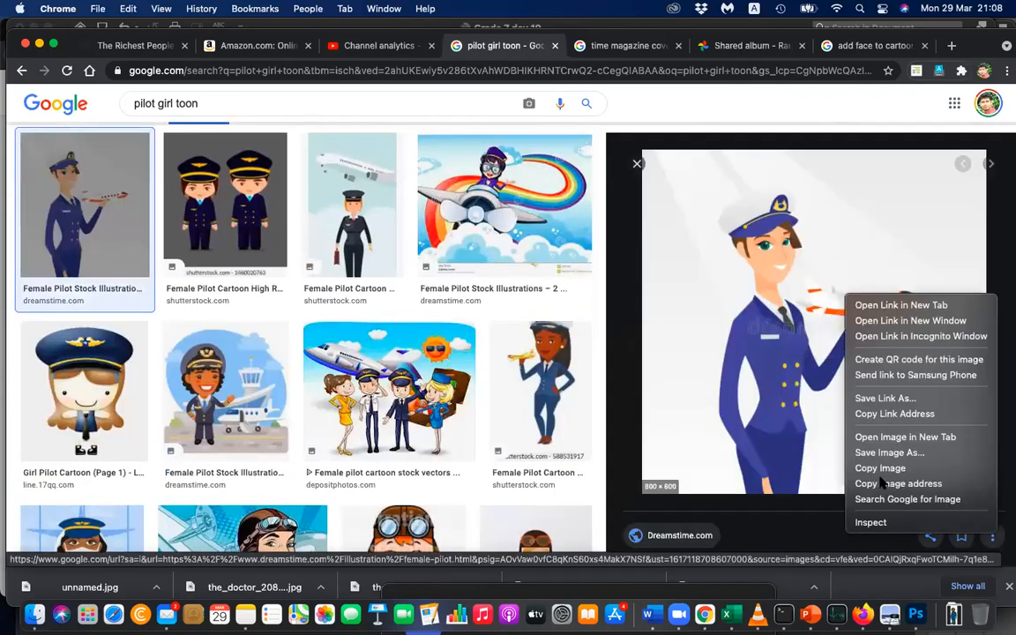
left_click(867, 465)
key("super+Tab")
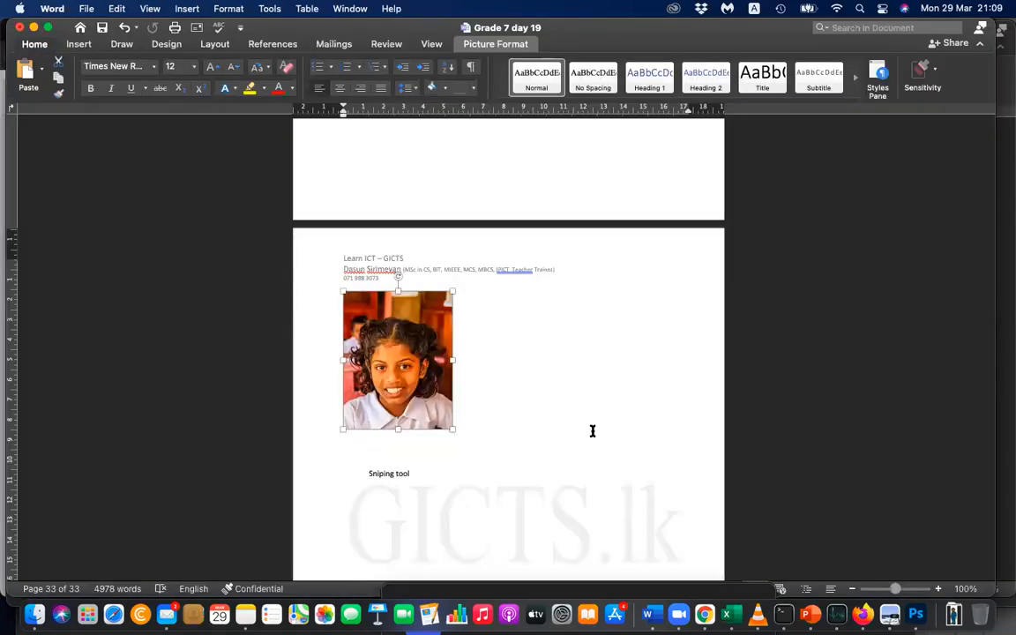
left_click(509, 463)
key("super+v")
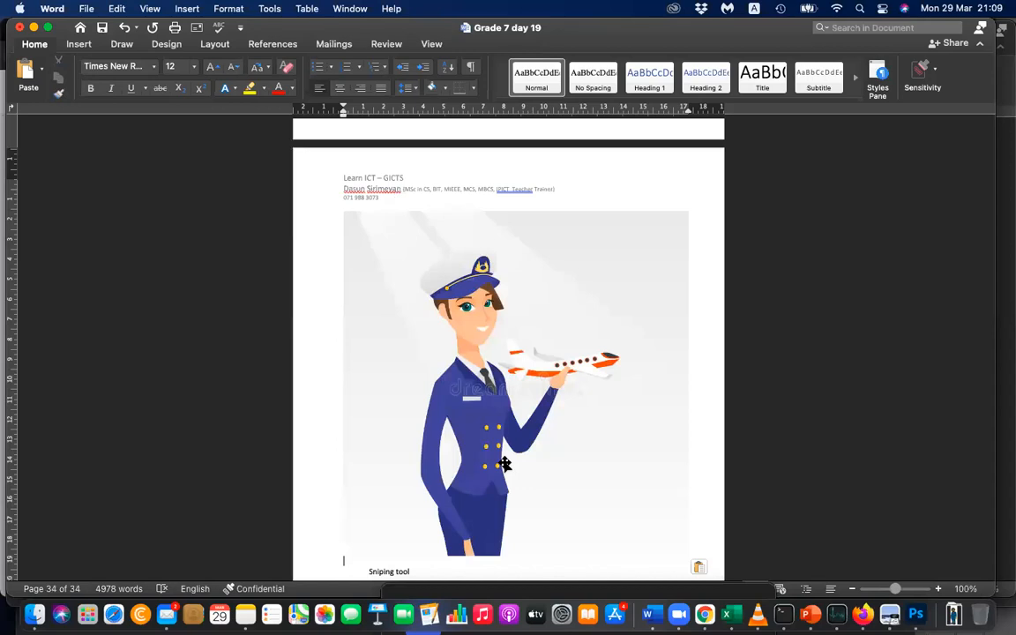
Shrink the female pilot illustration to about 10.09 cm by 10.09 cm so that it sits below the girl's photo.
scroll(572, 364, "up", 3)
scroll(571, 364, "up", 15)
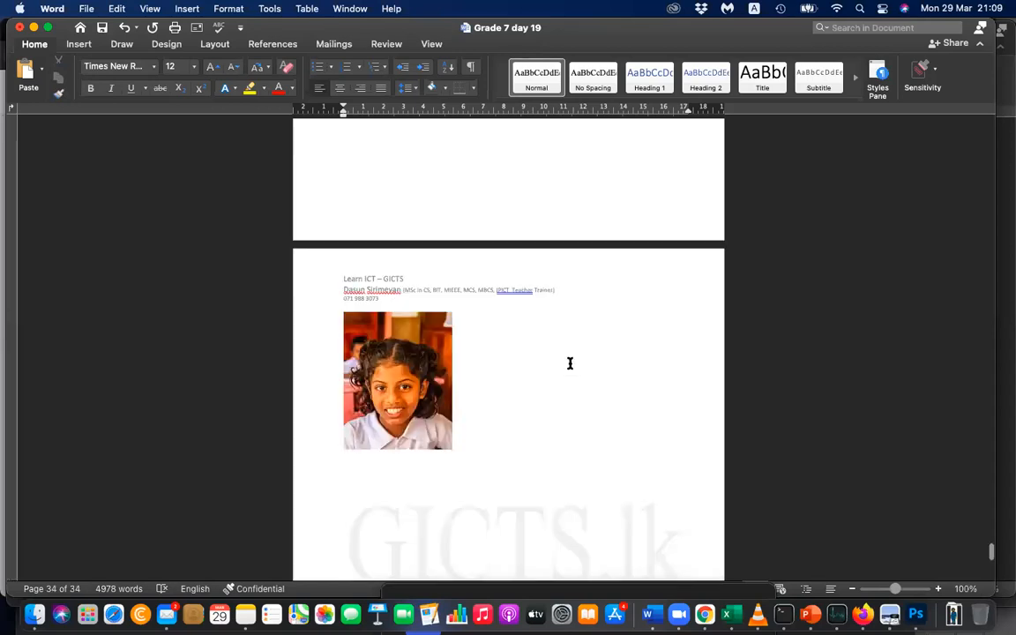
scroll(469, 441, "down", 7)
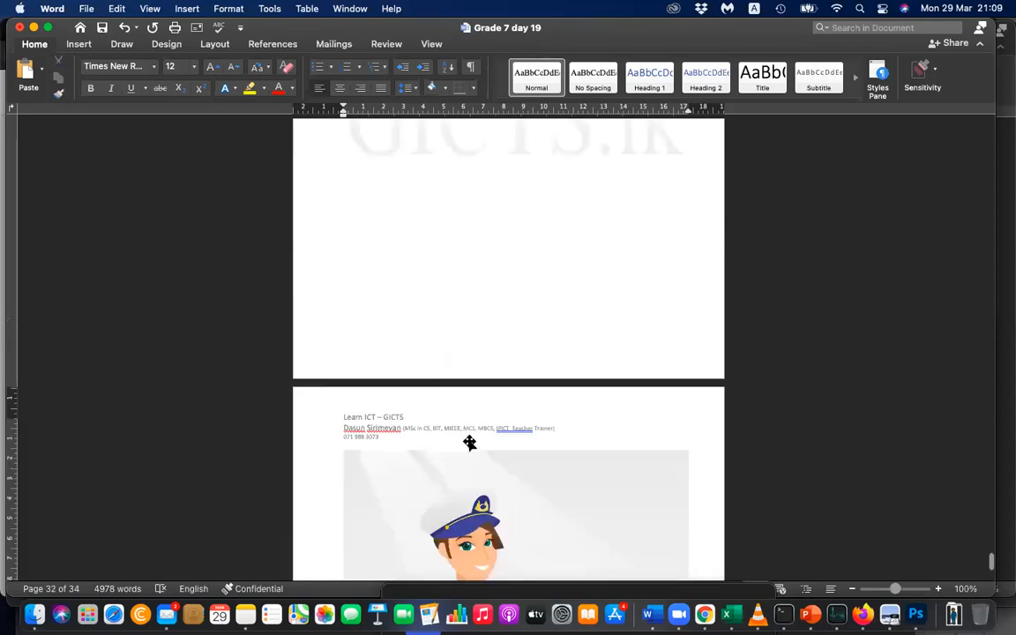
scroll(469, 443, "down", 4)
left_click(671, 564)
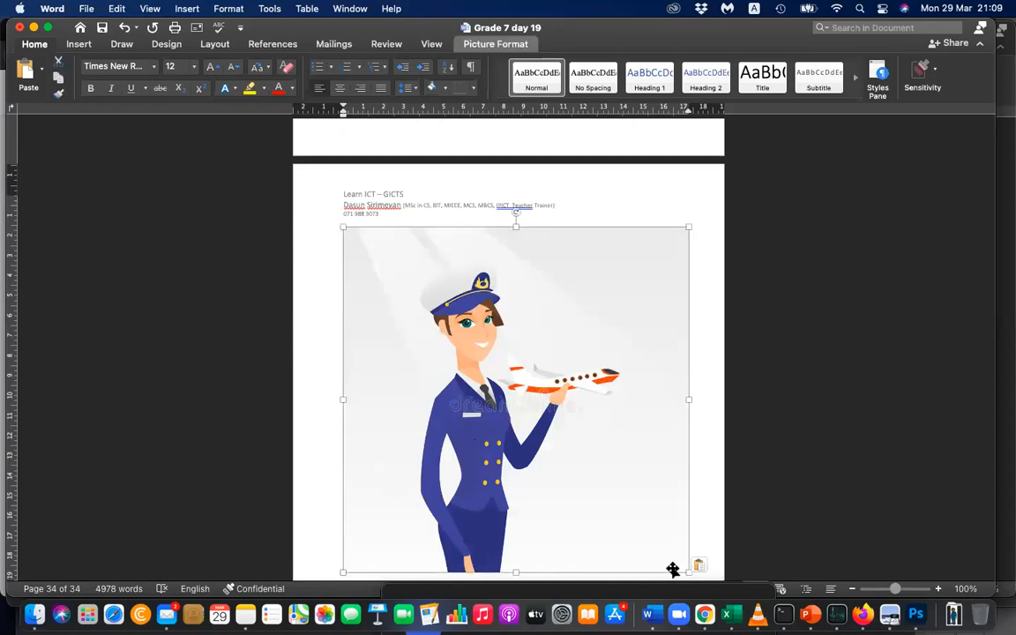
left_click_drag(690, 575, 484, 418)
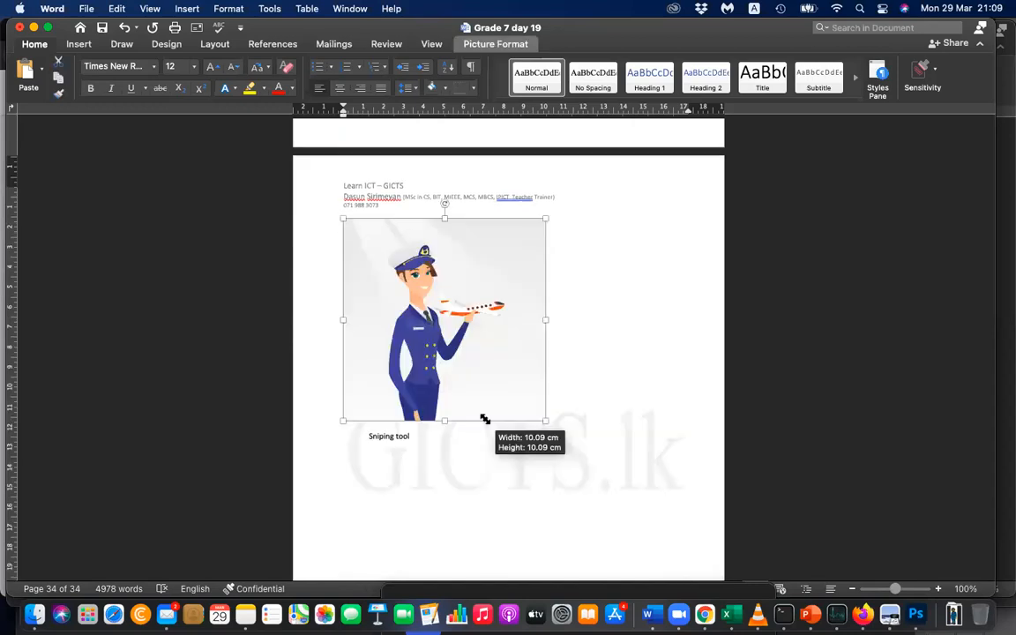
left_click(594, 333)
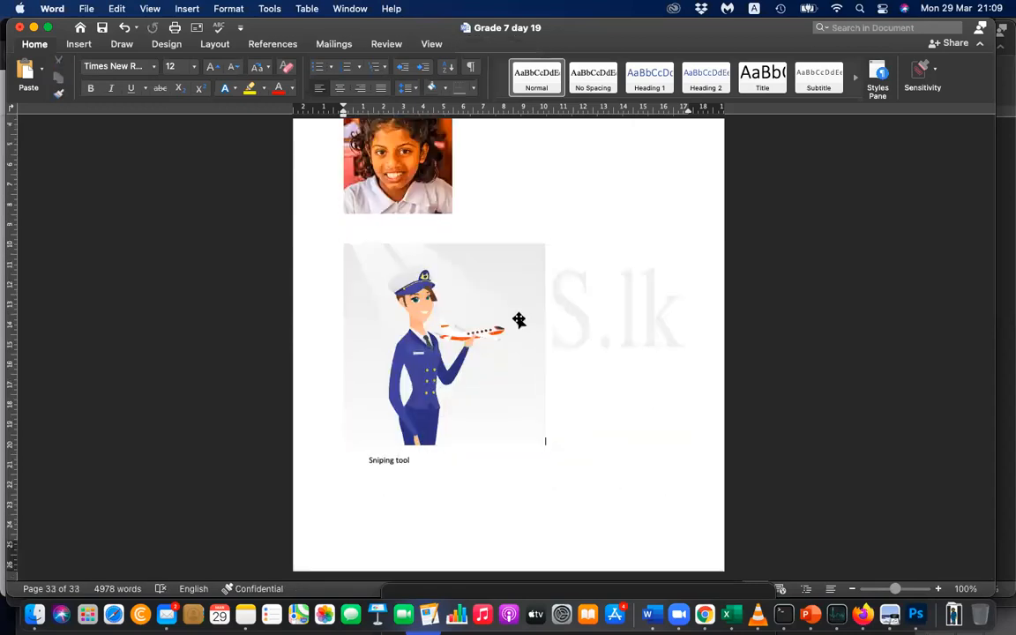
Remove the background from the cropped photo of the girl and keep the automatic selection around her head.
scroll(347, 226, "up", 2)
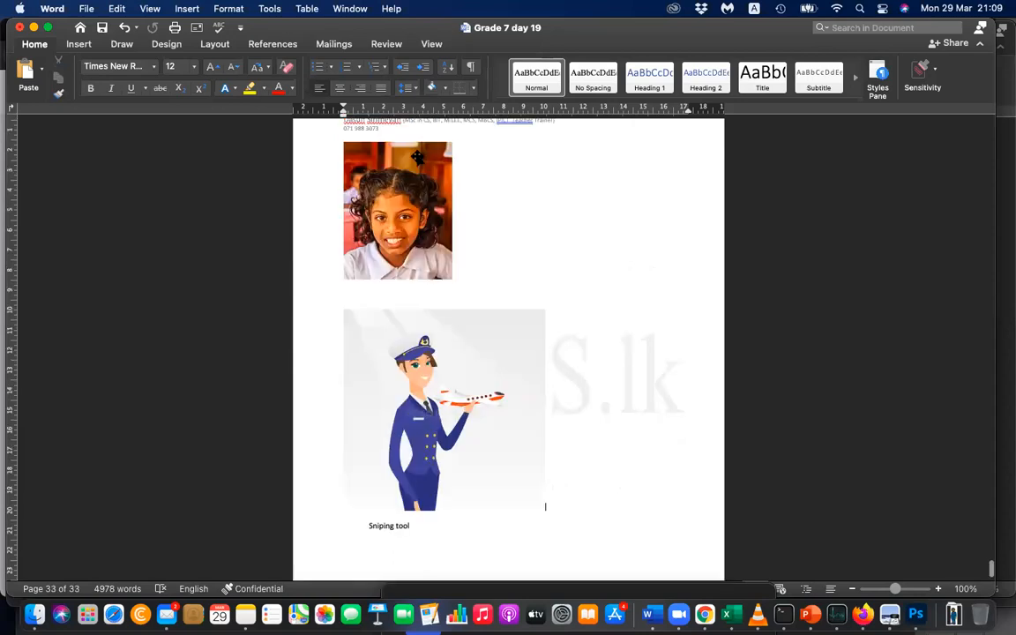
left_click(403, 218)
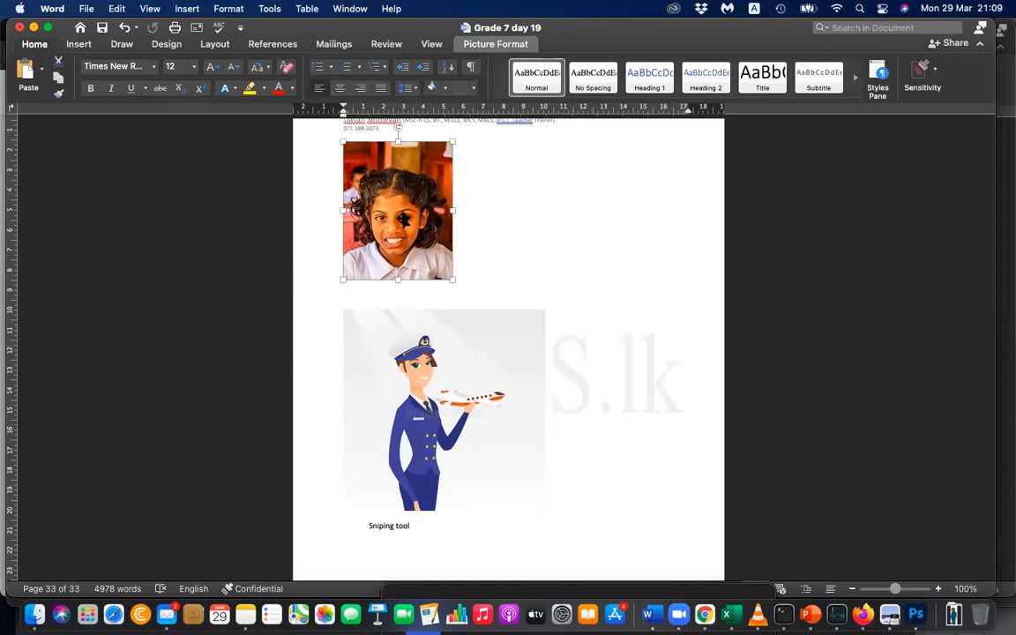
left_click(494, 45)
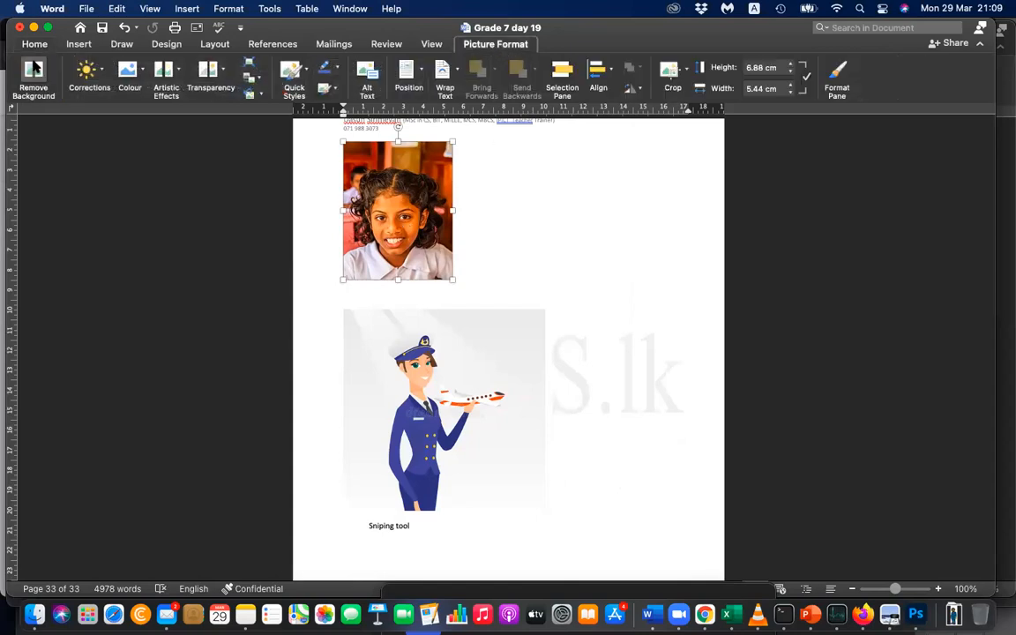
left_click(33, 71)
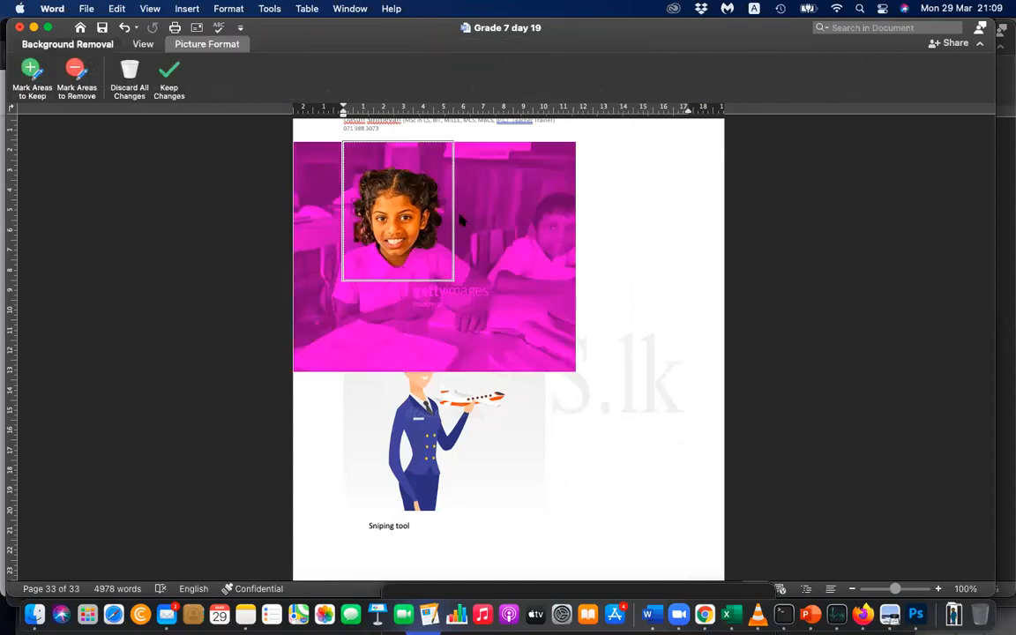
left_click(169, 76)
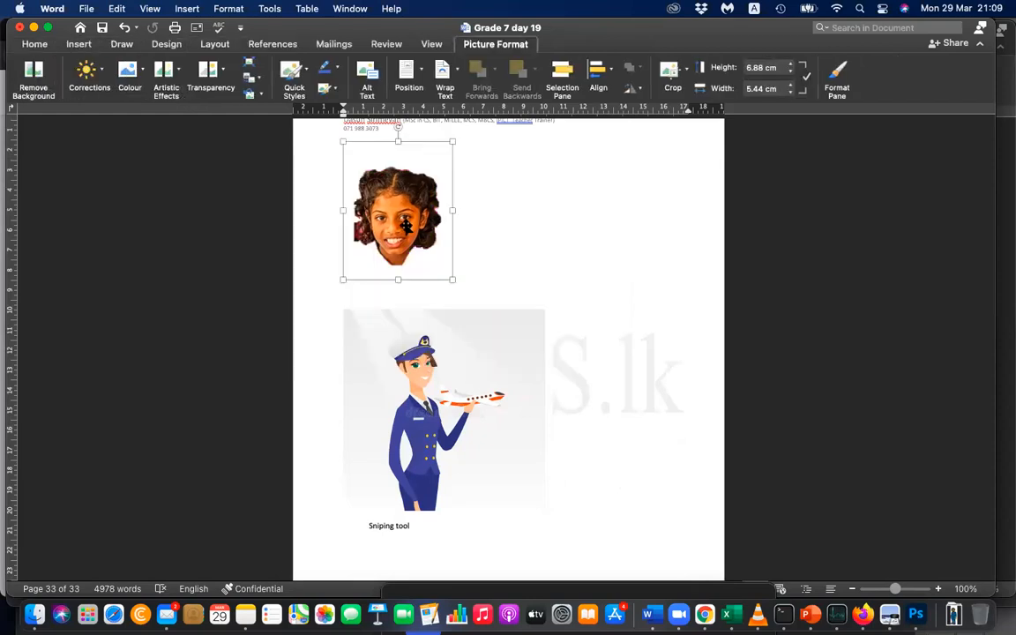
left_click(404, 348)
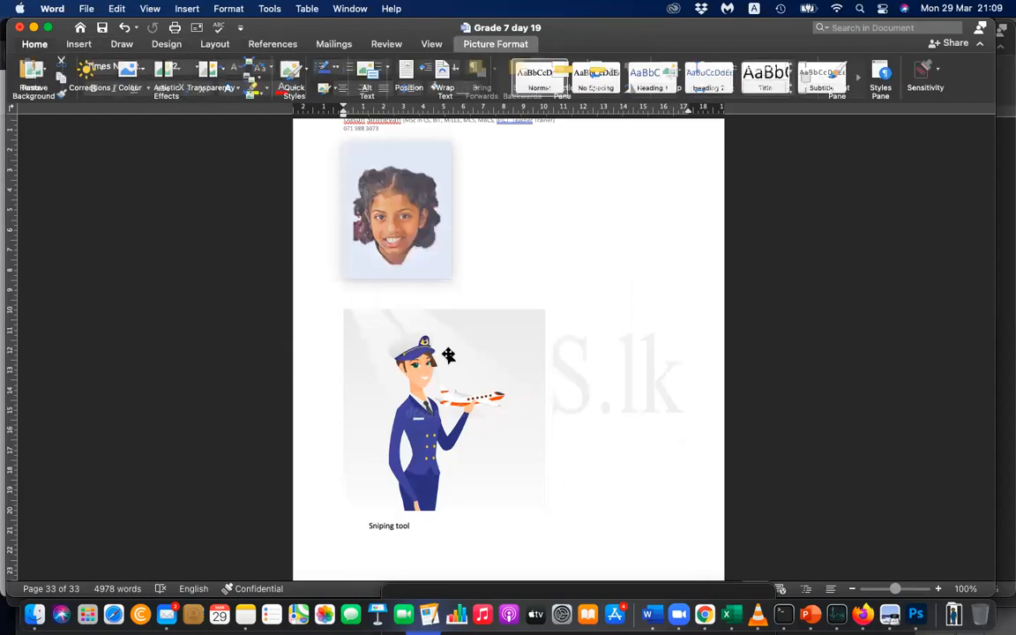
Set the text wrapping of the girl's cut-out head to In Front of Text.
left_click(411, 252)
right_click(412, 251)
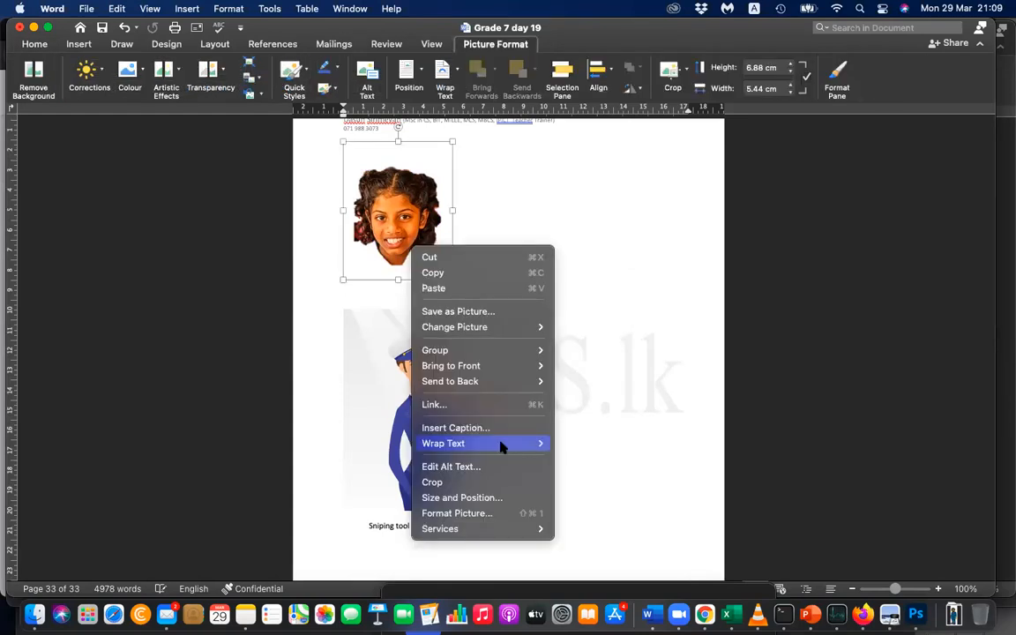
mouse_move(503, 447)
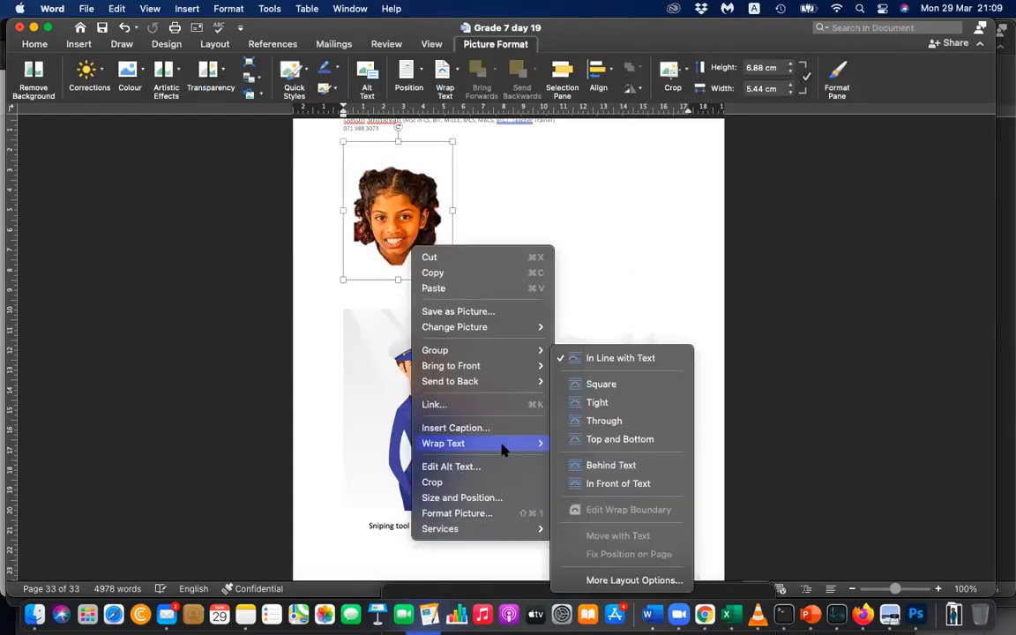
left_click(600, 484)
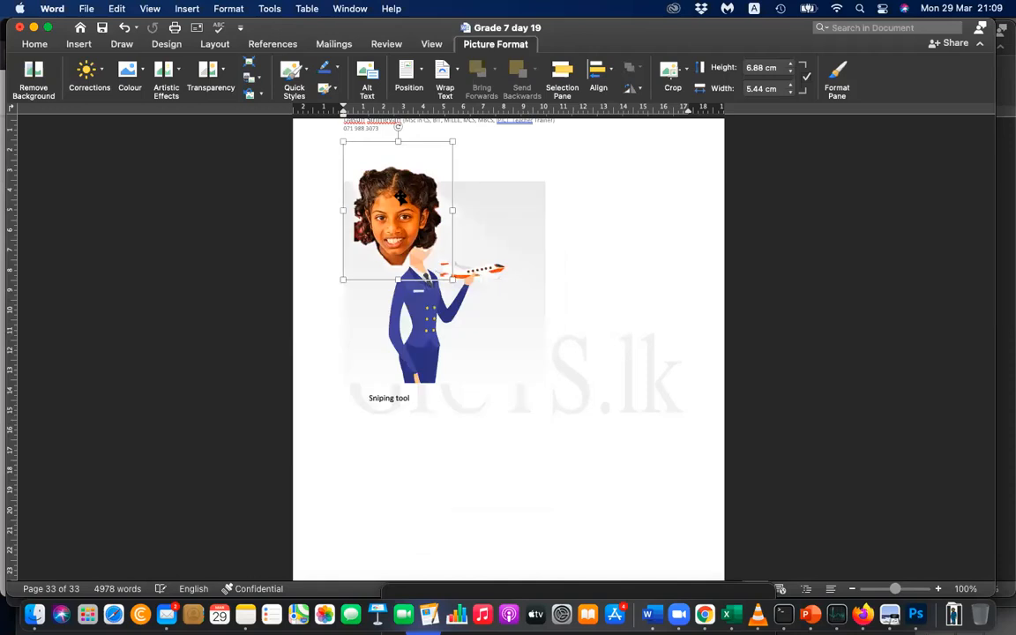
Shrink the girl's cut-out head to about 3.56 cm high and 2.82 cm wide and place it over the pilot's face.
left_click_drag(405, 217, 438, 217)
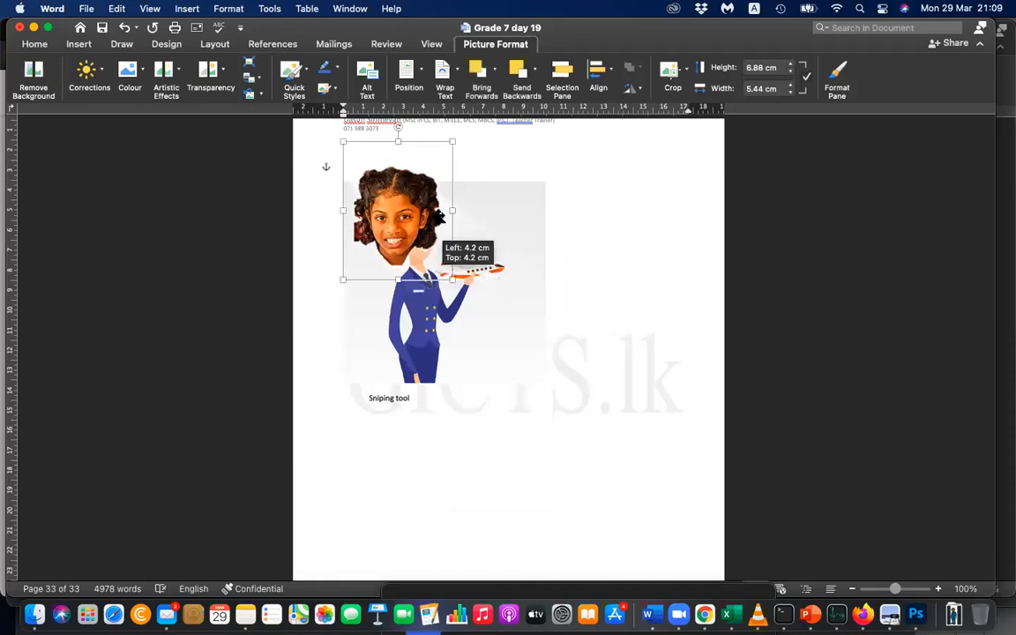
left_click_drag(489, 154, 412, 249)
left_click(602, 303)
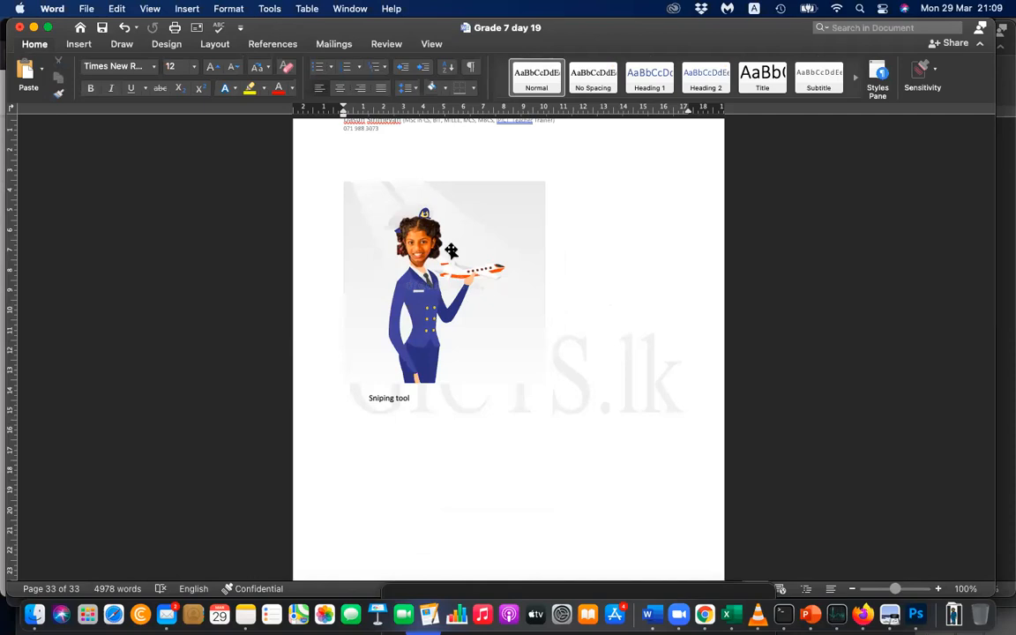
Apply a perspective quick style to the girl's face on the pilot illustration.
left_click(424, 227)
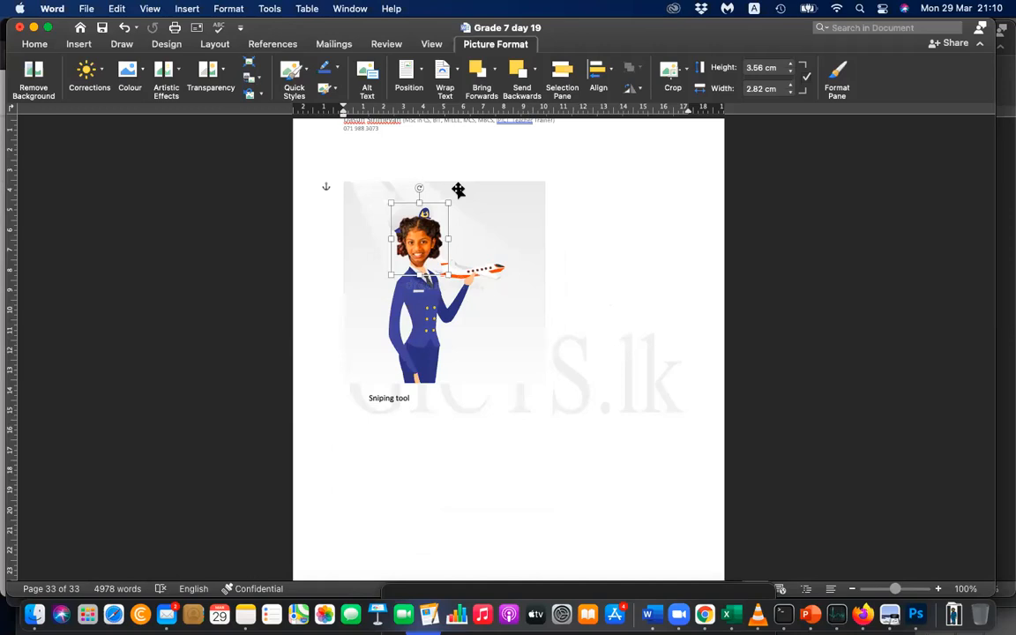
left_click(291, 76)
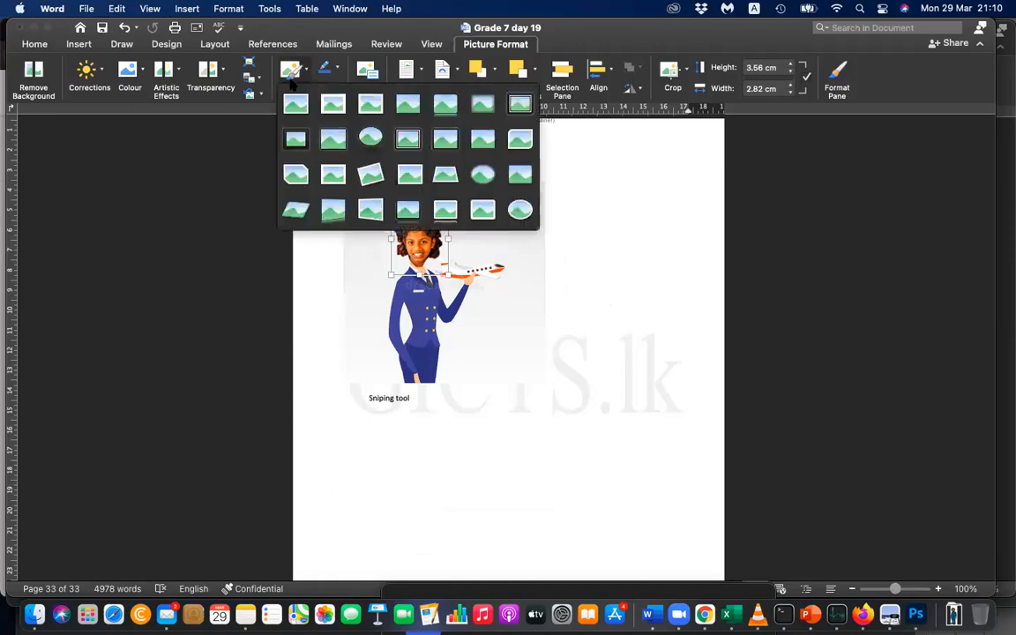
left_click(335, 208)
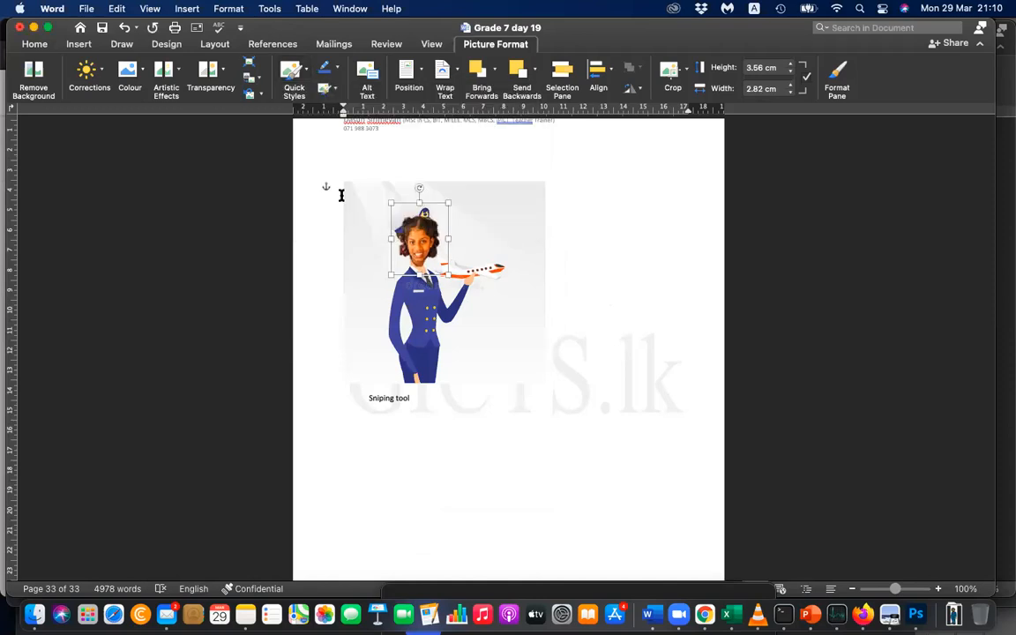
left_click(653, 358)
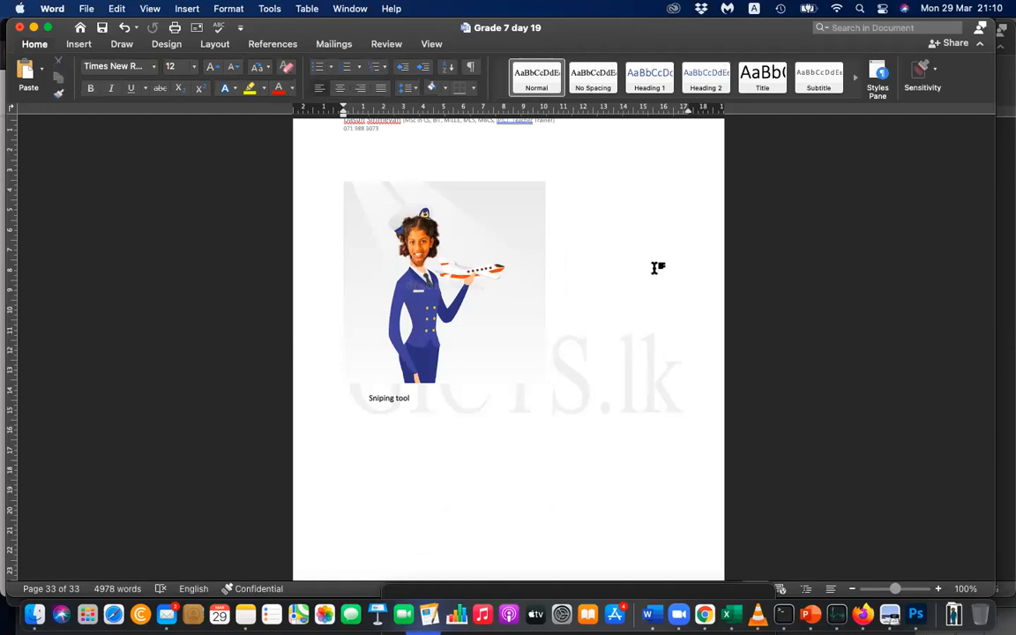
Set the text wrapping of the pilot illustration to Behind Text.
left_click(425, 245)
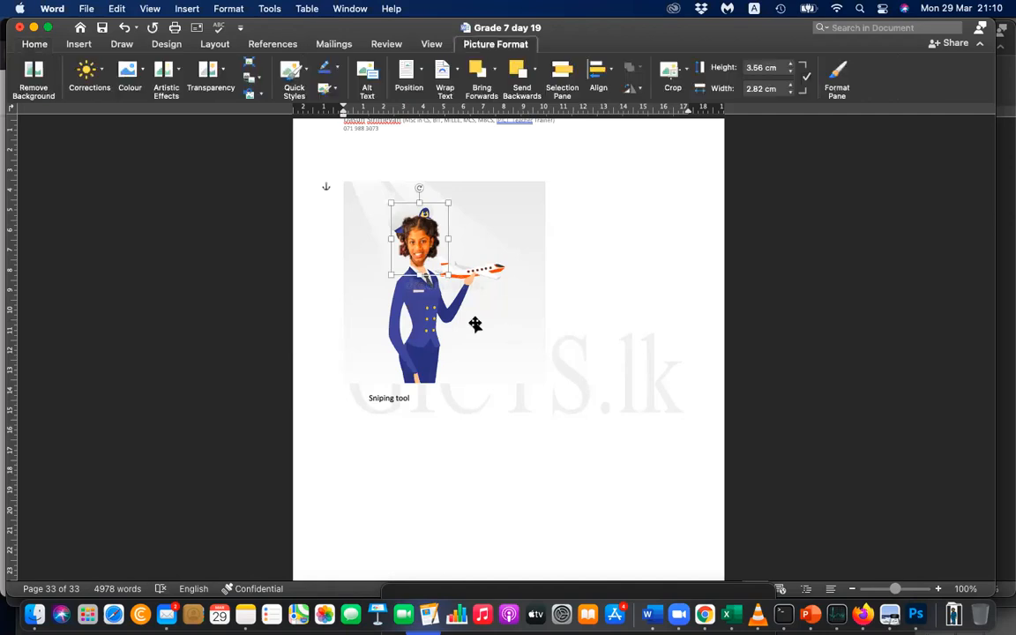
left_click(637, 294)
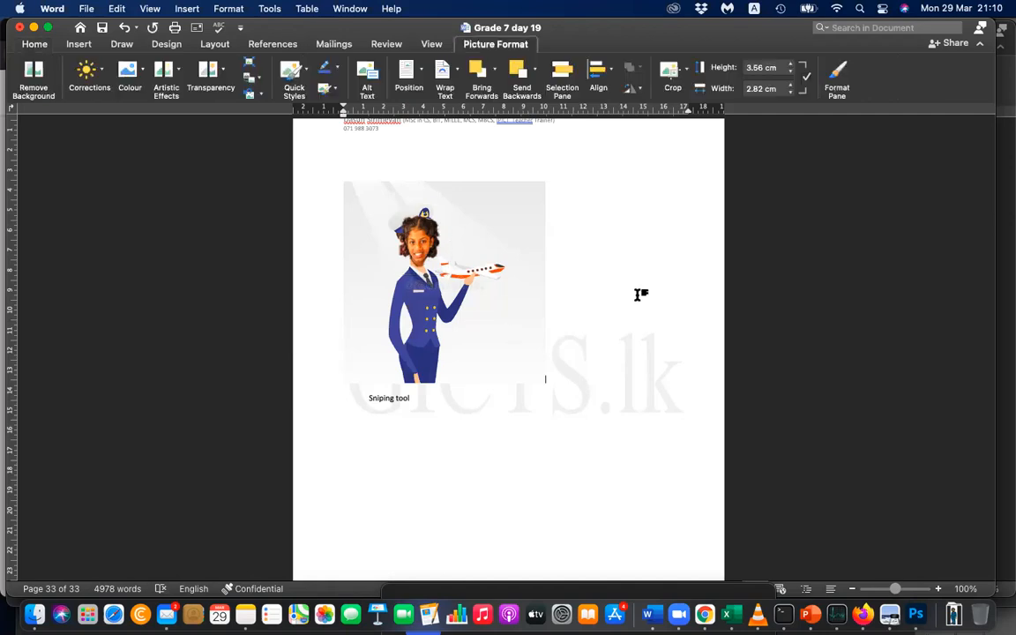
left_click(483, 330)
right_click(485, 299)
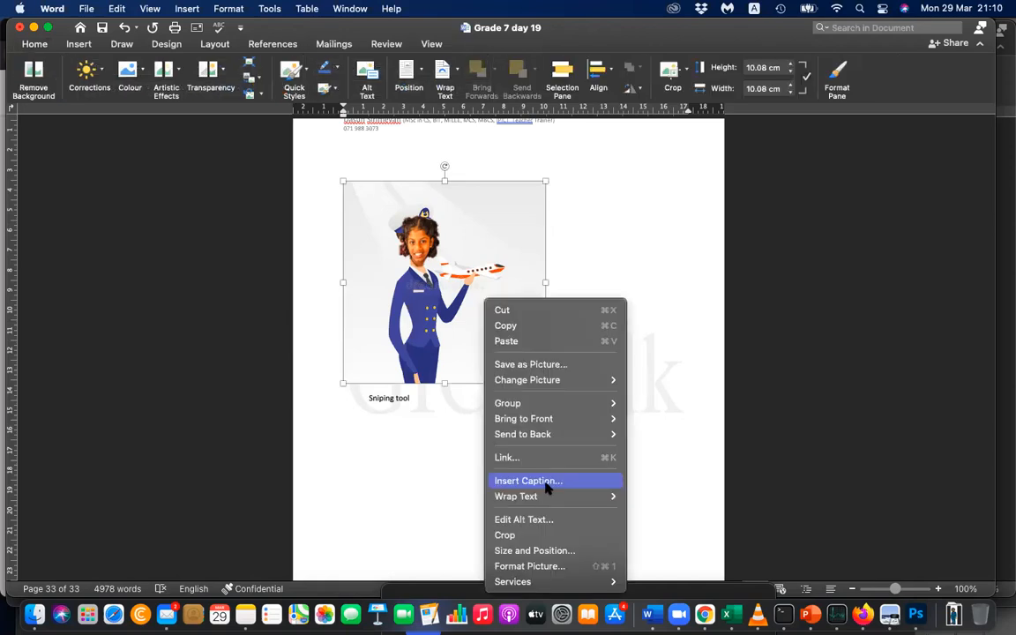
mouse_move(550, 496)
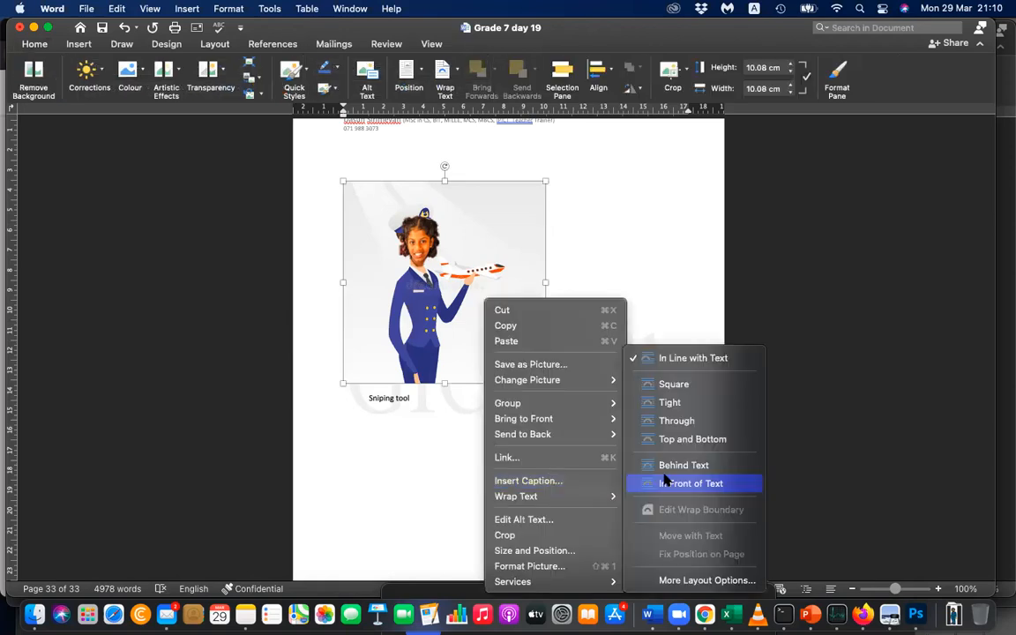
left_click(693, 467)
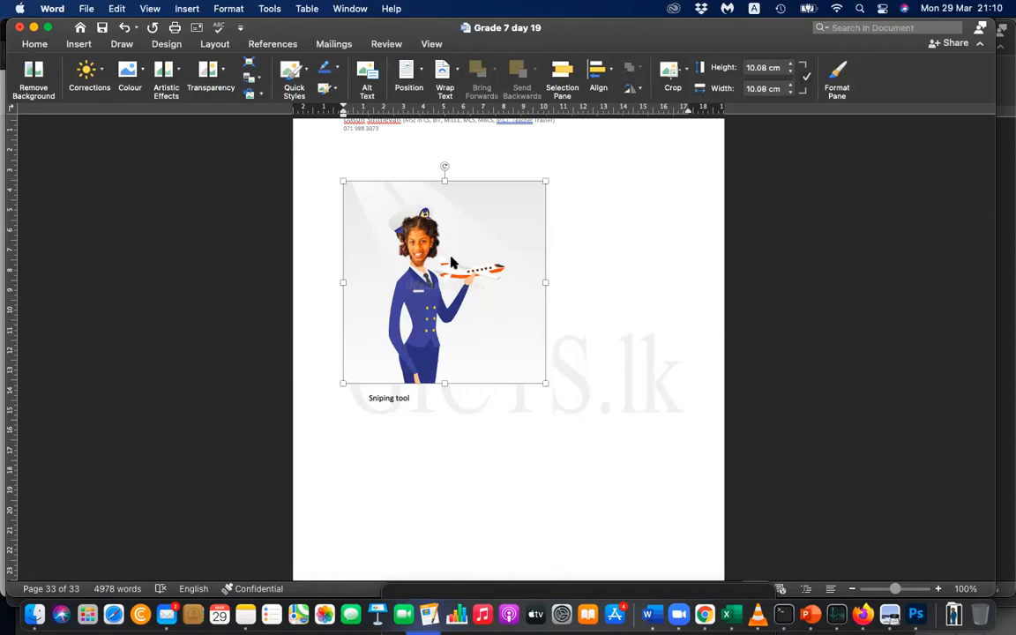
Group the girl's face with the pilot illustration and move the group down the page, clear of the "Sniping tool" text.
left_click(412, 240)
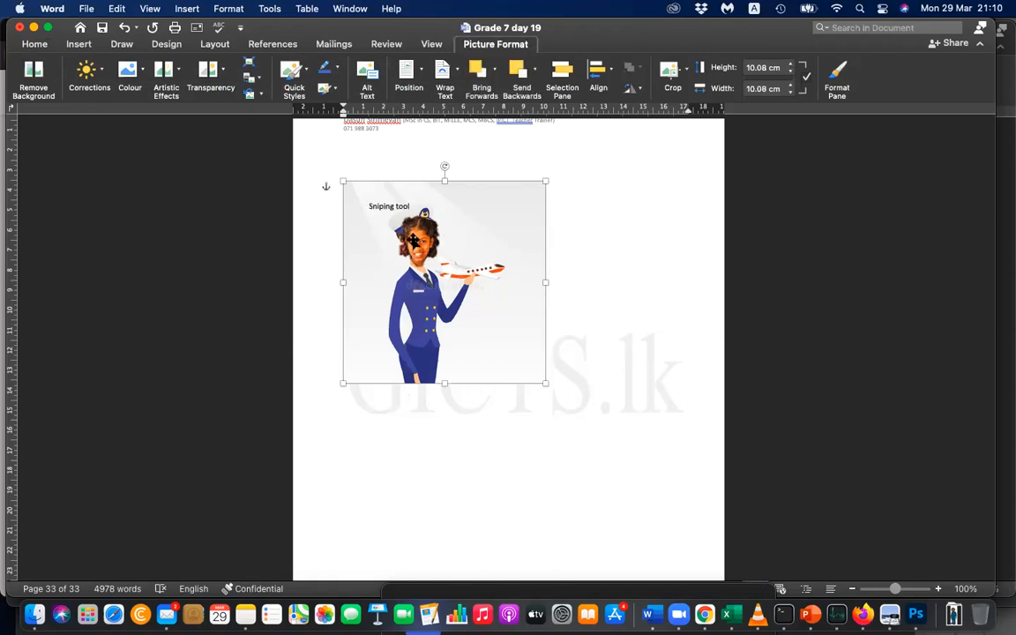
left_click(465, 310, "shift")
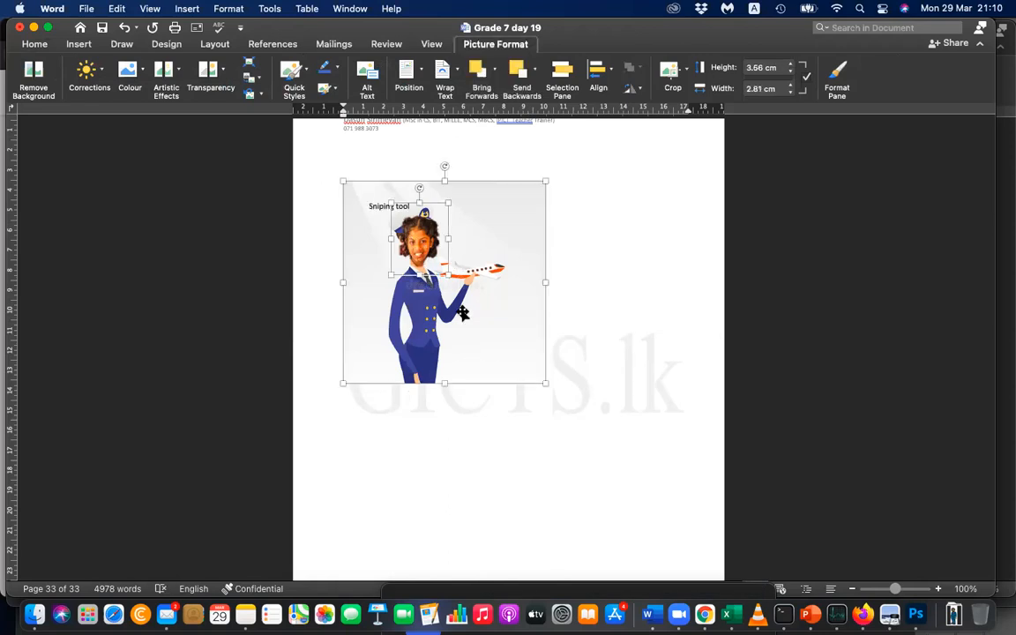
right_click(464, 310)
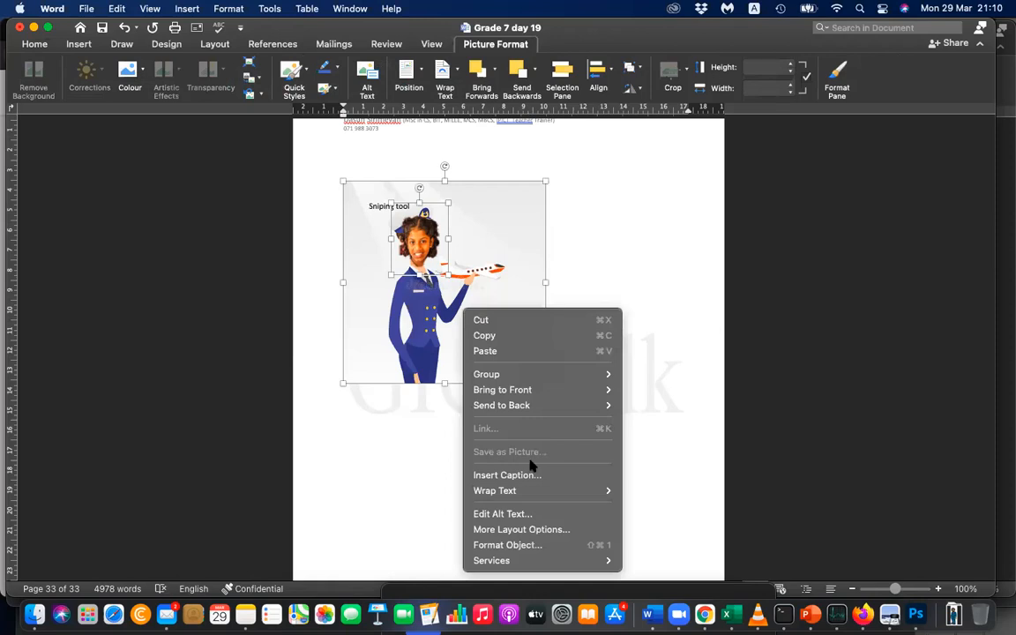
mouse_move(528, 376)
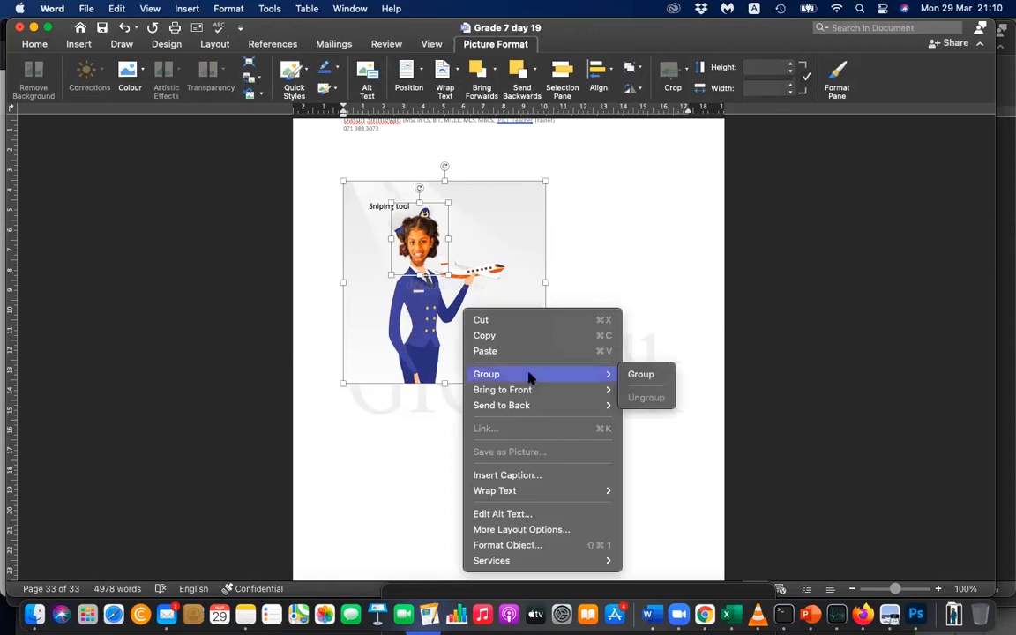
left_click(639, 375)
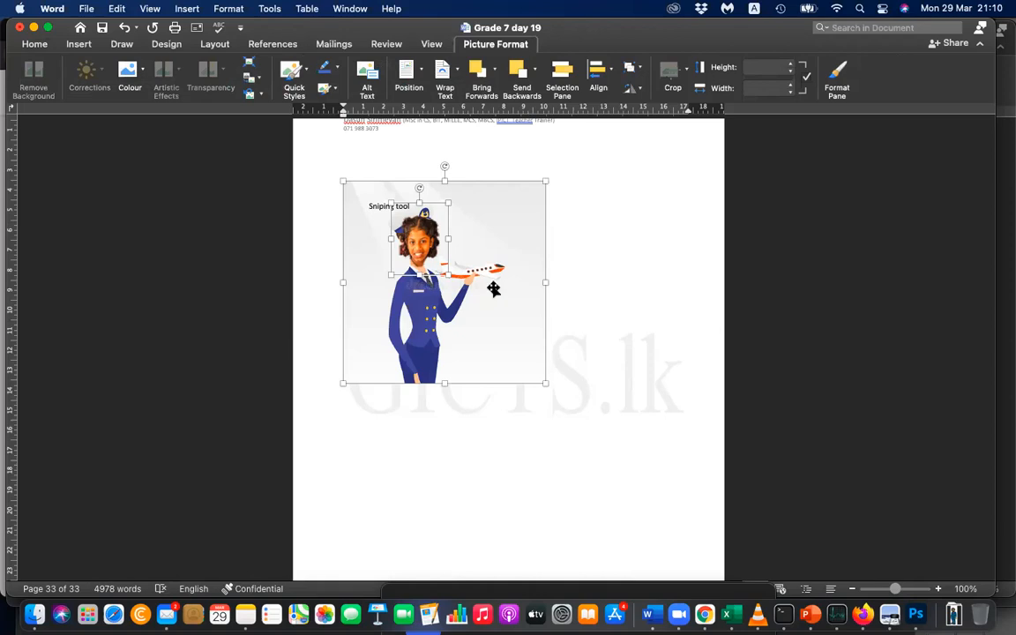
key("Delete")
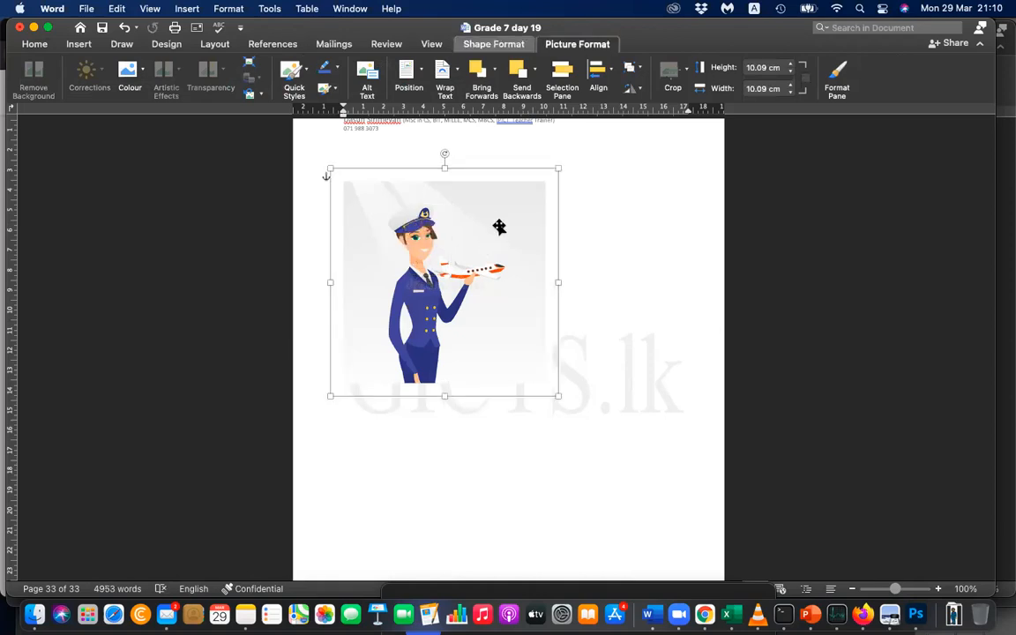
left_click_drag(509, 295, 548, 320)
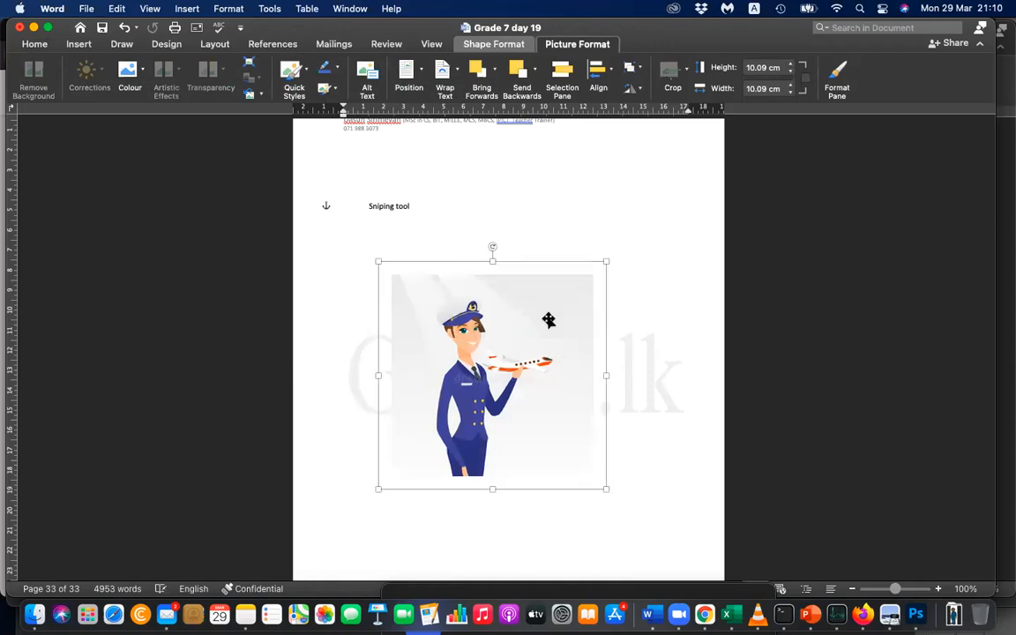
Undo the group's move, the grouping and the illustration's Behind Text wrapping.
key("super+z")
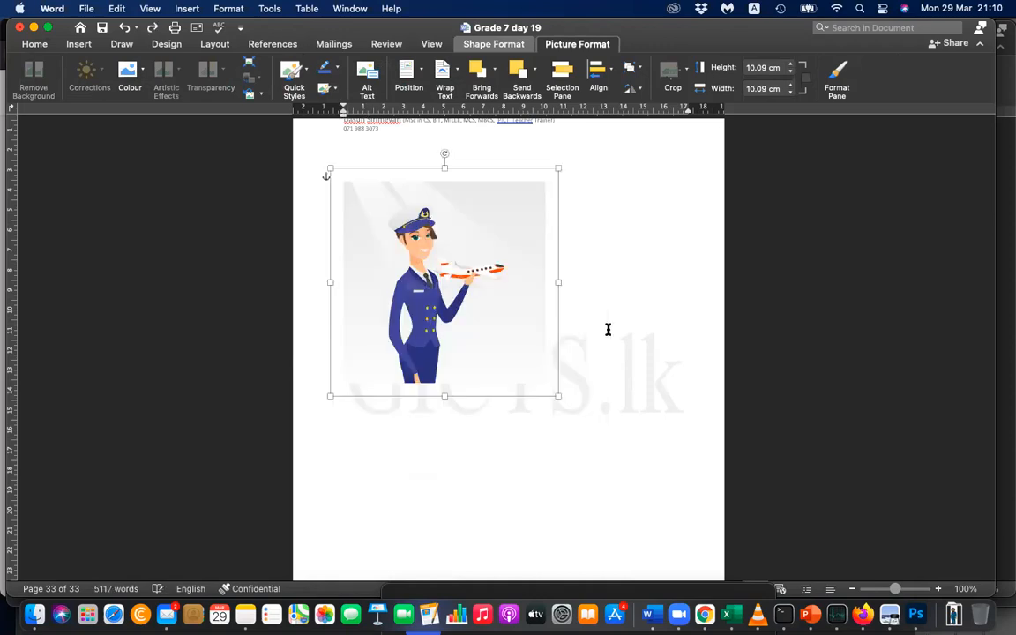
key("super+z")
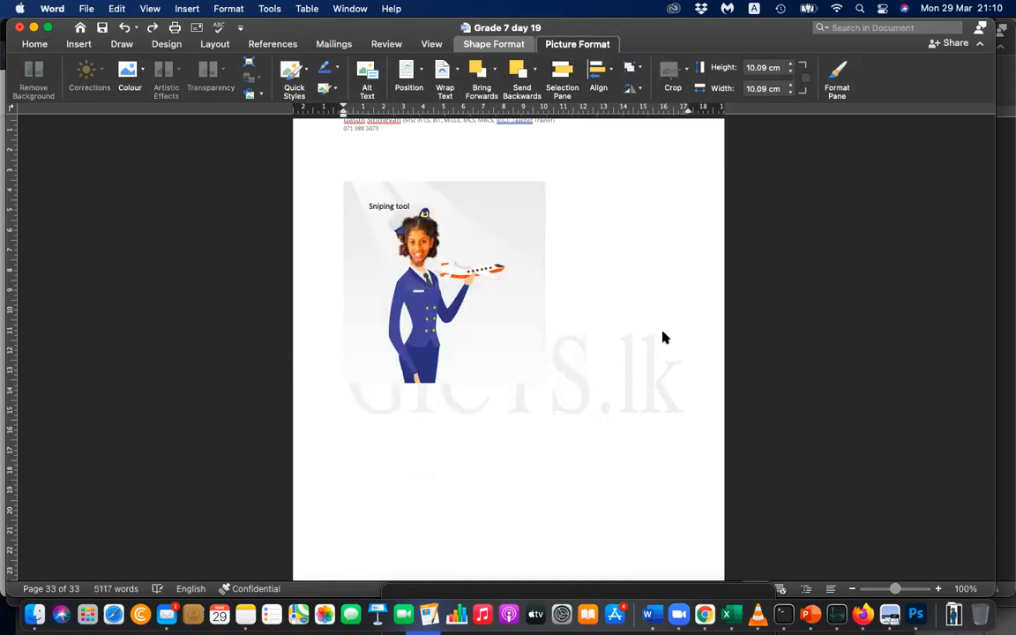
key("super+z")
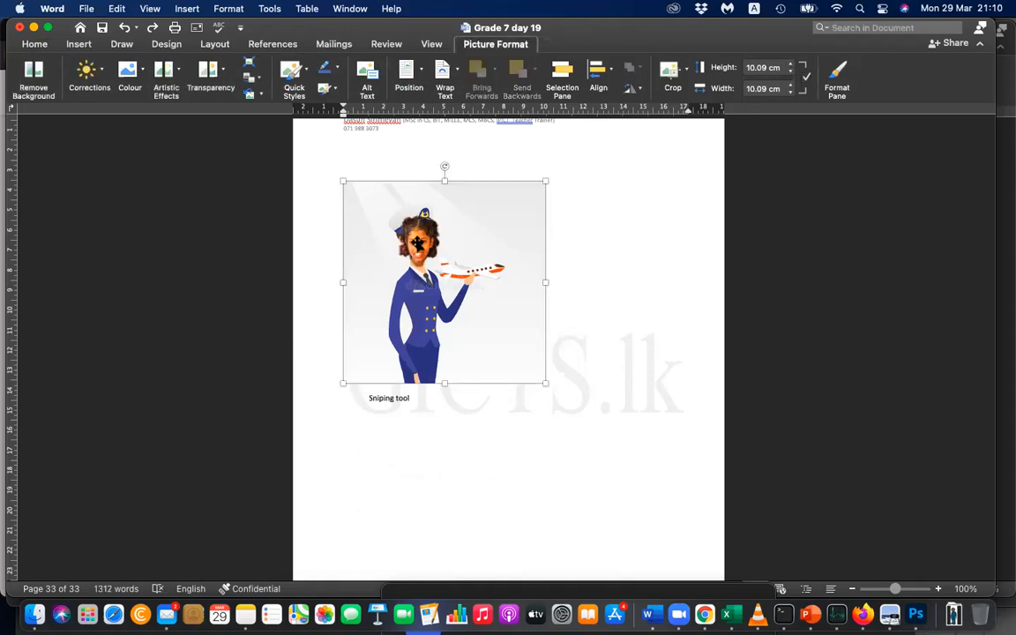
Set the text wrapping of the pilot illustration to Behind Text.
left_click(419, 242)
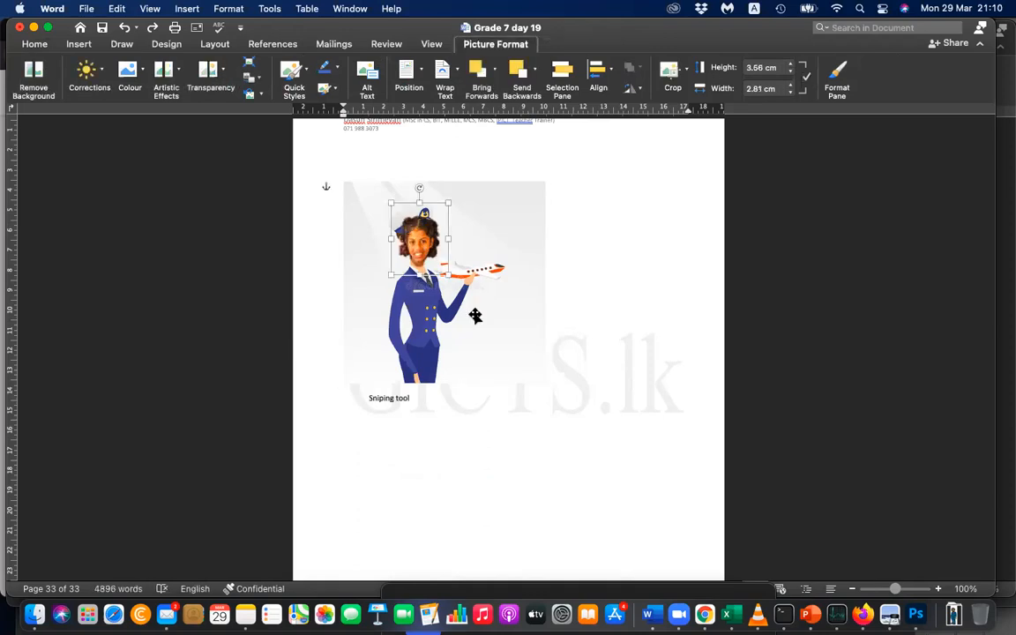
left_click(475, 316)
right_click(475, 319)
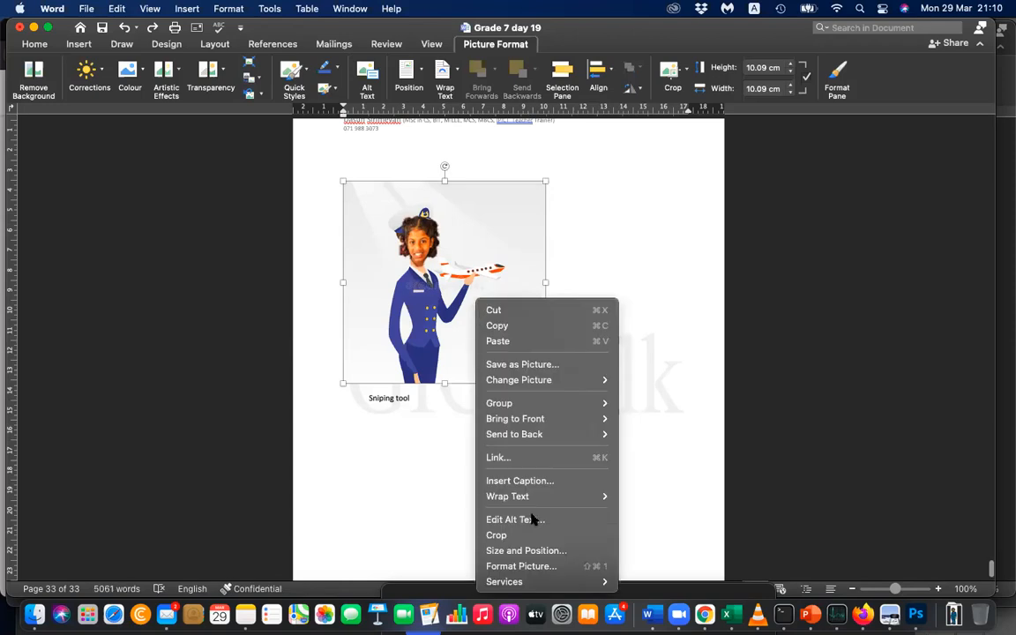
mouse_move(545, 497)
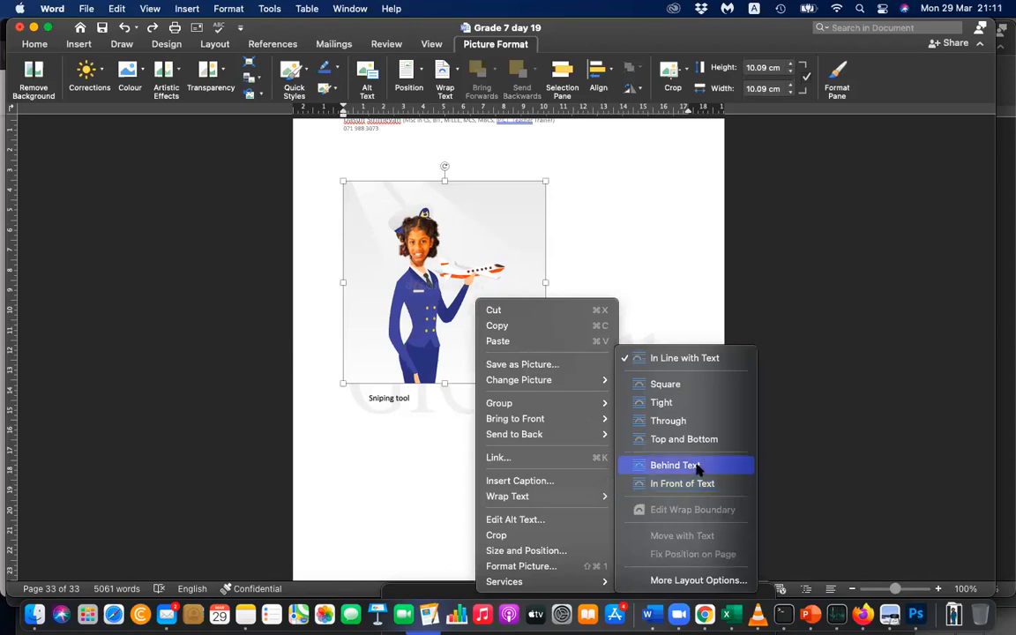
key("Return")
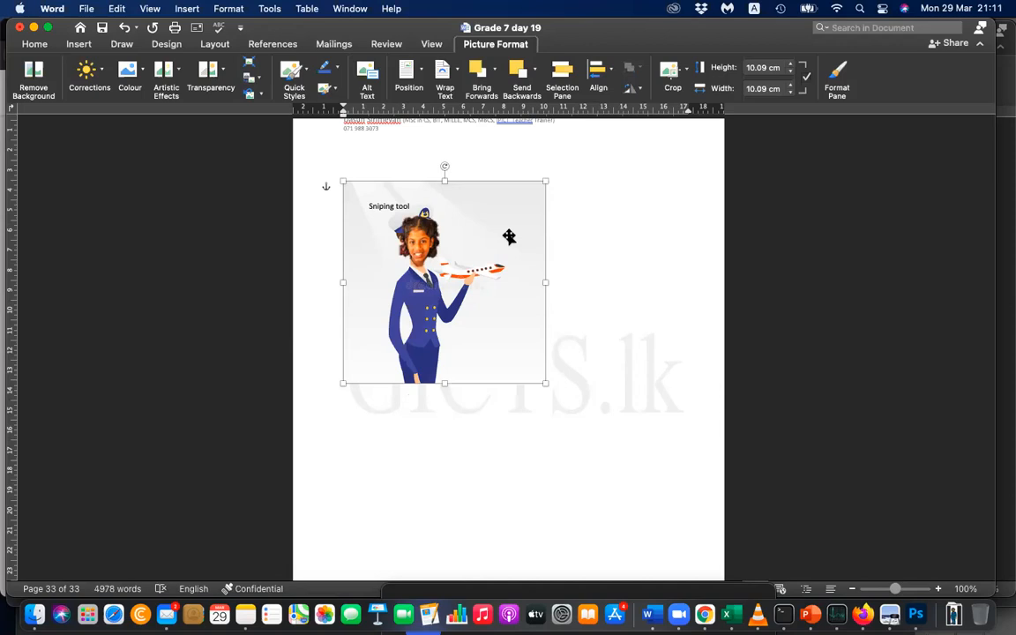
Examine the Time magazine cover's border and layout as a reference for the pilot page.
scroll(508, 237, "up", 3)
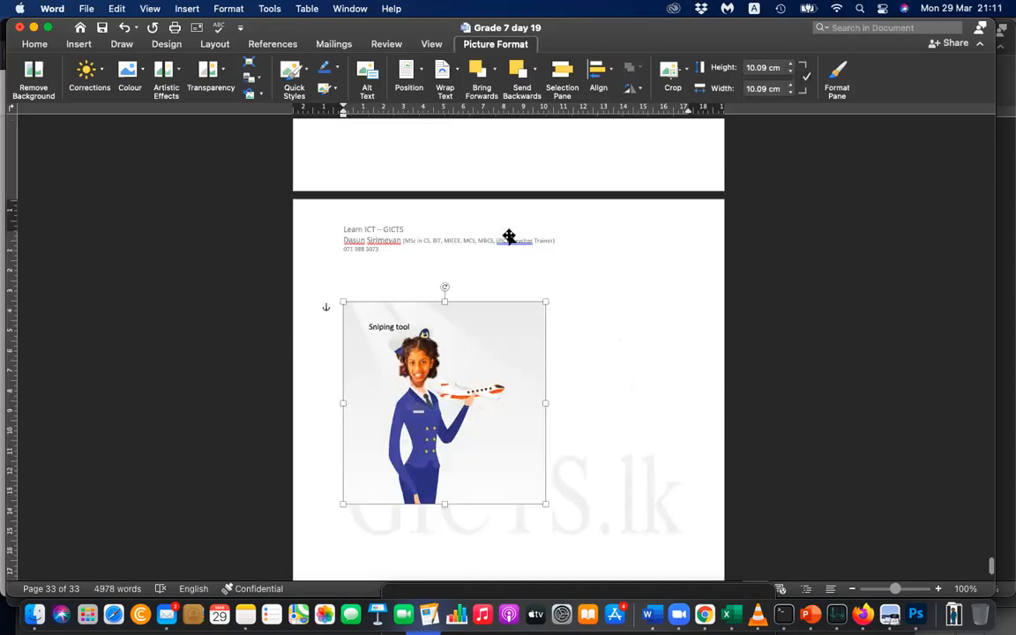
scroll(673, 254, "up", 3)
scroll(674, 254, "up", 15)
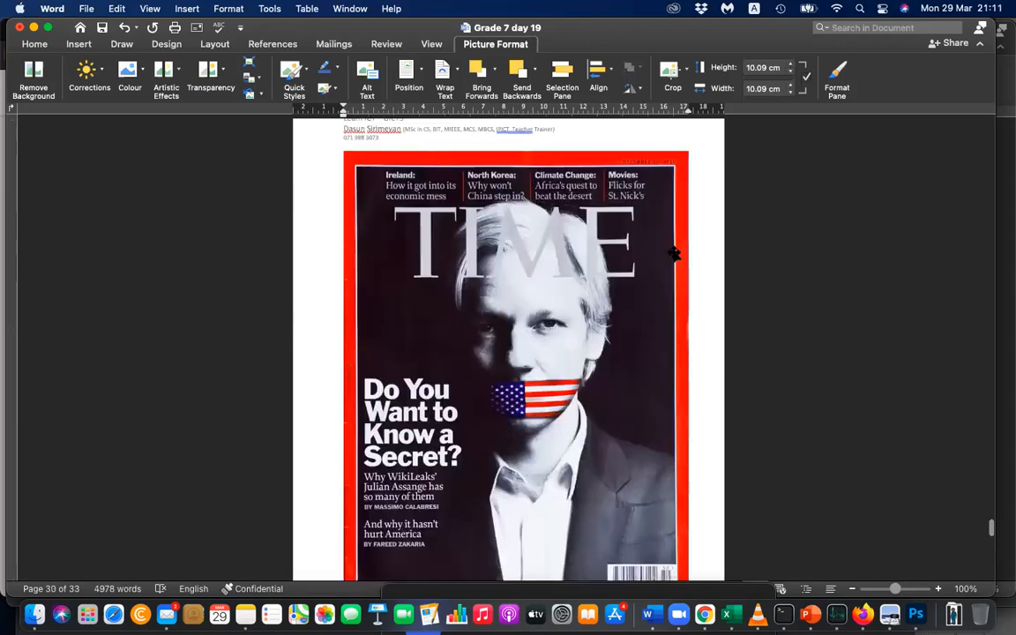
scroll(682, 481, "down", 1)
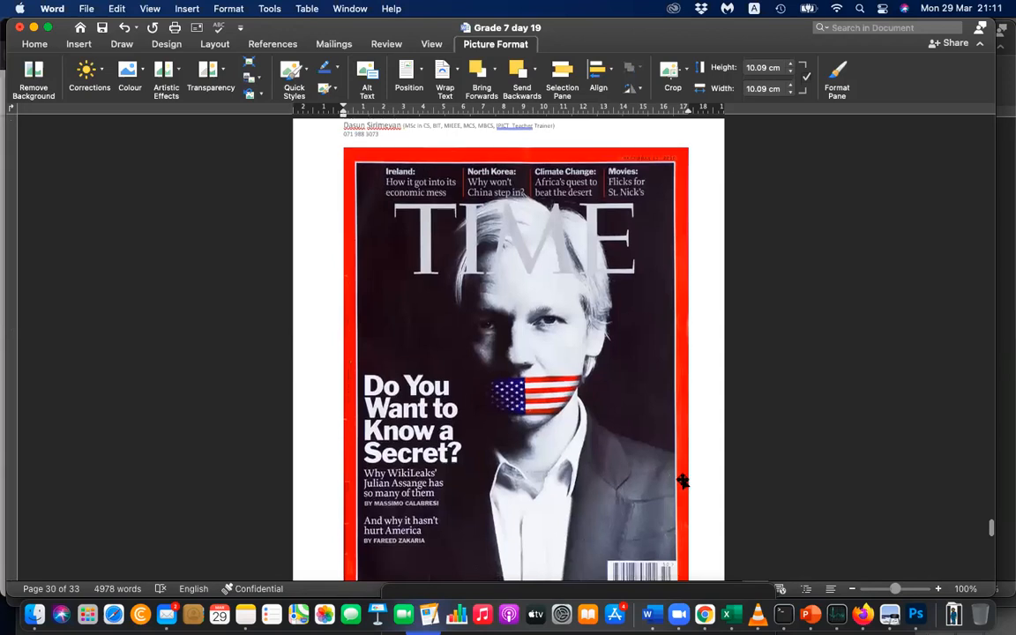
scroll(682, 481, "down", 2)
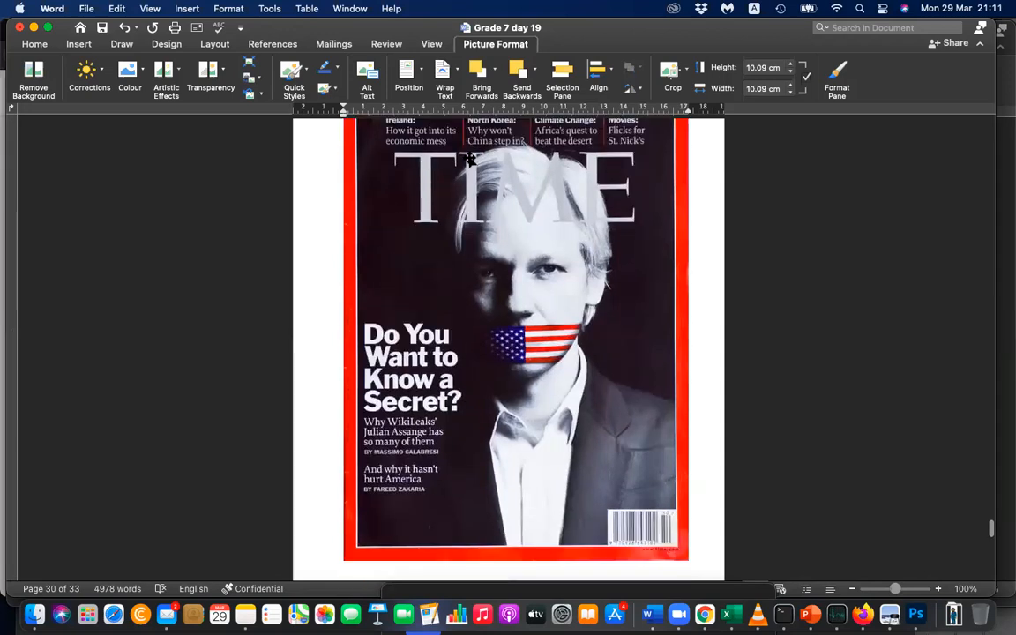
scroll(439, 335, "up", 2)
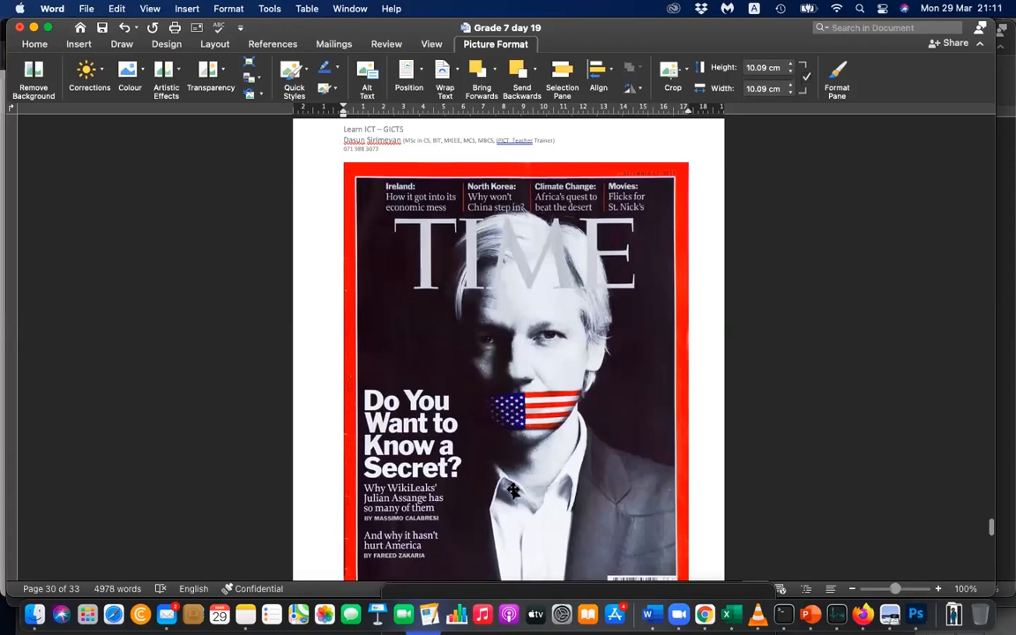
scroll(523, 489, "down", 6)
scroll(529, 483, "up", 3)
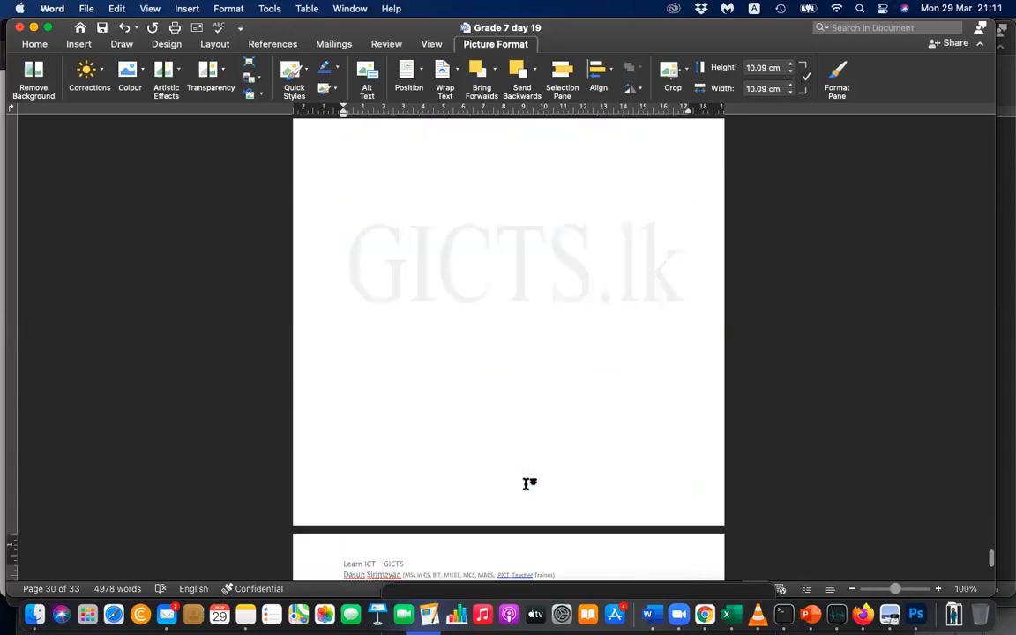
scroll(526, 487, "down", 7)
scroll(525, 486, "down", 4)
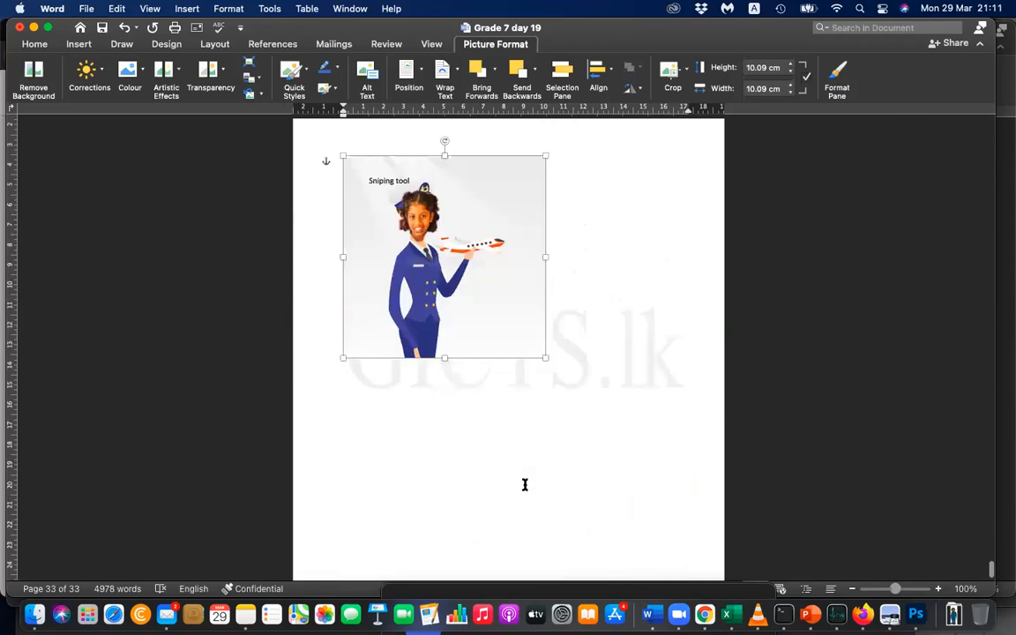
Move the pilot illustration to the page's upper-left corner and enlarge it to about 25.08 cm square.
scroll(524, 484, "up", 1)
scroll(512, 264, "up", 1)
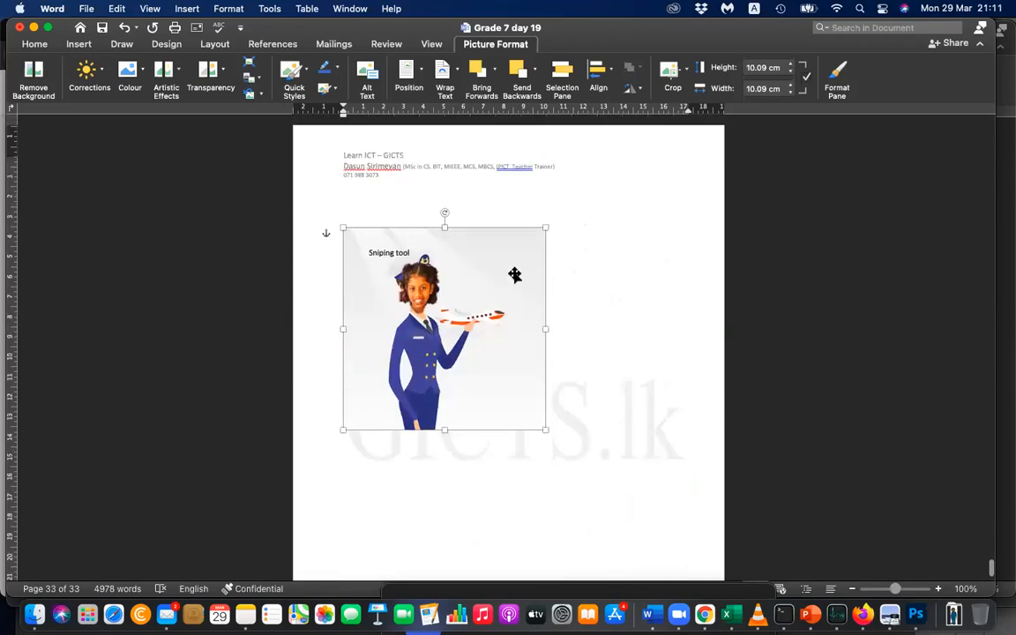
left_click_drag(512, 218, 488, 193)
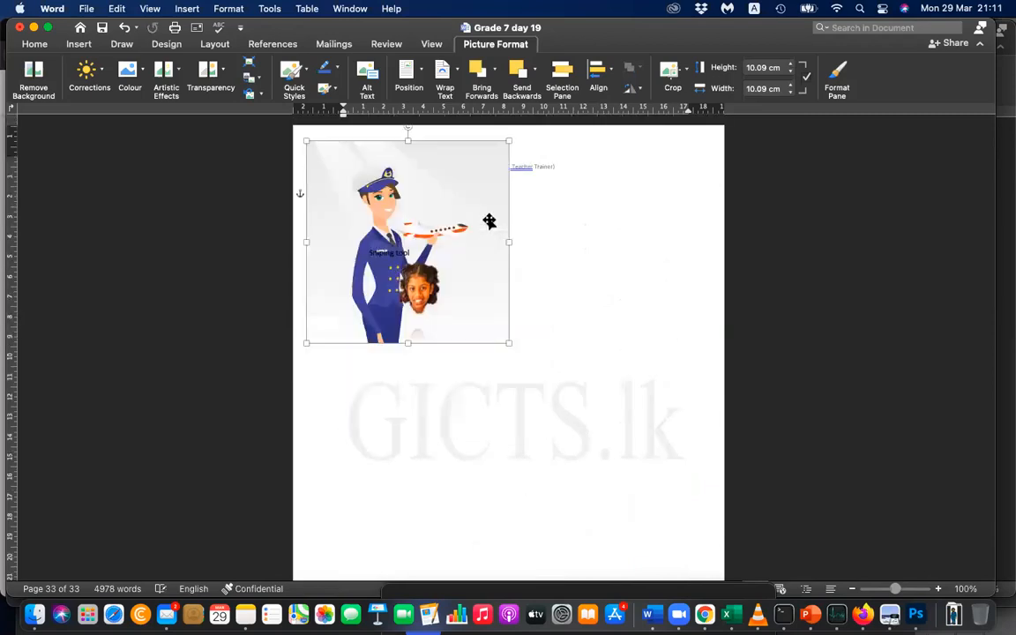
left_click_drag(507, 343, 697, 534)
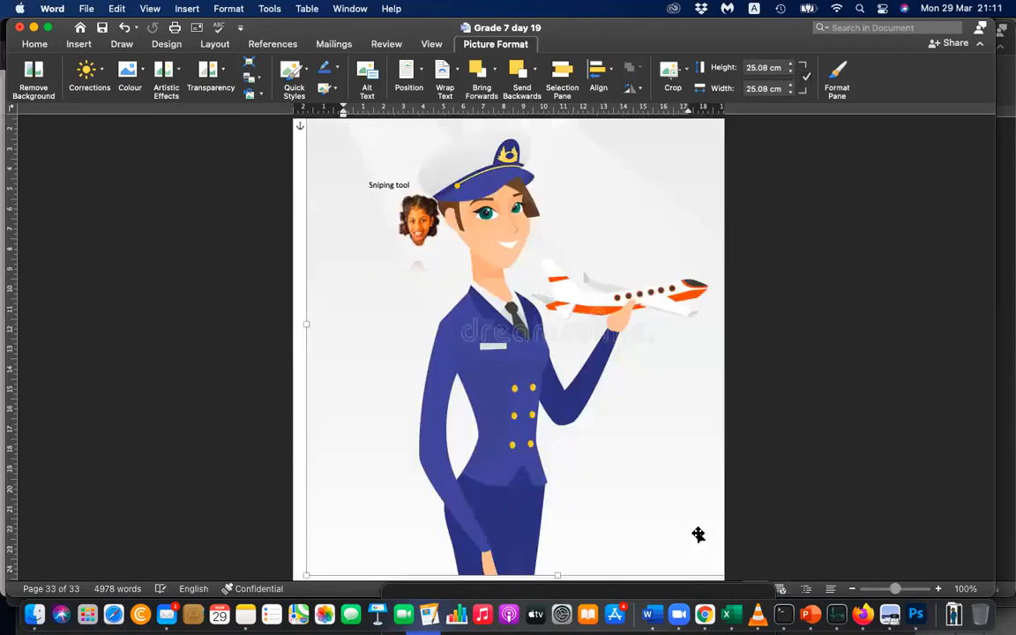
Enlarge the girl's face to about 10.63 cm high and 6.67 cm wide and place it over the pilot's head.
left_click(420, 226)
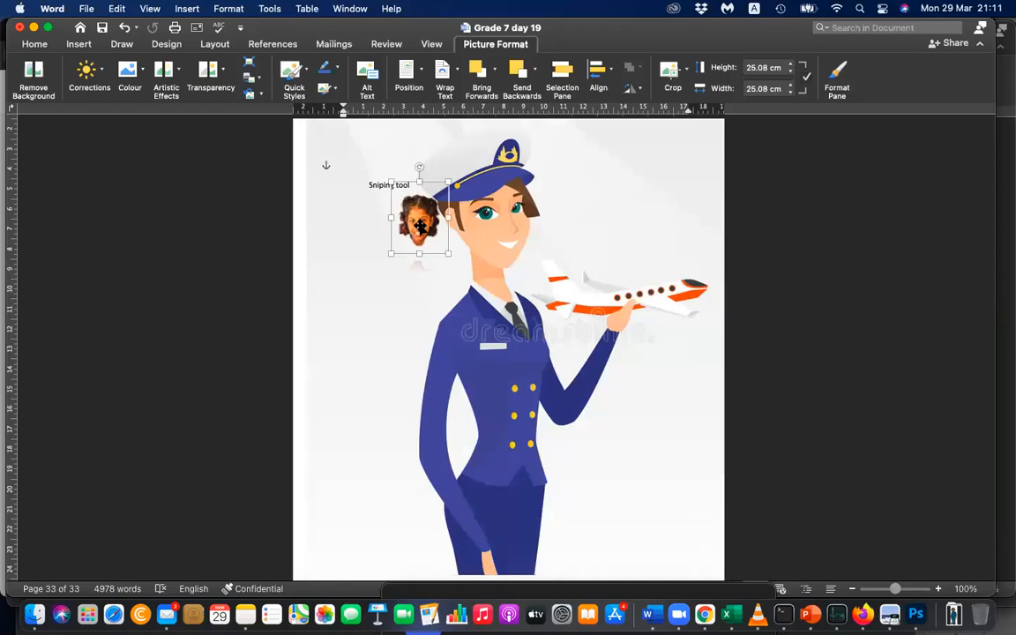
left_click_drag(446, 207, 523, 206)
left_click_drag(526, 247, 636, 340)
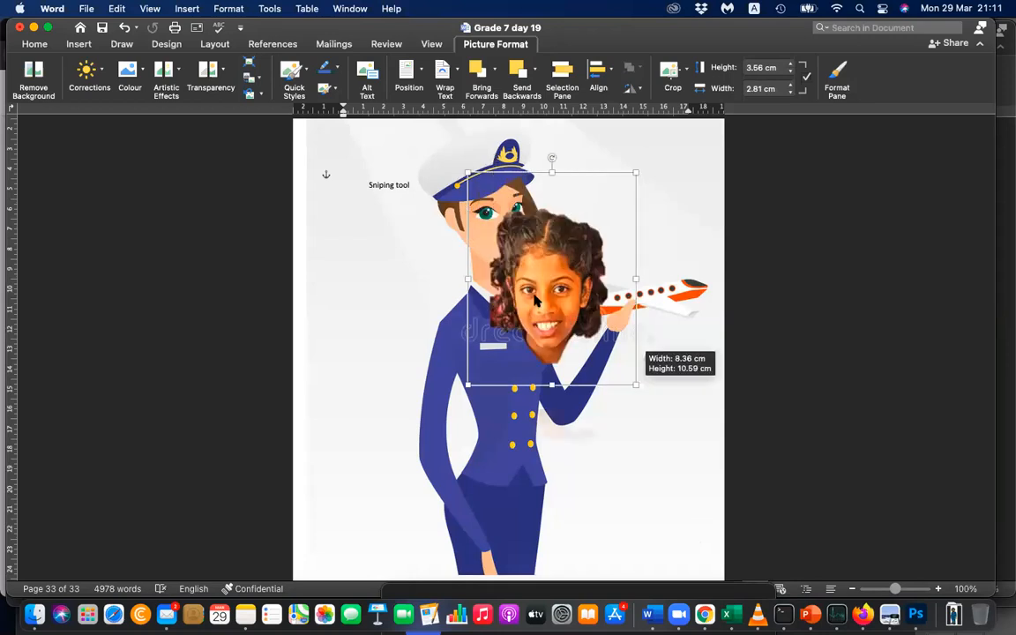
left_click_drag(520, 283, 413, 236)
left_click_drag(634, 234, 632, 235)
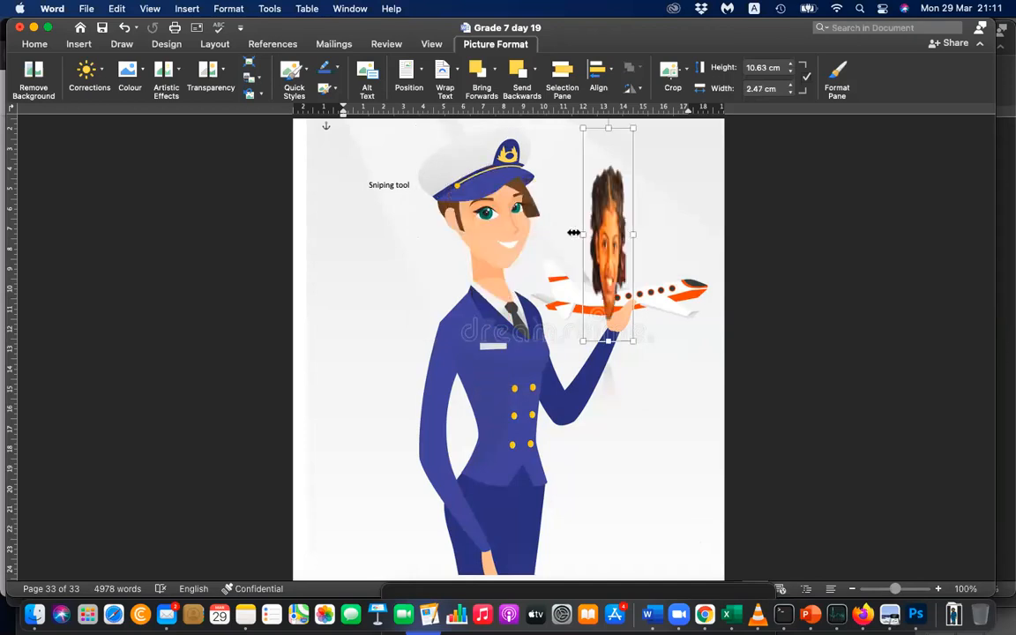
left_click_drag(499, 237, 424, 216)
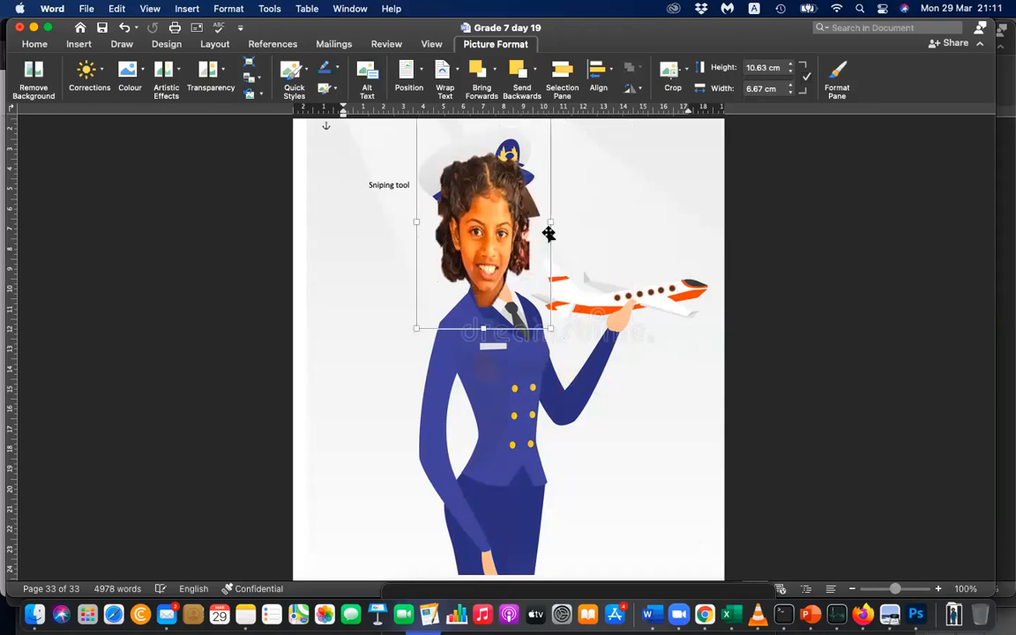
Widen the girl's face to about 7.66 cm, nudge it onto the pilot's neck and rotate it slightly counterclockwise.
left_click_drag(579, 218, 561, 217)
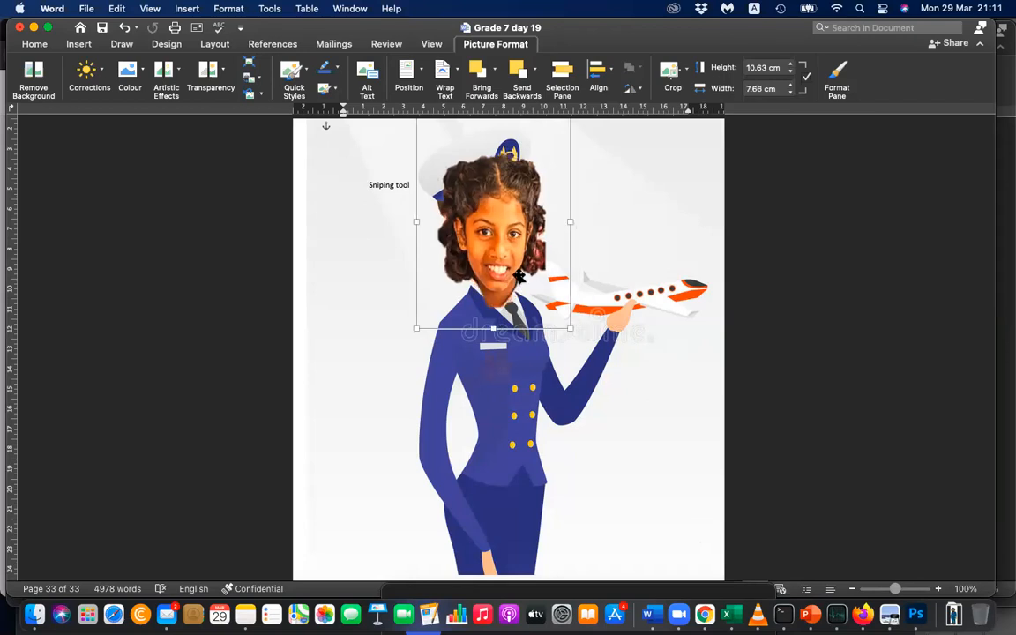
left_click_drag(525, 283, 530, 283)
scroll(653, 279, "up", 2)
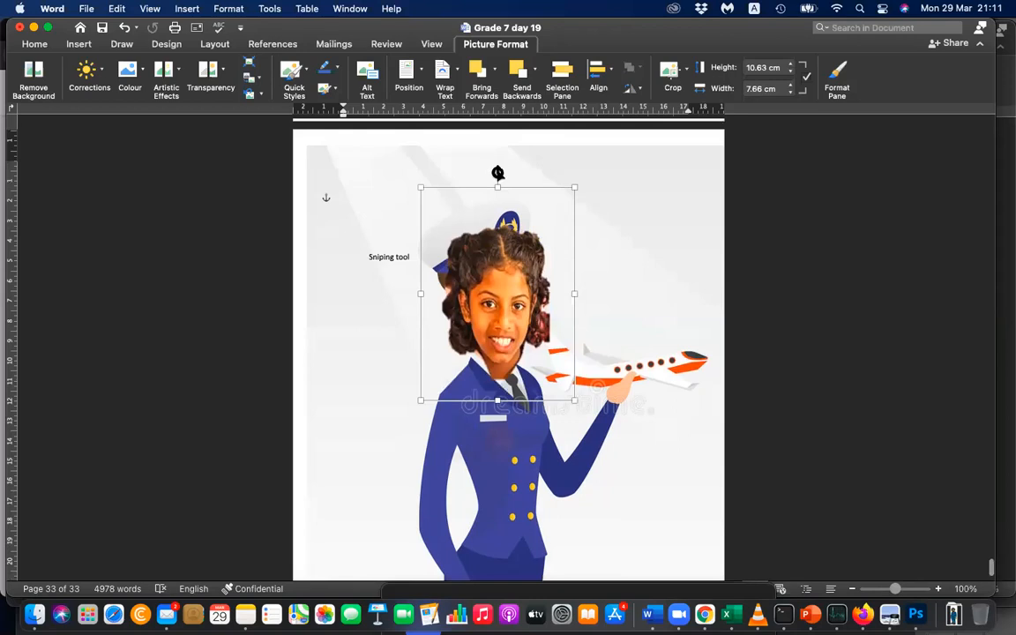
left_click_drag(497, 173, 487, 174)
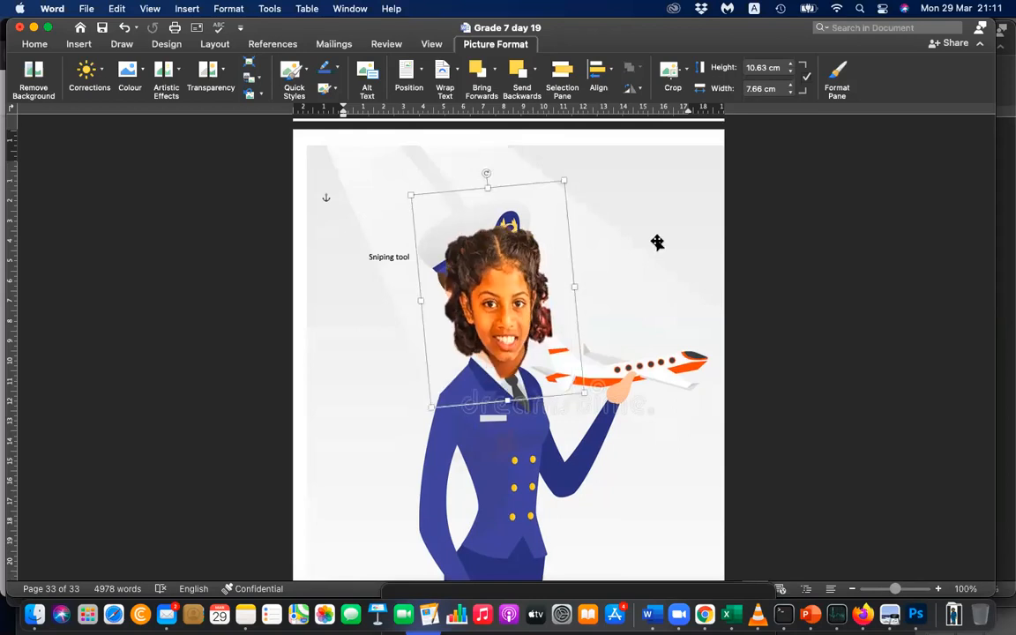
left_click(657, 243)
View the document at 78% zoom and compare the whole pilot page with the Time magazine cover.
scroll(657, 242, "down", 2)
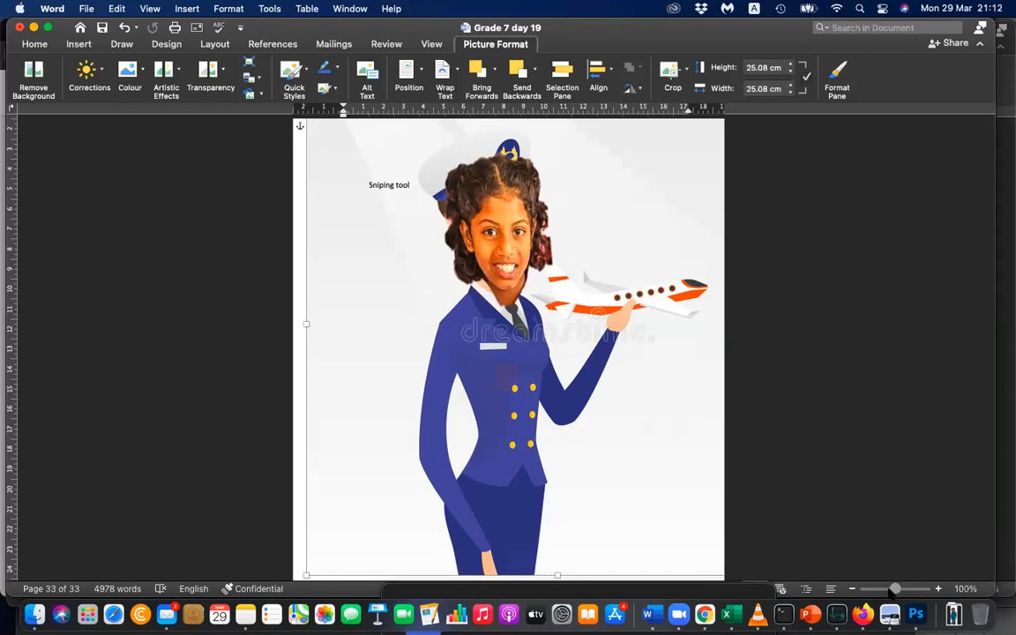
left_click_drag(891, 591, 885, 591)
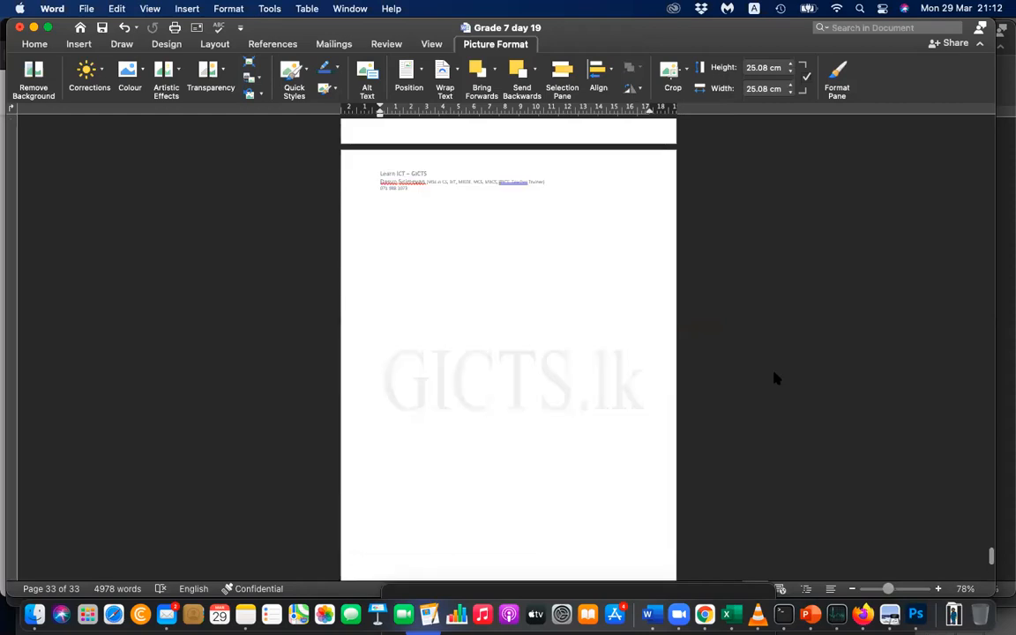
scroll(774, 374, "up", 3)
scroll(774, 374, "up", 5)
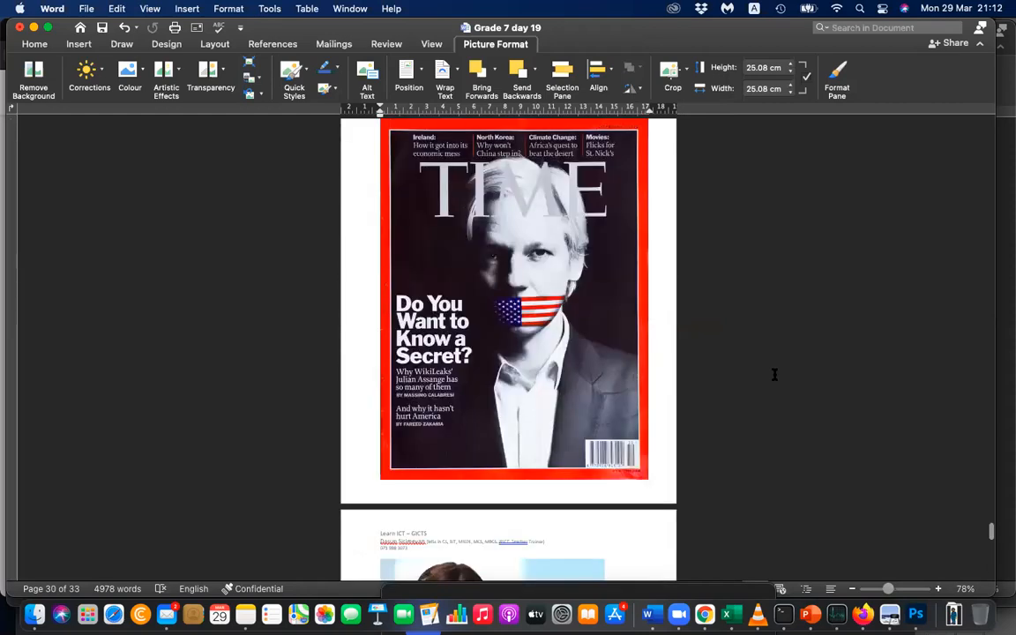
scroll(786, 330, "down", 7)
scroll(786, 331, "down", 12)
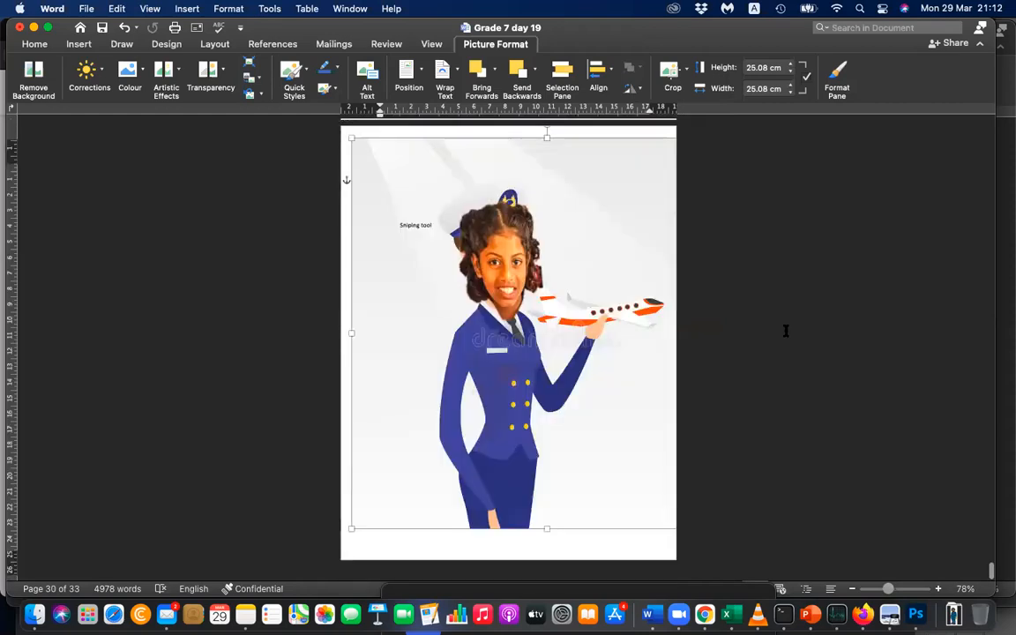
key("super+Tab")
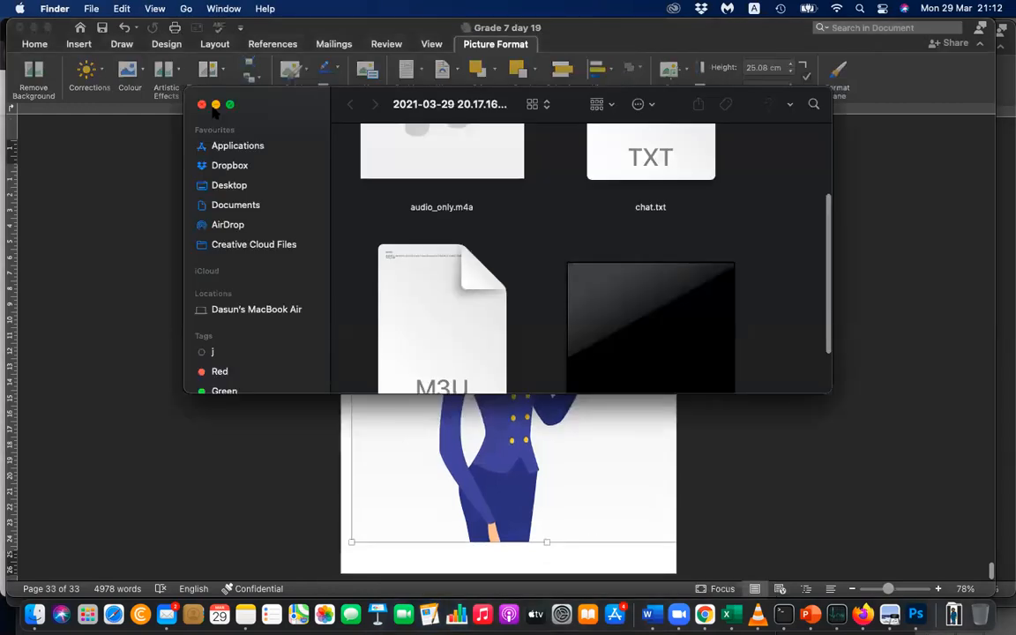
key("super+w")
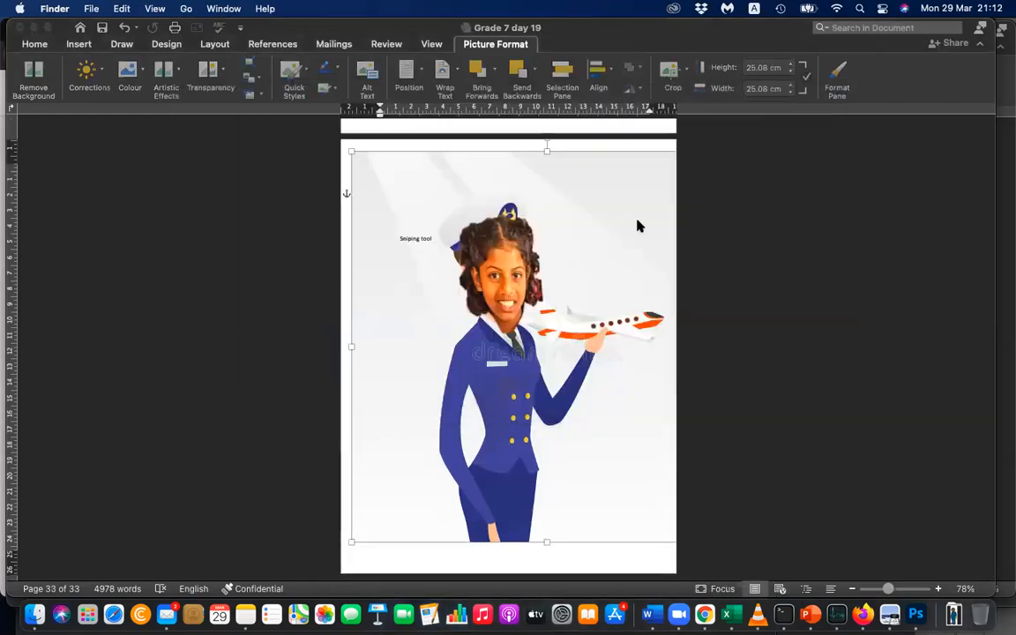
left_click(617, 290)
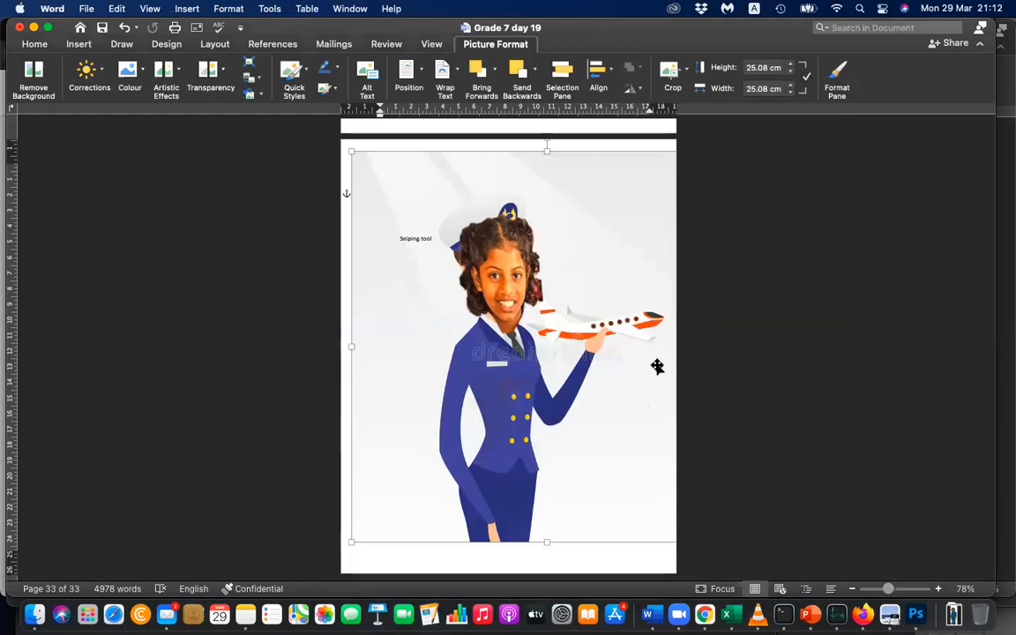
Draw a narrow vertical rectangle about 27.71 cm high and 0.99 cm wide along the pilot page's left edge.
left_click(772, 271)
left_click(410, 182)
left_click(79, 44)
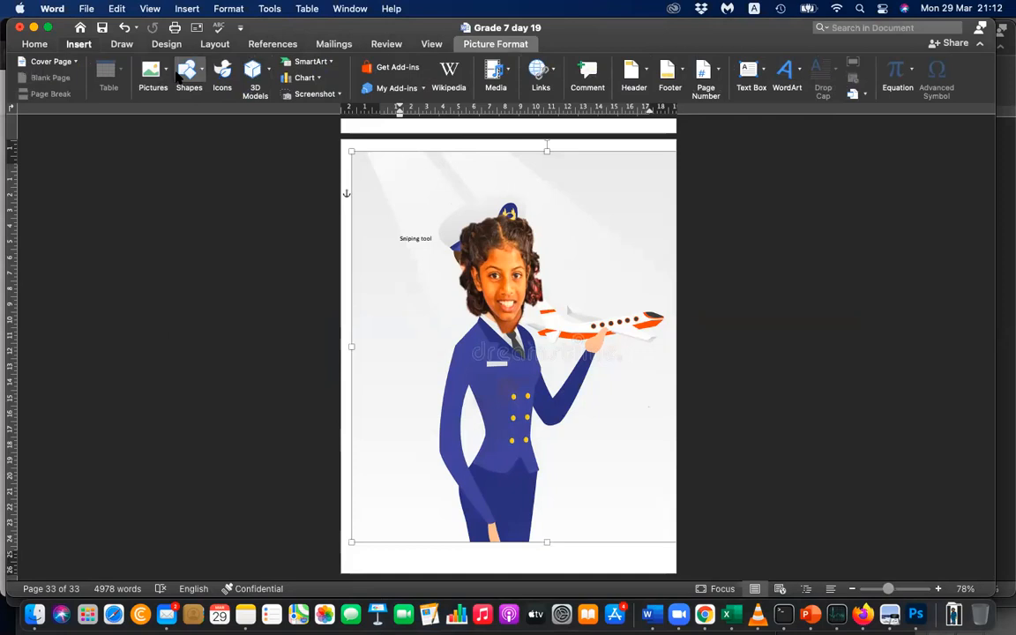
left_click(186, 75)
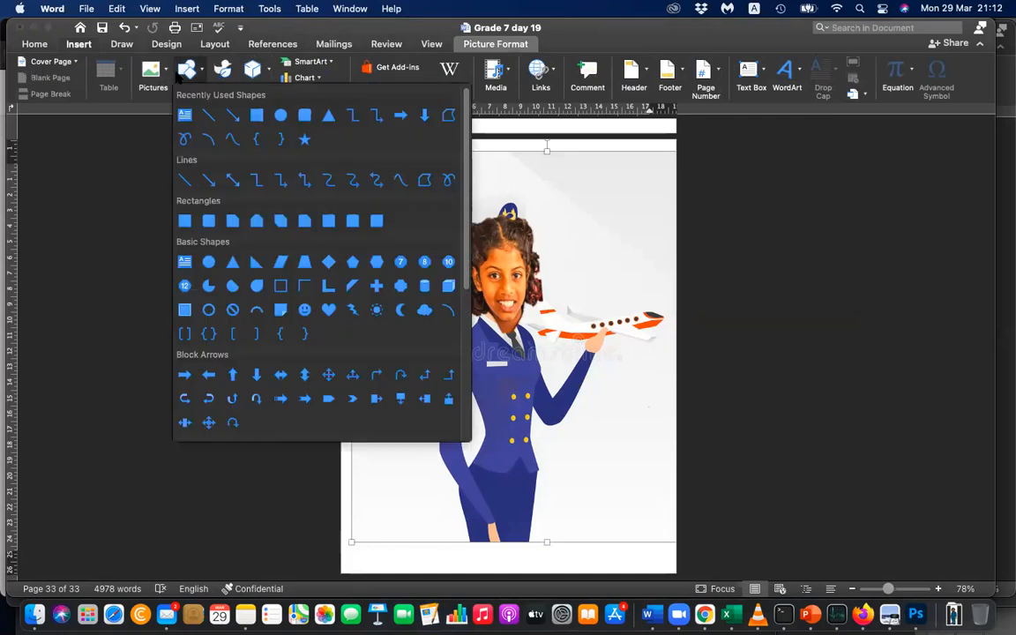
left_click(185, 220)
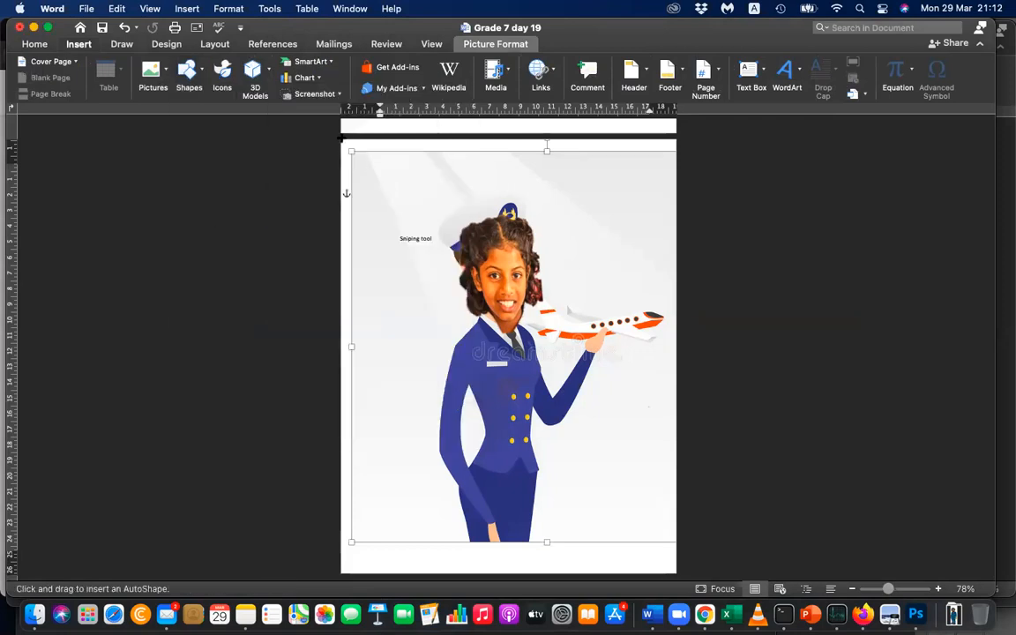
left_click_drag(342, 139, 356, 569)
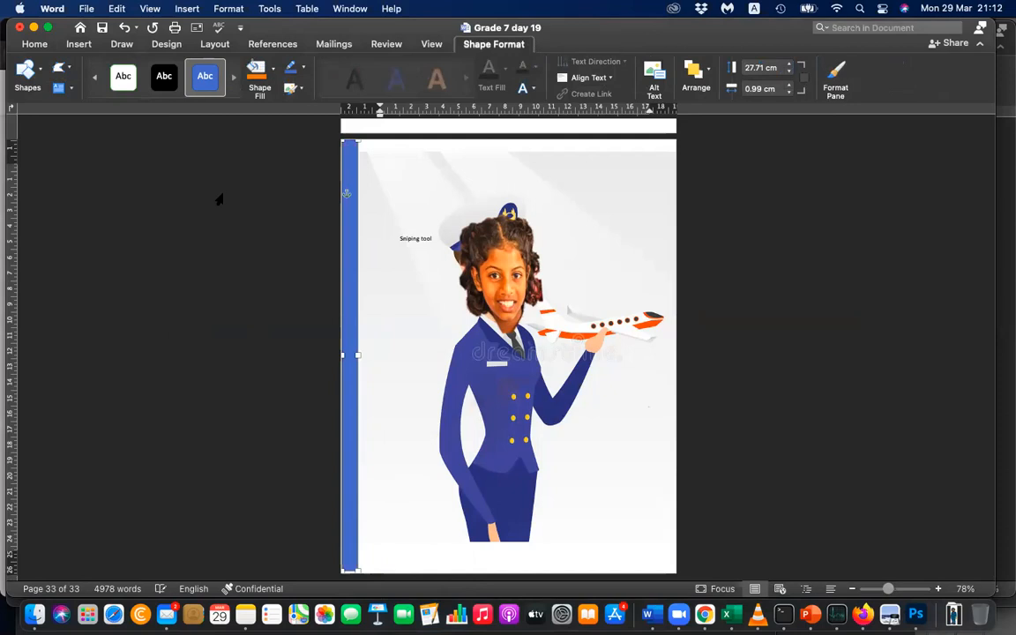
Fill the vertical rectangle on the page's left edge with the standard dark red colour.
left_click(265, 81)
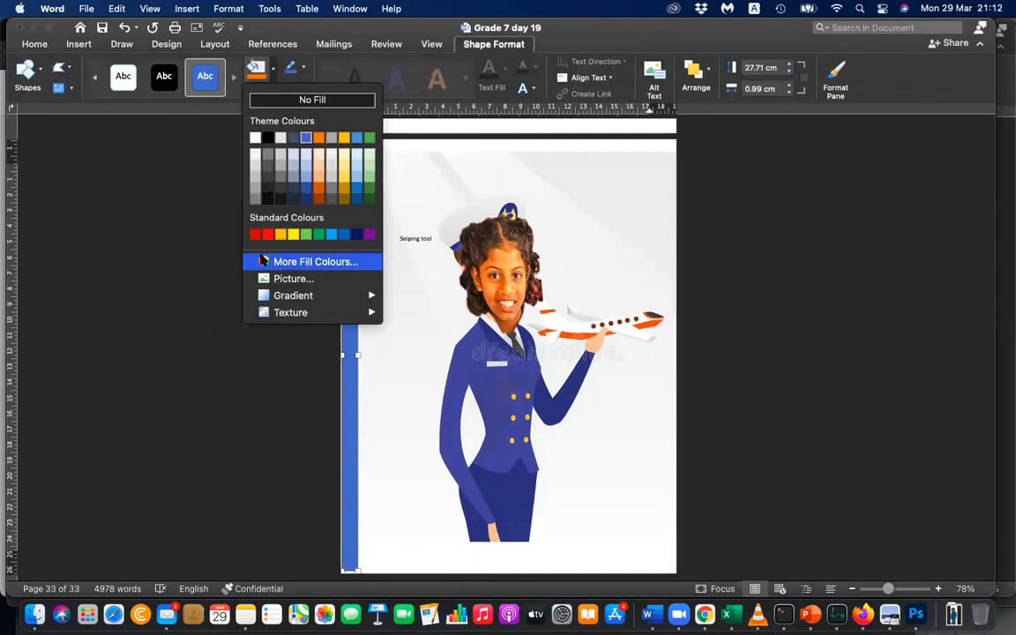
left_click(261, 234)
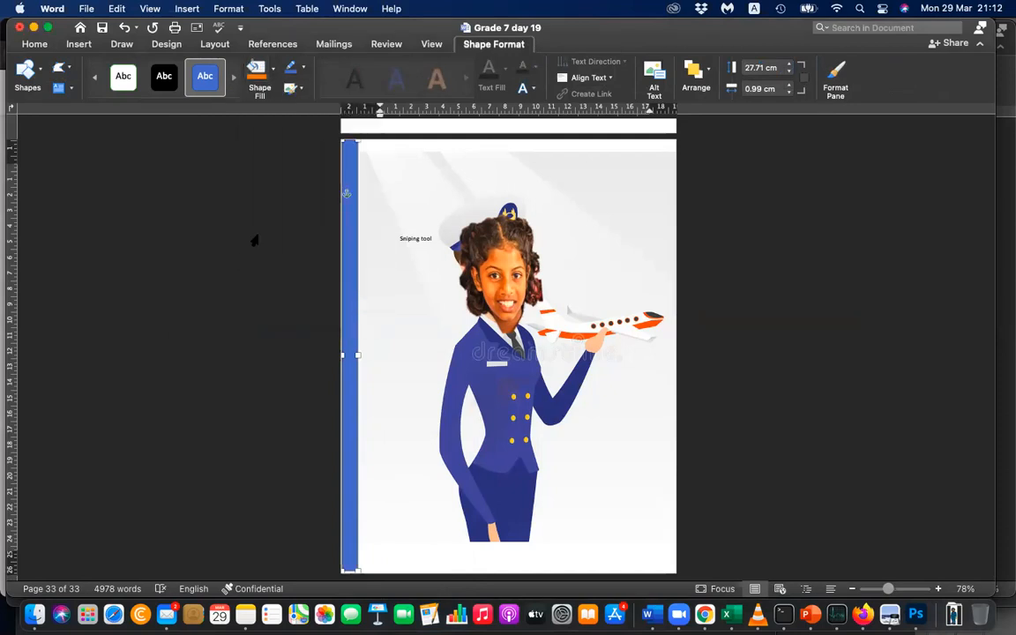
left_click(706, 313)
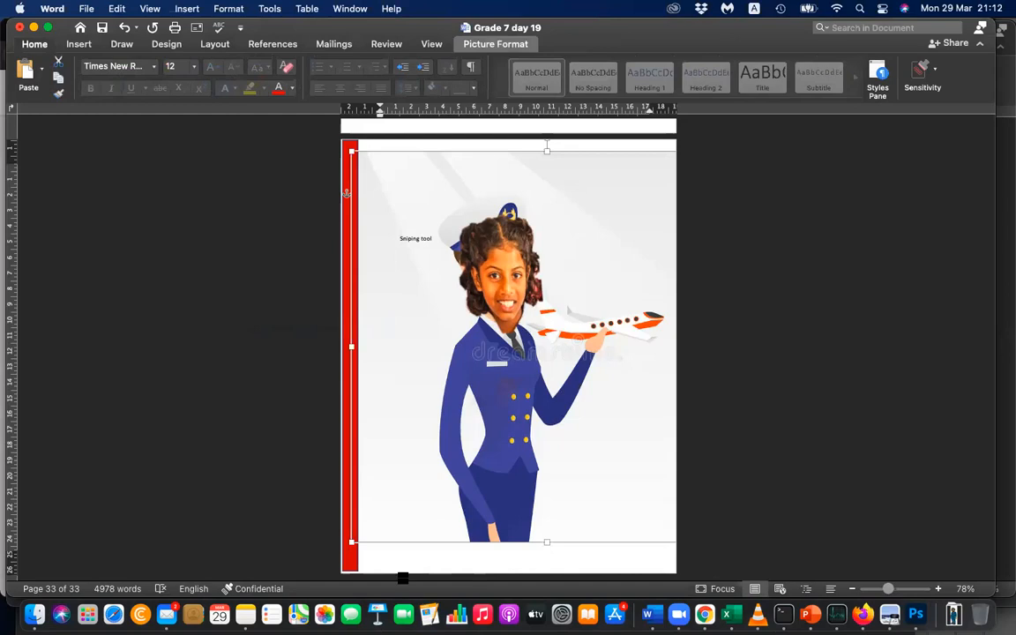
Duplicate the red vertical strip and place the copy along the pilot page's right edge, extending down to the bottom.
left_click(352, 557)
key("super+c")
key("super+v")
left_click_drag(387, 449, 672, 423)
left_click_drag(670, 471, 671, 499)
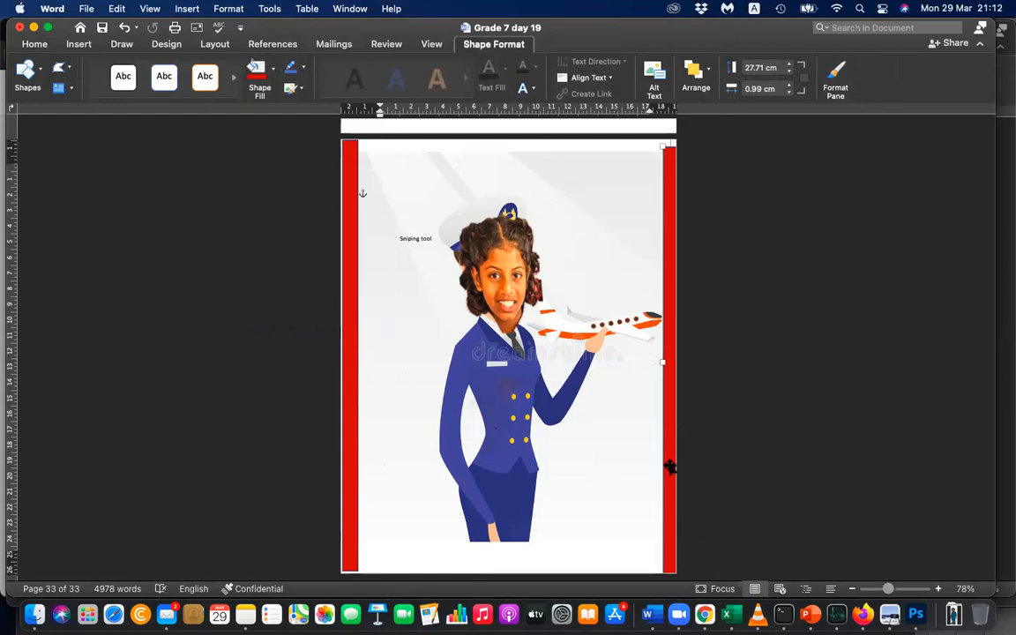
left_click(779, 444)
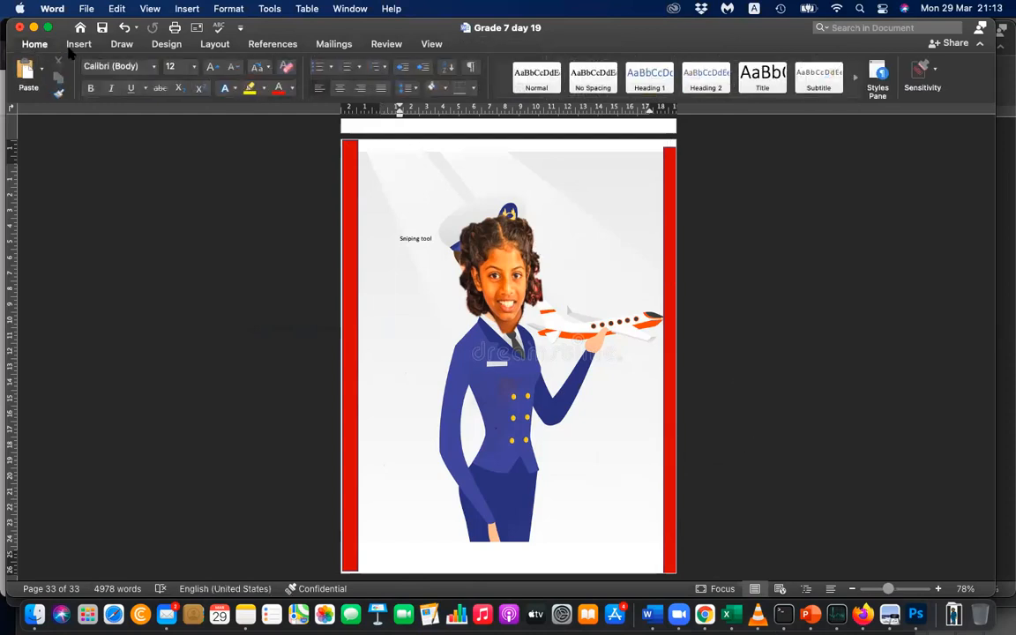
Draw a horizontal rectangle about 1.04 cm high and 21.64 cm wide along the pilot page's top edge and fill it with the same red.
left_click(79, 44)
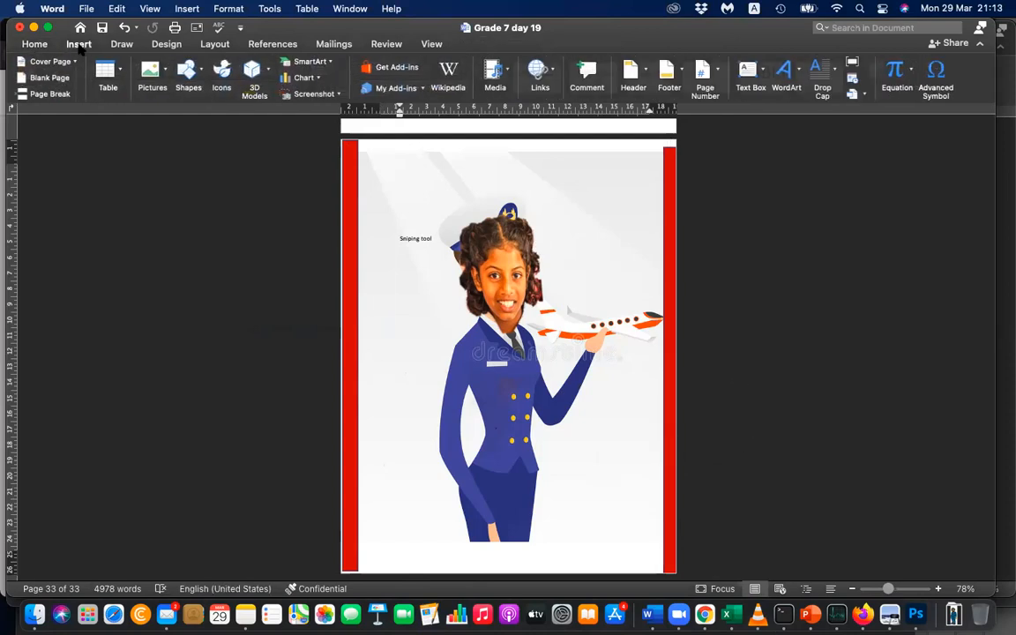
left_click(187, 77)
left_click(256, 111)
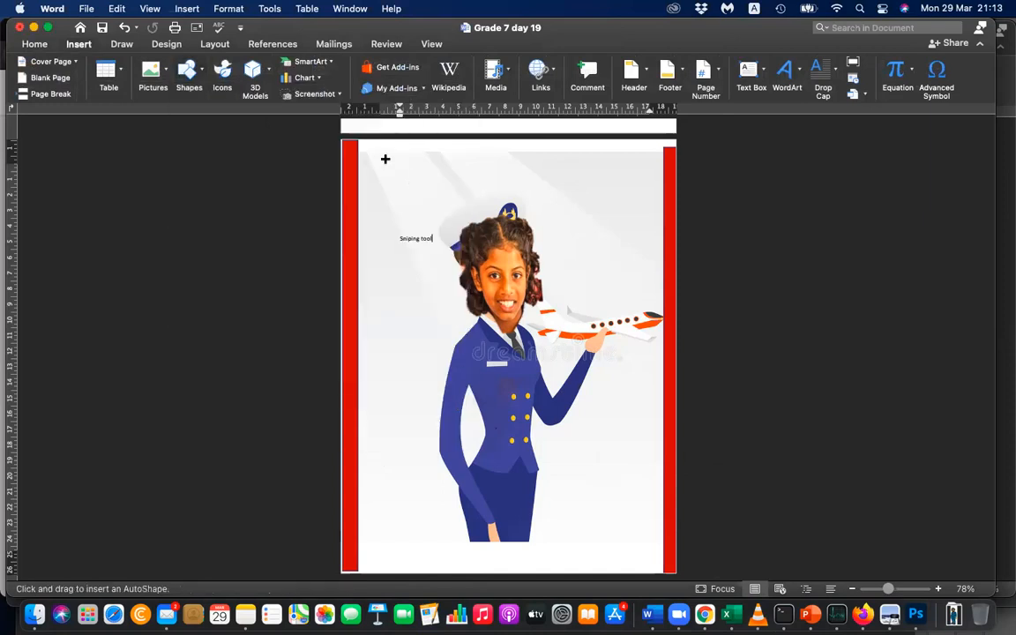
left_click_drag(344, 139, 675, 154)
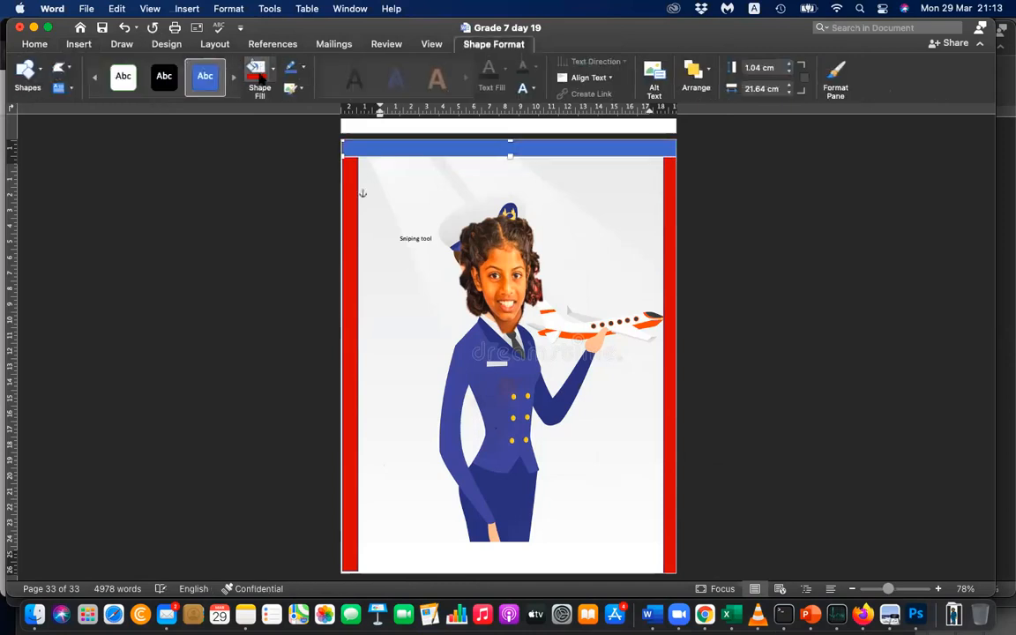
left_click(257, 75)
left_click(716, 315)
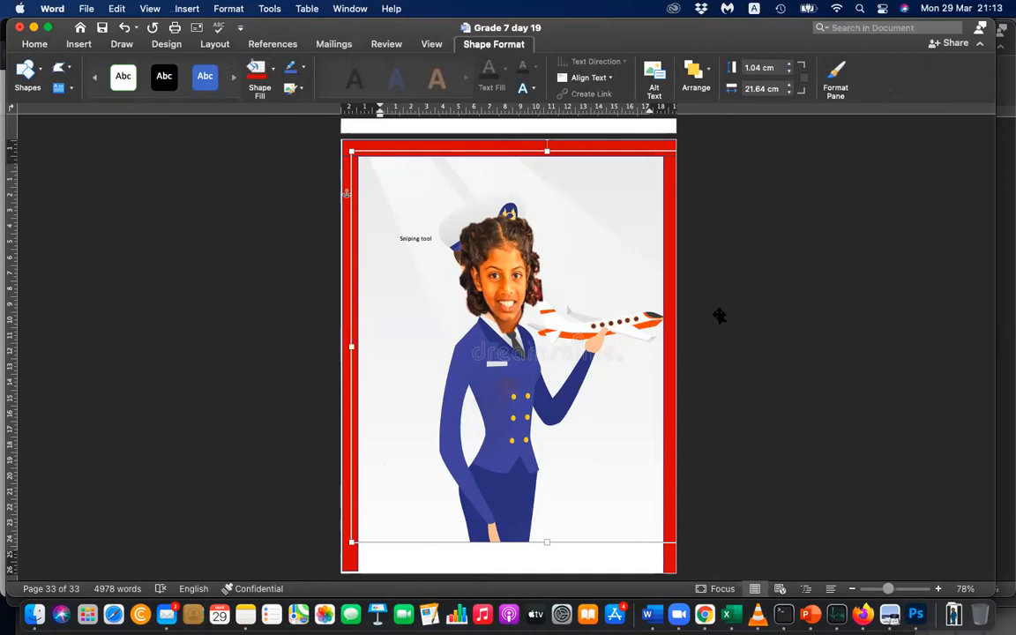
Duplicate the red top bar and place the copy along the pilot page's bottom edge to close the border.
scroll(767, 351, "up", 15)
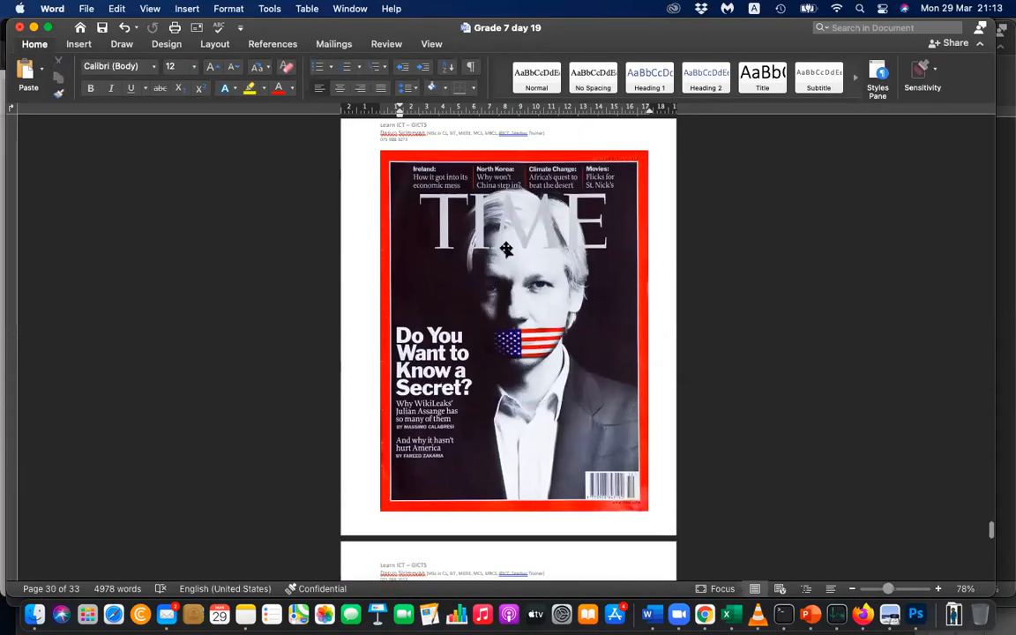
scroll(529, 357, "down", 5)
scroll(556, 372, "down", 20)
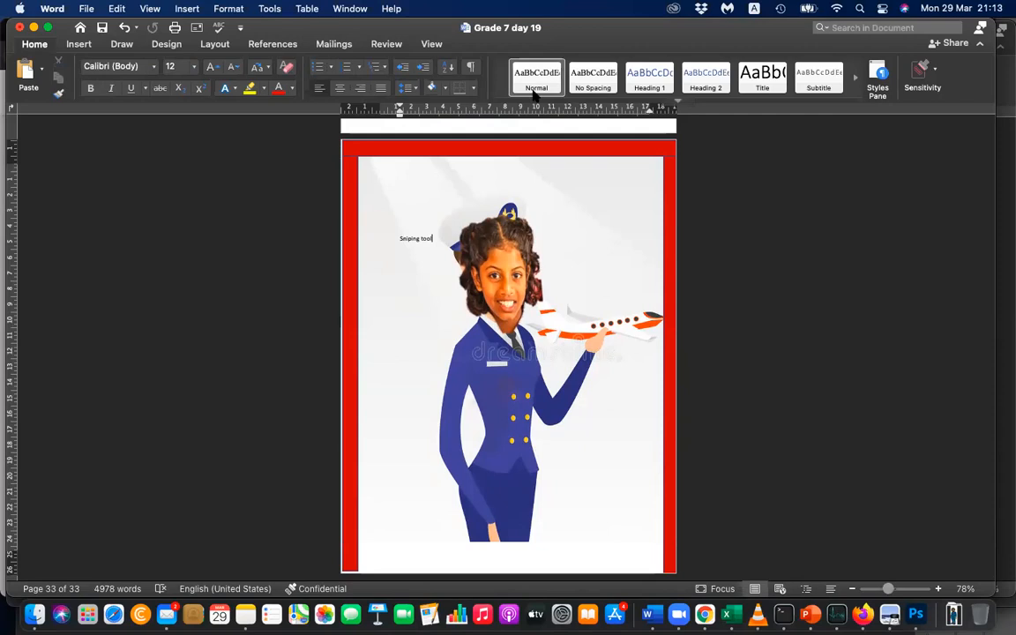
left_click(551, 148)
left_click_drag(551, 148, 575, 563)
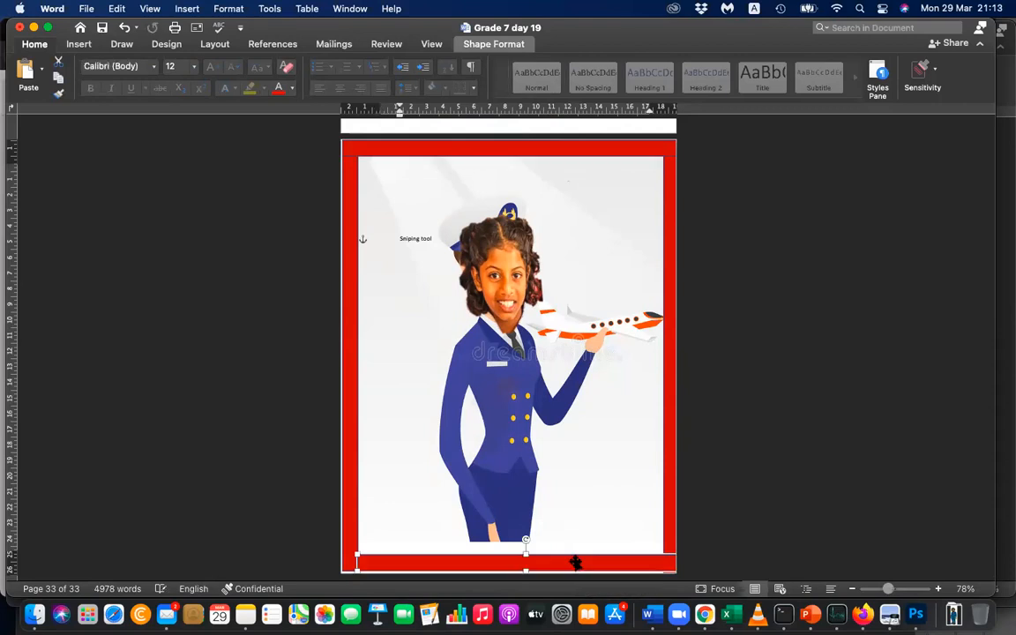
left_click(800, 483)
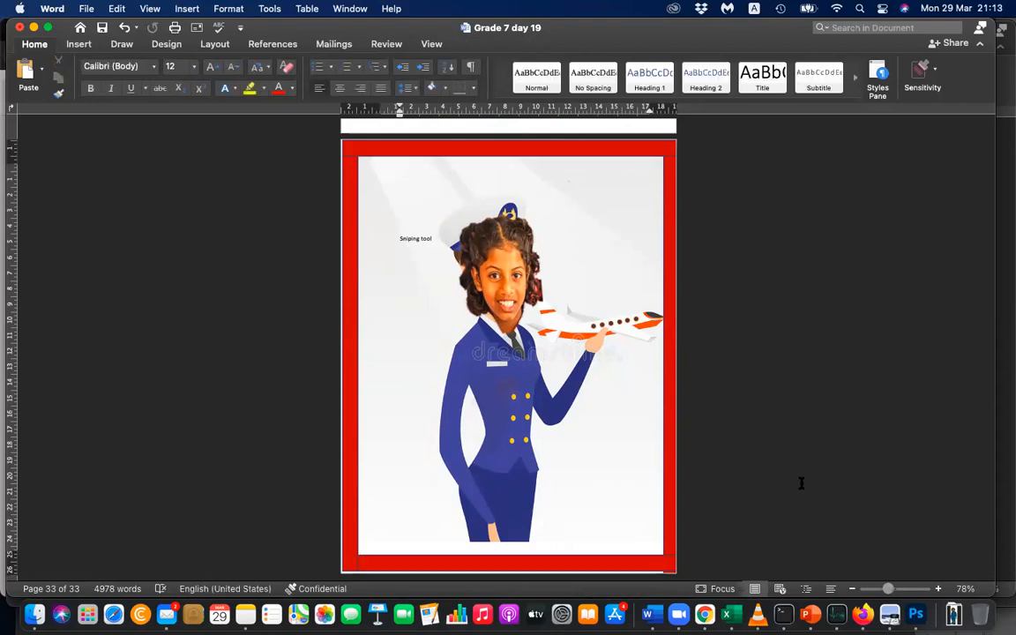
Draw a text box about 5.44 cm high and 15.29 cm wide across the top of the pilot cover and enter TIME.
scroll(768, 324, "up", 20)
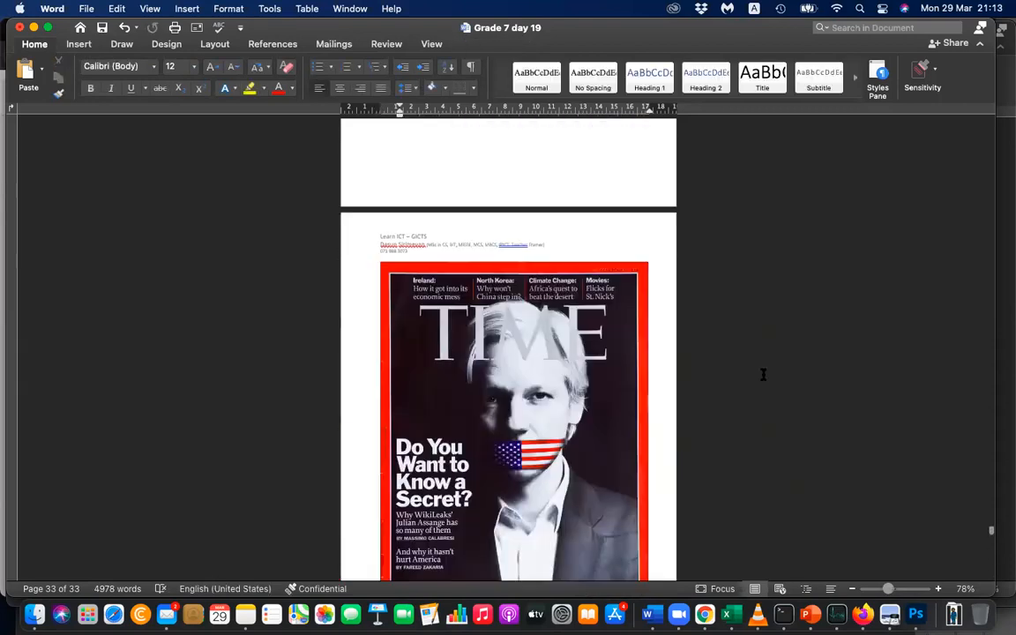
scroll(763, 375, "down", 3)
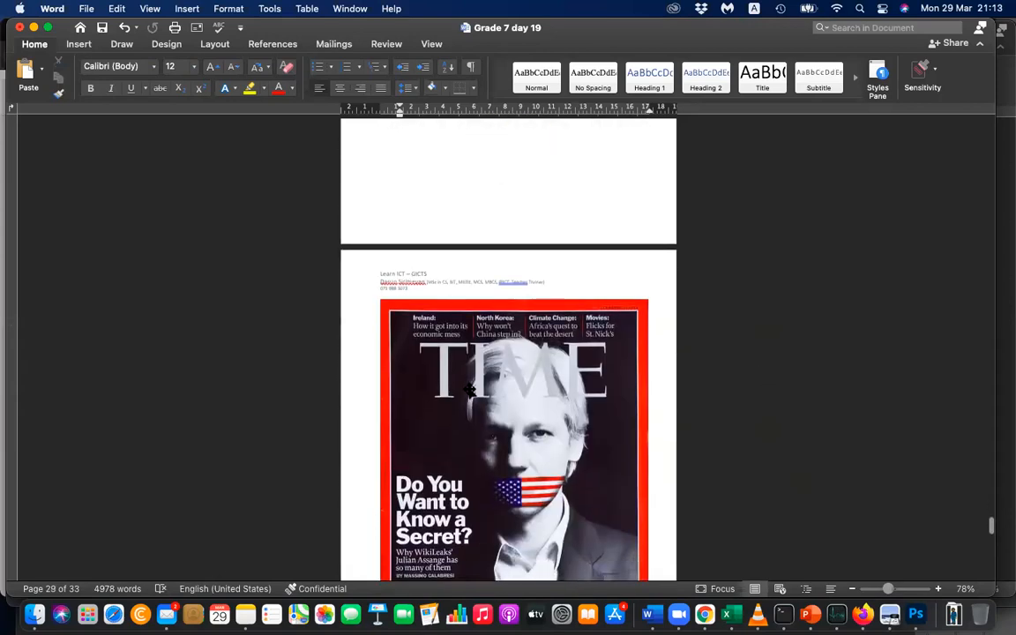
scroll(642, 386, "down", 10)
scroll(642, 389, "down", 20)
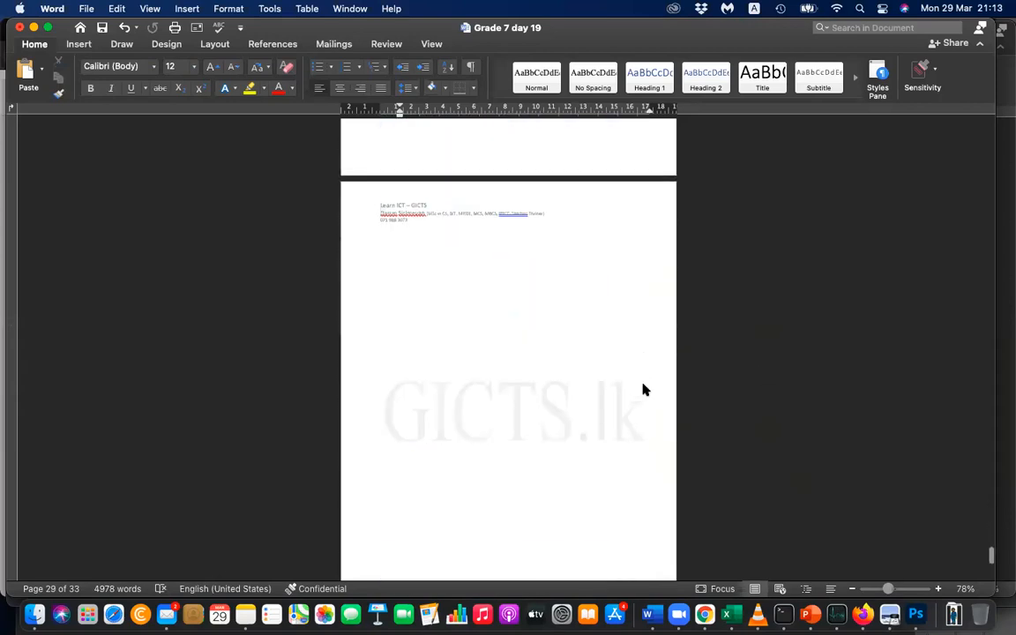
scroll(643, 388, "up", 3)
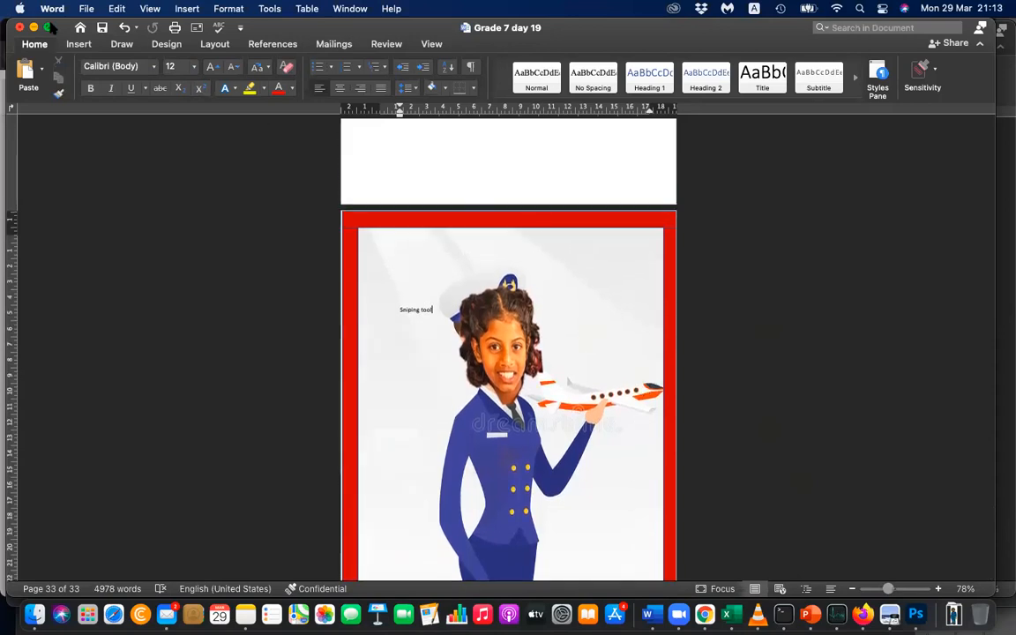
left_click(74, 44)
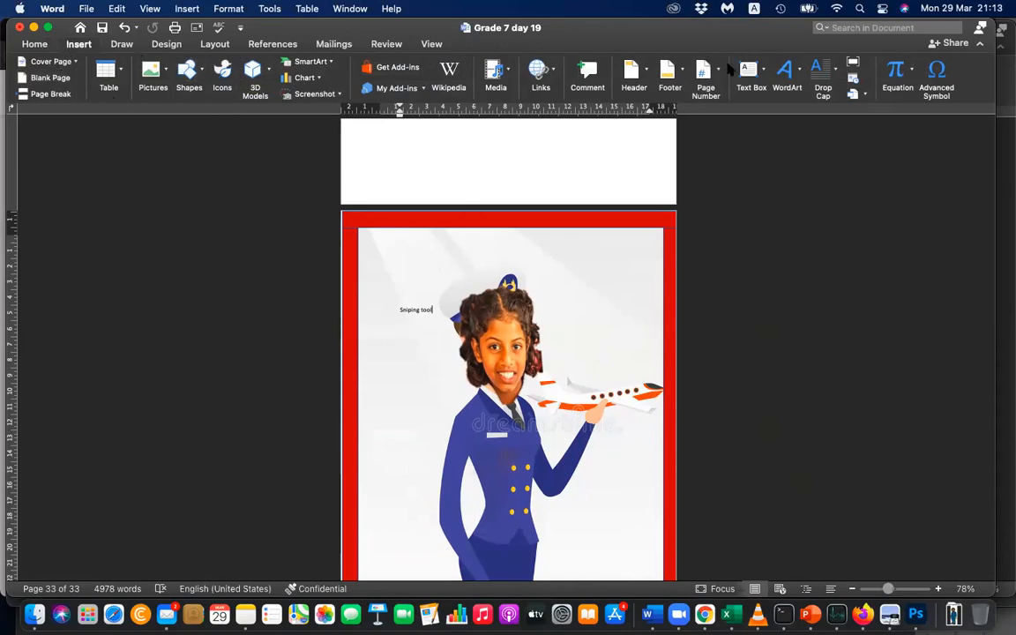
left_click(760, 78)
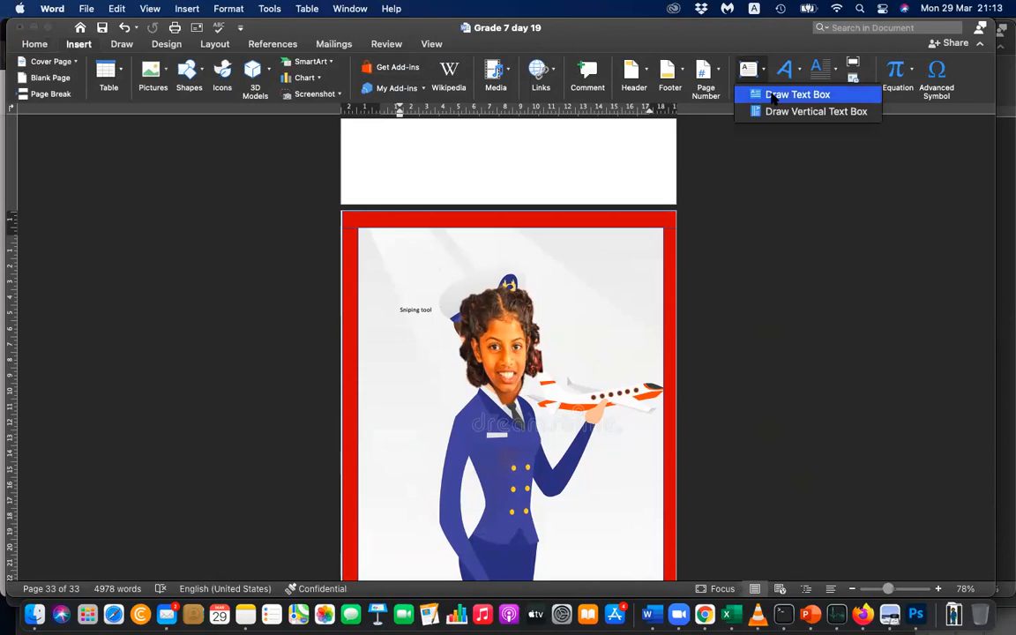
left_click(772, 95)
left_click_drag(397, 245, 635, 326)
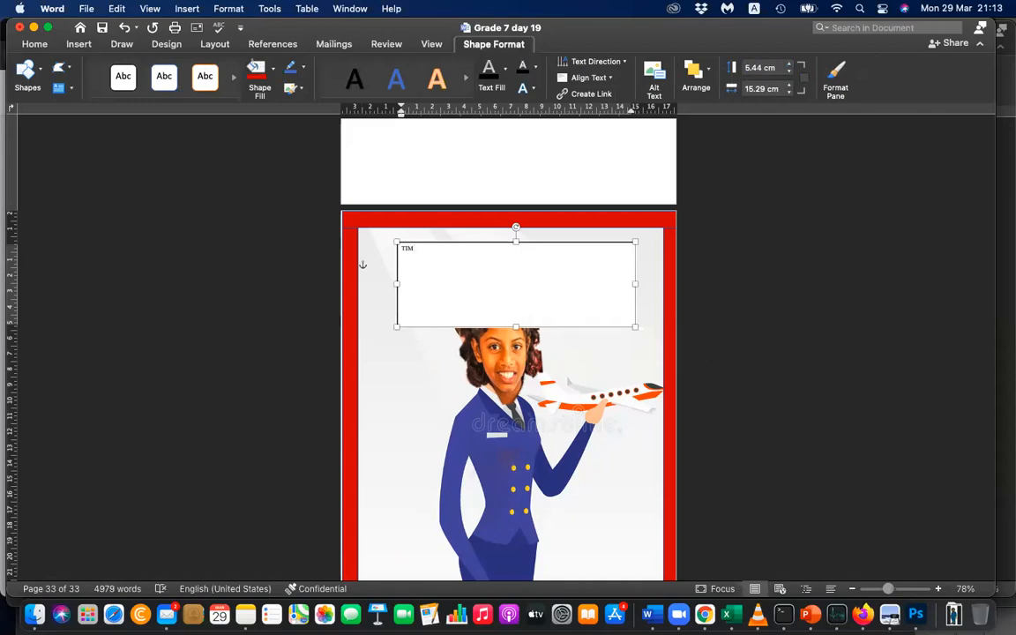
Enlarge the TIME title in the text box to a font size of 140.
left_click_drag(440, 251, 386, 250)
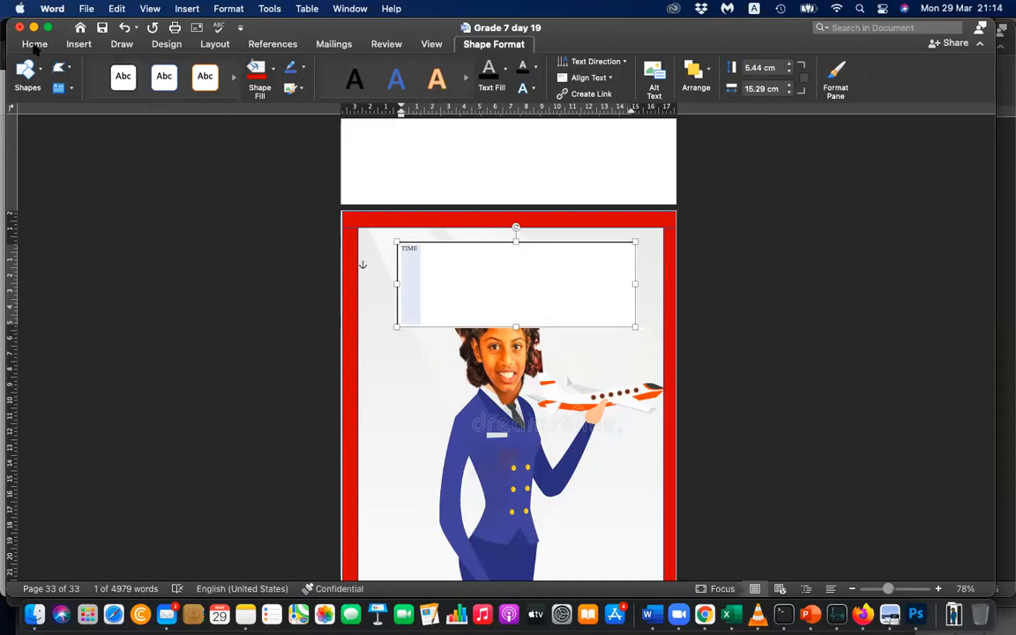
left_click(34, 44)
left_click(218, 66)
left_click(218, 66)
left_click(217, 66)
left_click(218, 66)
left_click(218, 66)
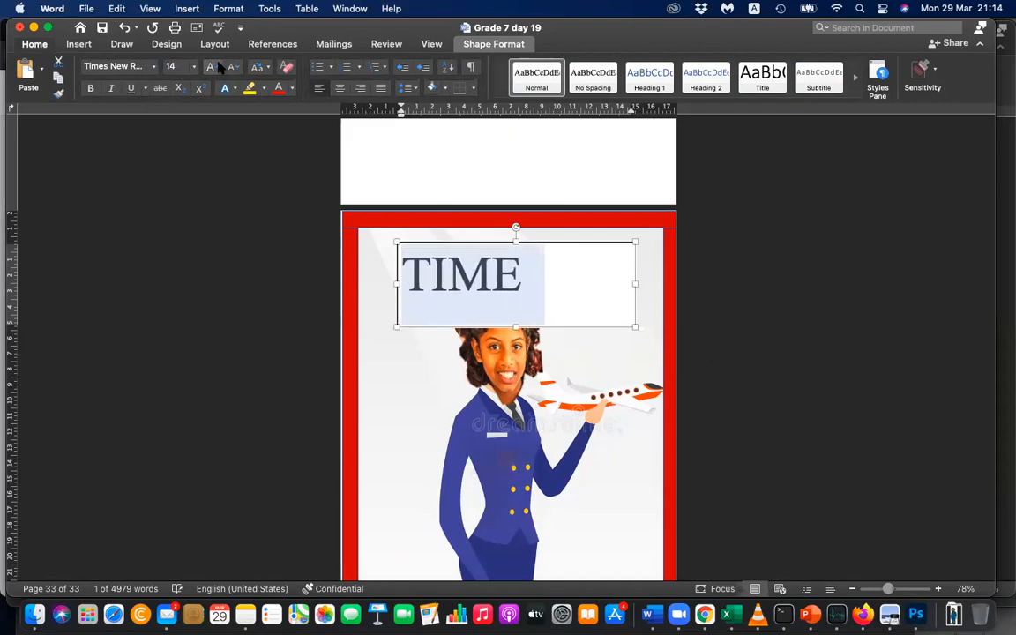
left_click(218, 66)
left_click(218, 66)
left_click(218, 66)
left_click(218, 66)
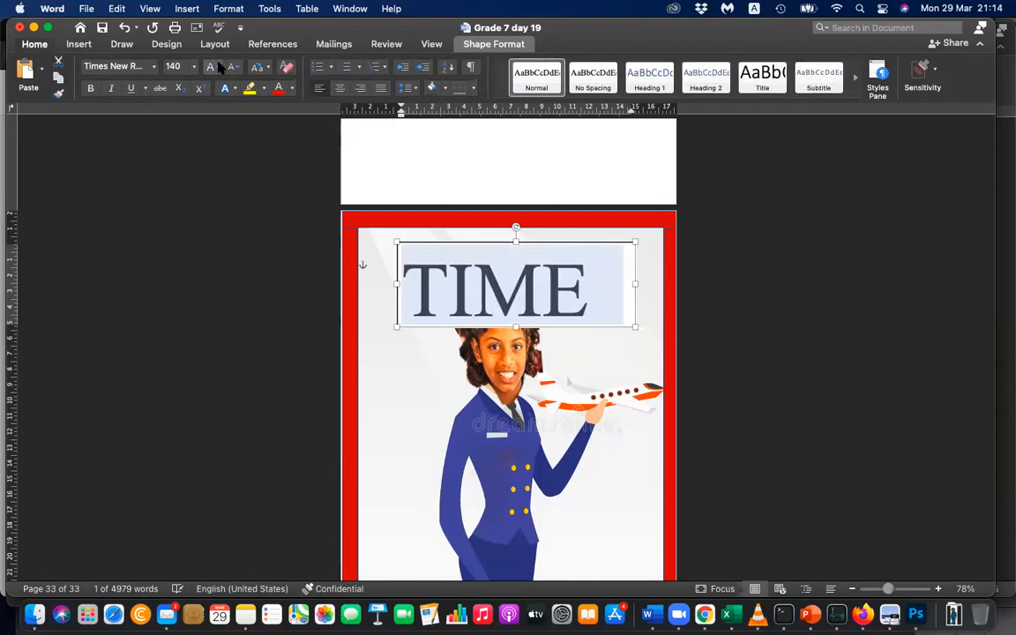
left_click(504, 241)
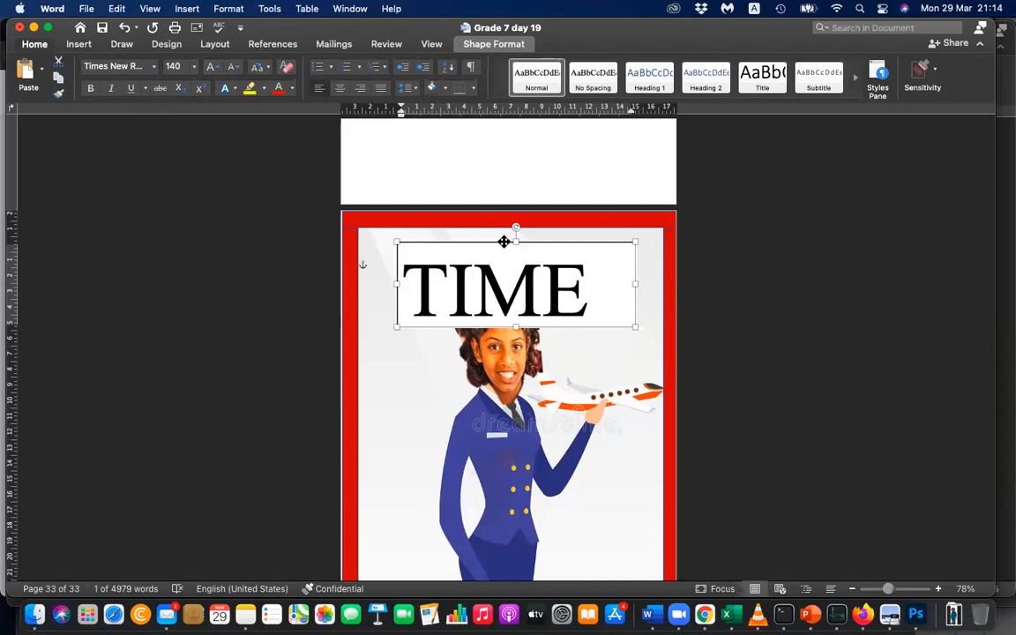
left_click(851, 366)
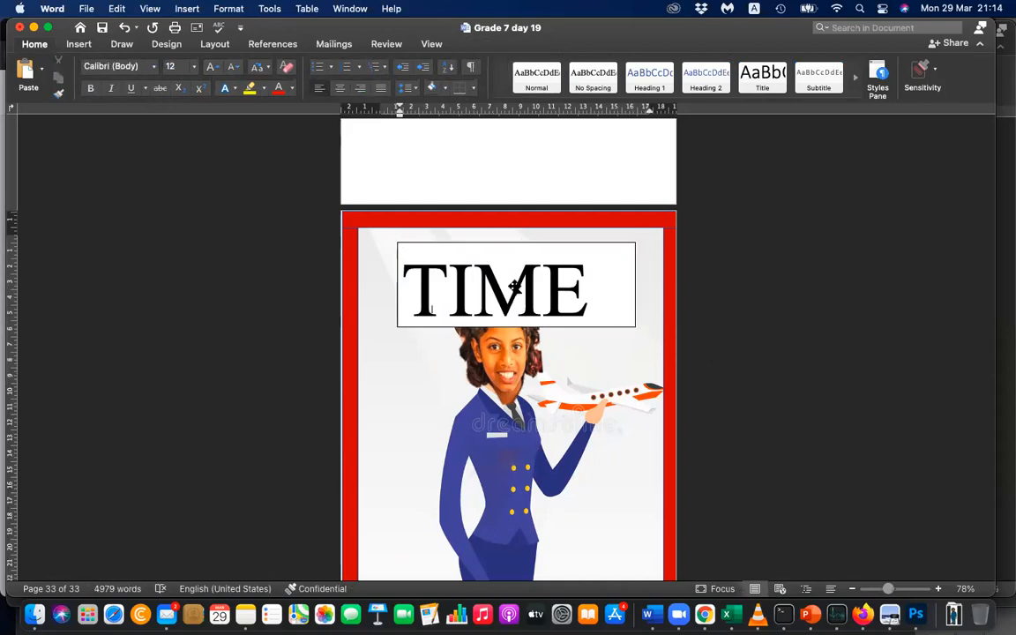
Remove the TIME text box's fill and outline, and move the box slightly right over the pilot's head.
left_click(599, 243)
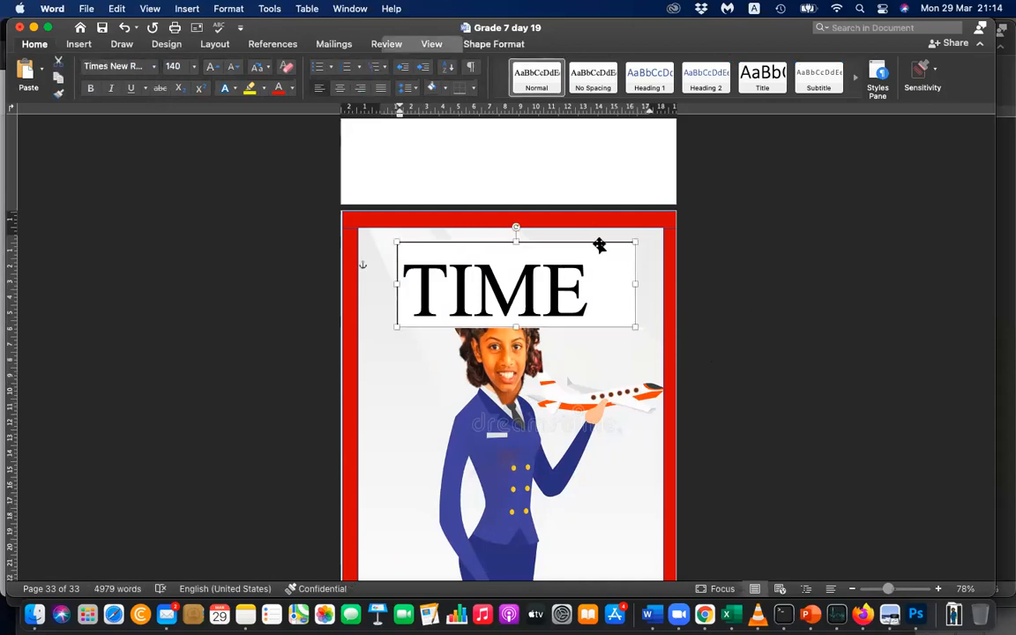
left_click(494, 44)
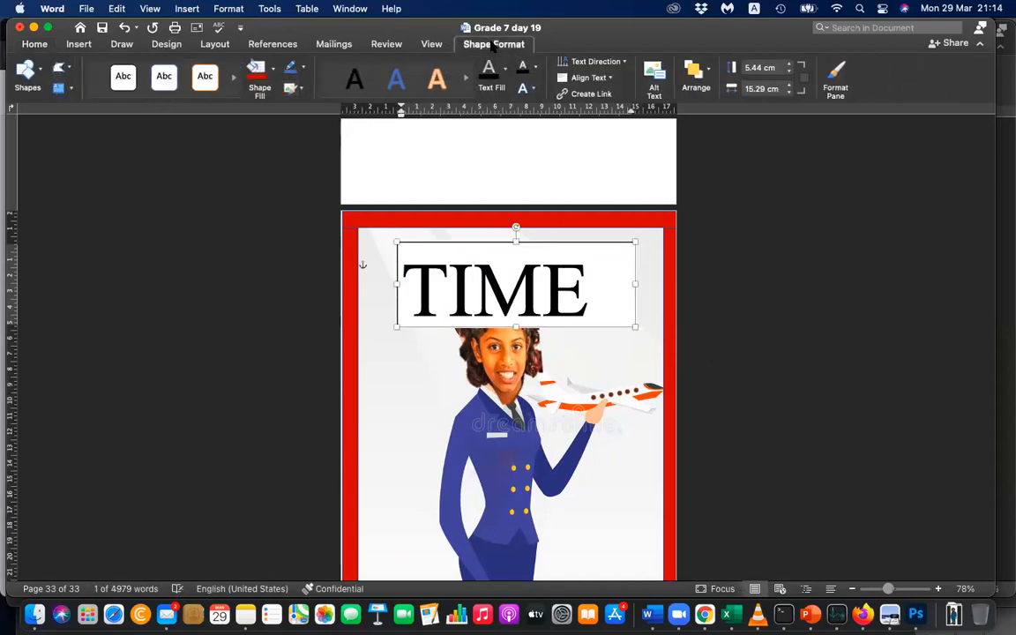
left_click(274, 79)
left_click(283, 100)
left_click(294, 67)
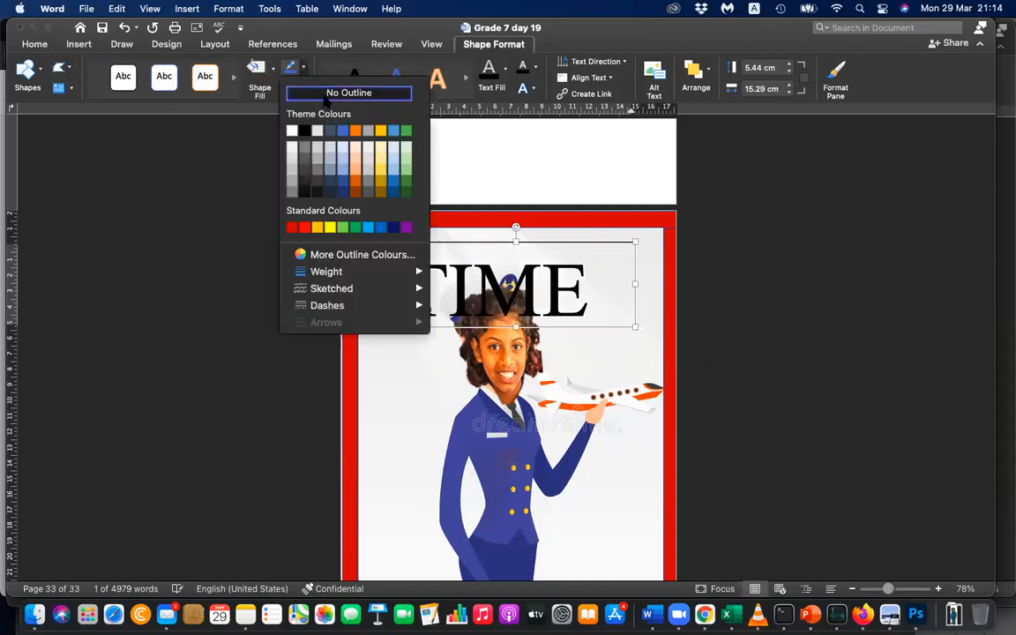
left_click(324, 94)
left_click_drag(597, 241, 615, 240)
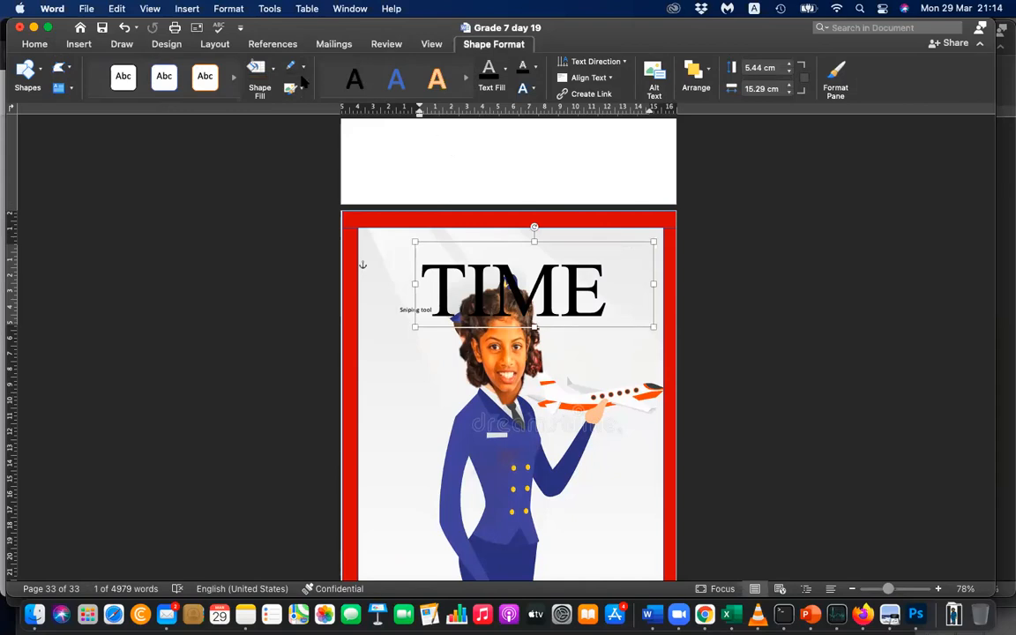
Colour the TIME title dark grey.
left_click(35, 44)
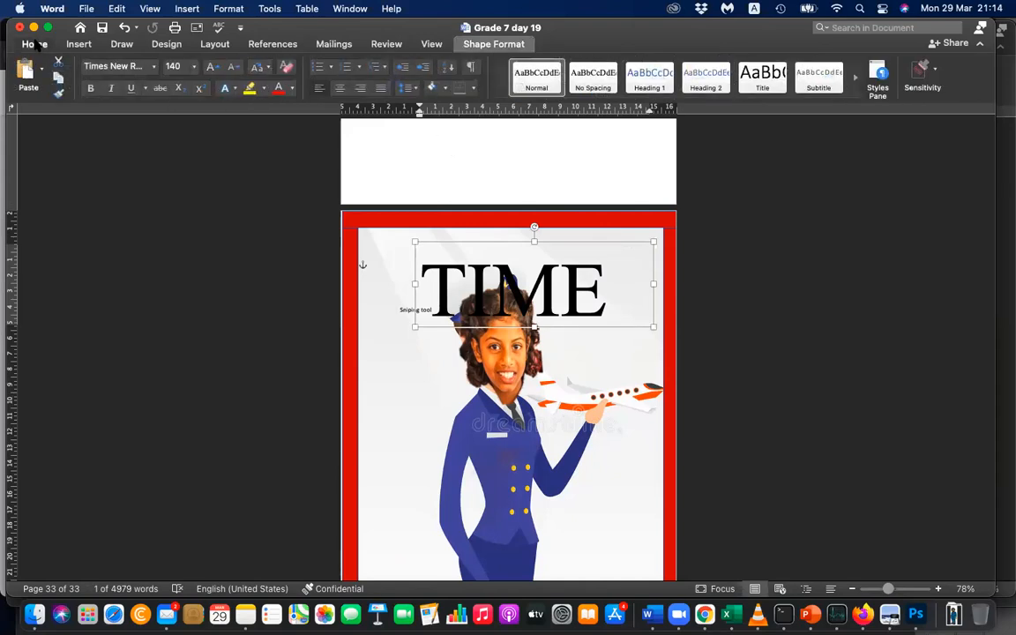
left_click(292, 88)
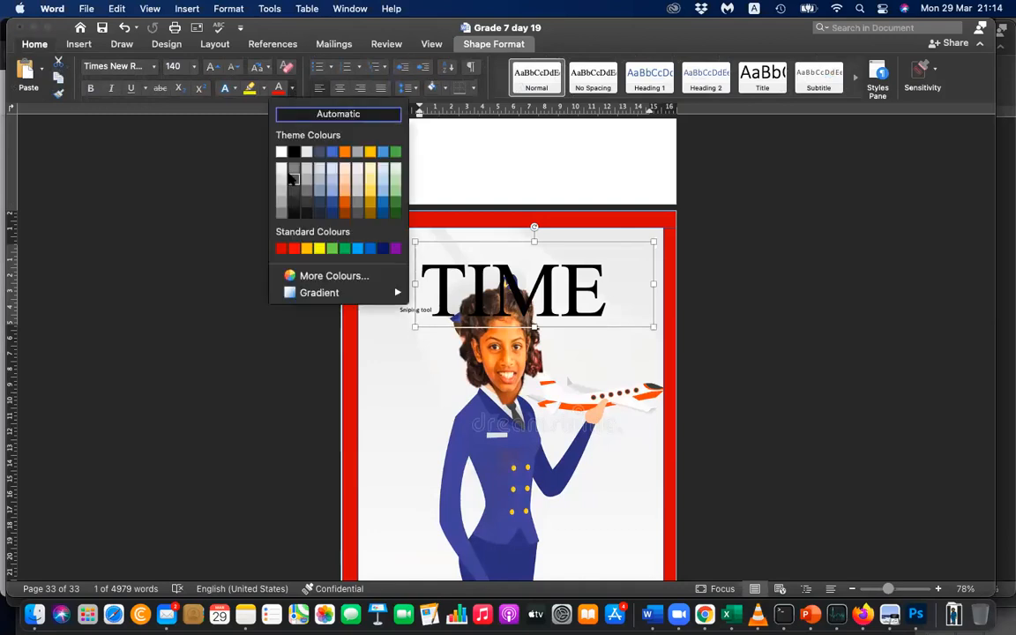
left_click(294, 179)
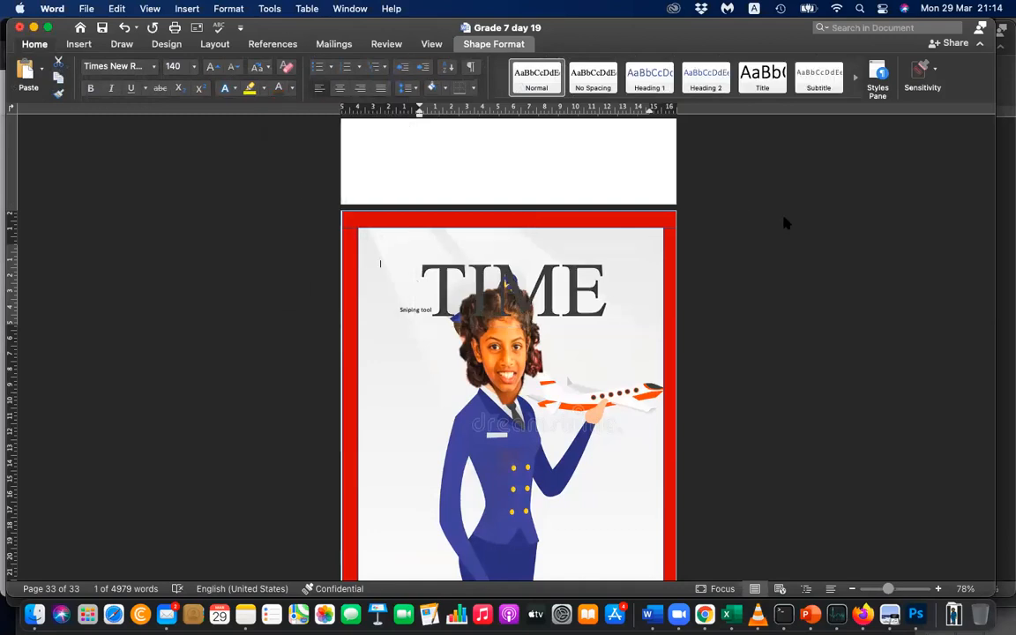
Set the TIME title's text colour to the lightest grey among the theme's black shades.
scroll(786, 223, "up", 15)
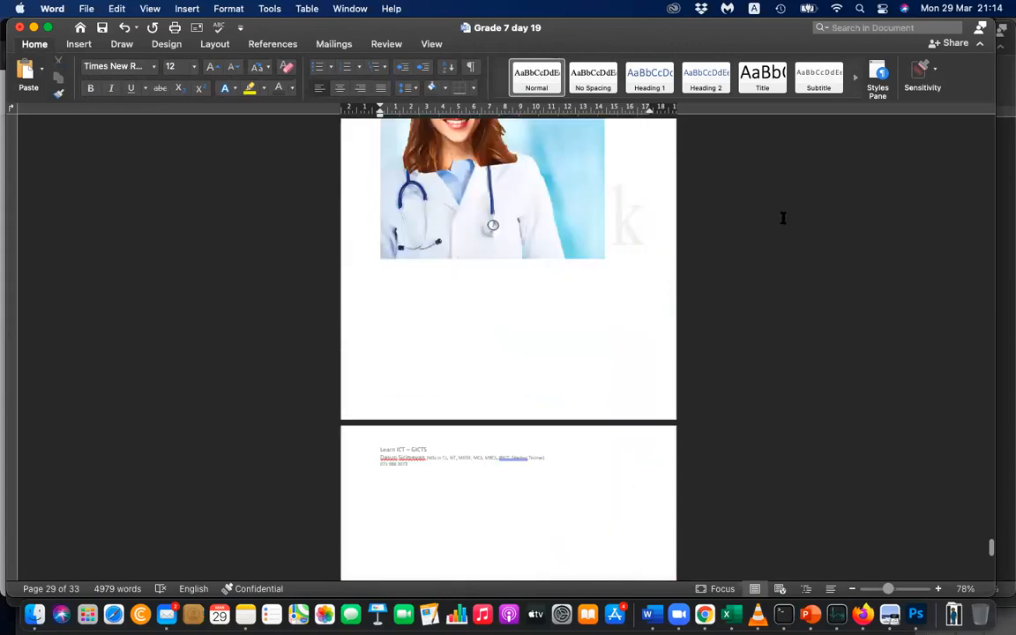
scroll(782, 217, "down", 15)
left_click(544, 377)
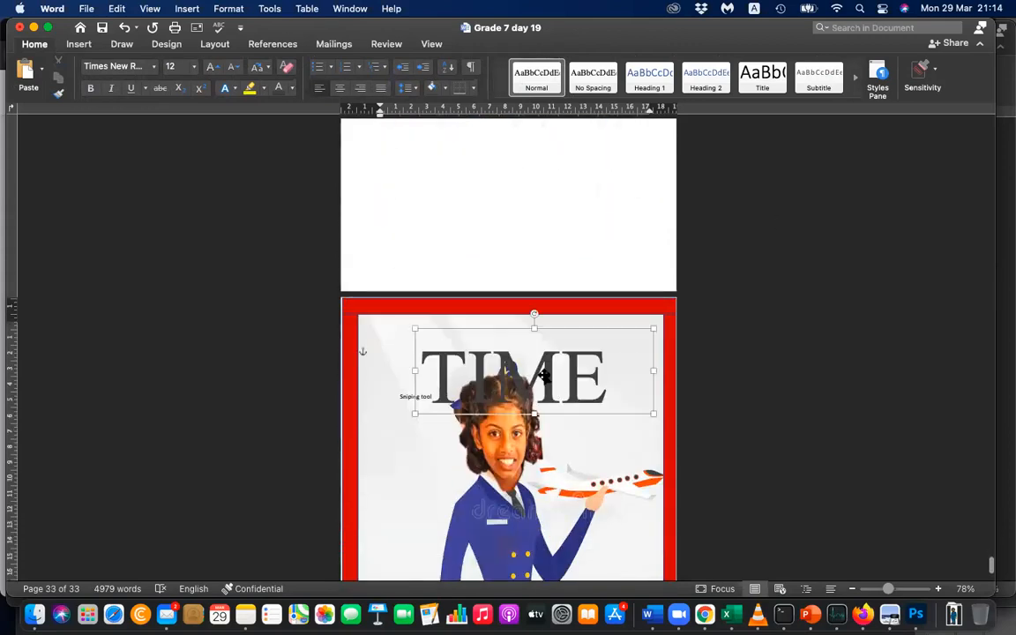
left_click(292, 88)
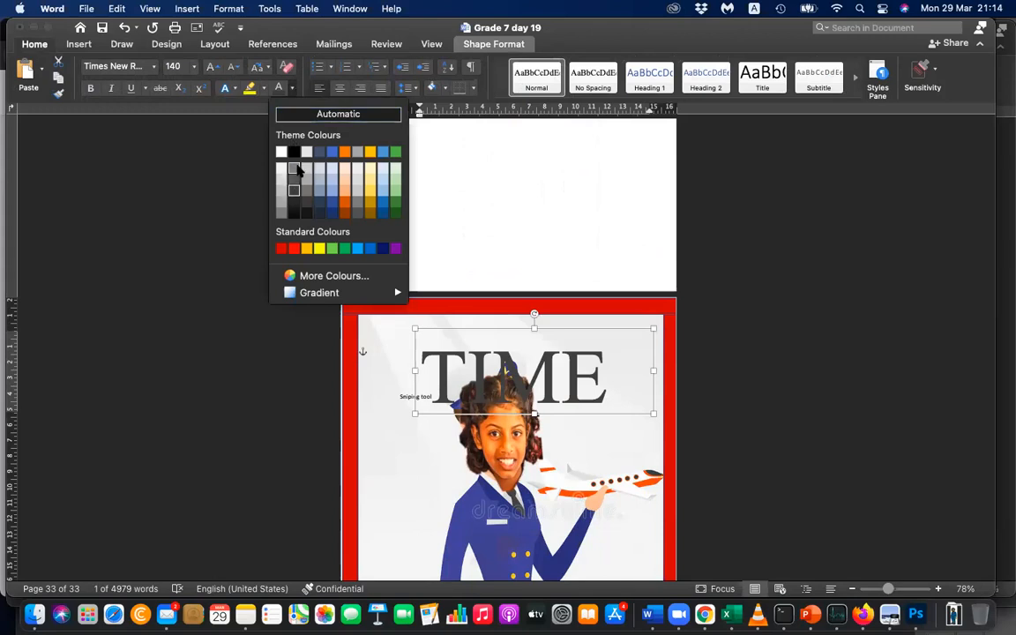
left_click(294, 168)
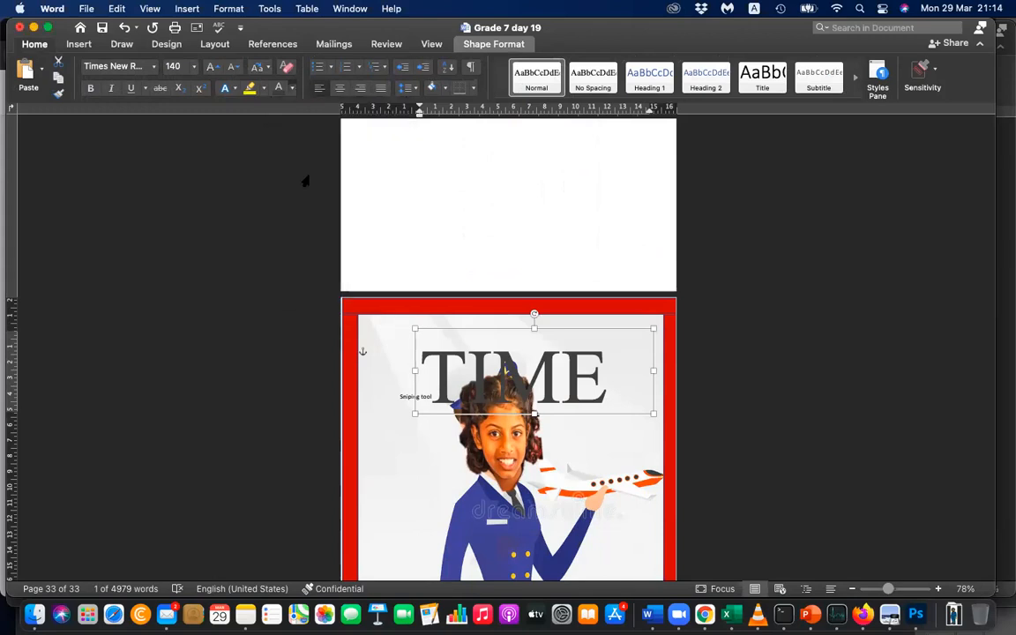
Delete the stray "Sniping tool" text behind the title and move the TIME text box slightly left.
left_click(762, 392)
key("BackSpace")
key("BackSpace")
key("BackSpace")
key("BackSpace")
key("BackSpace")
key("BackSpace")
key("BackSpace")
key("BackSpace")
left_click_drag(534, 374, 523, 373)
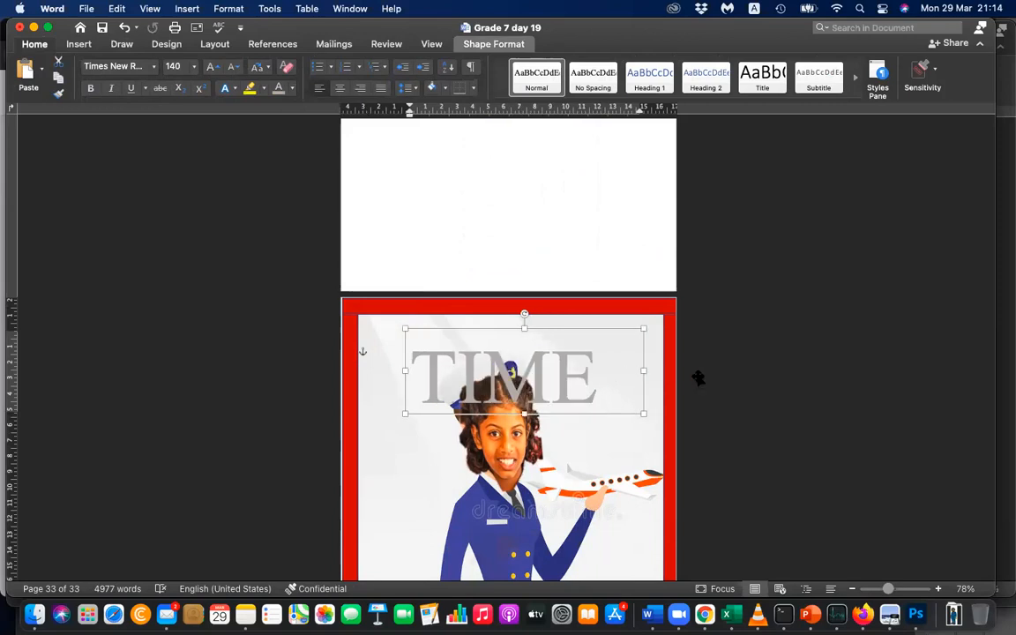
left_click(697, 377)
scroll(698, 377, "up", 20)
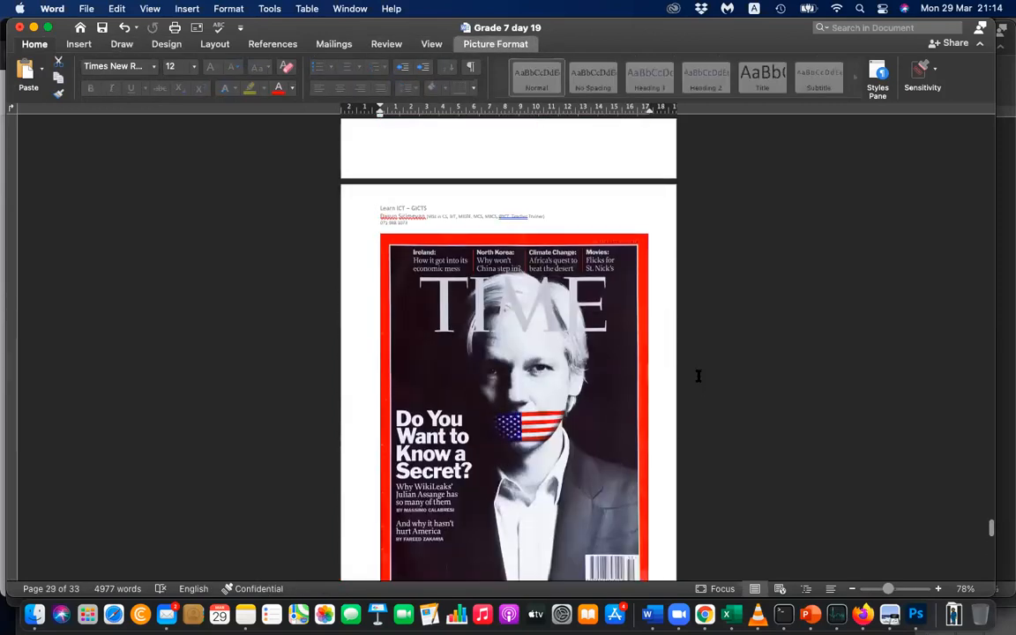
scroll(698, 377, "down", 10)
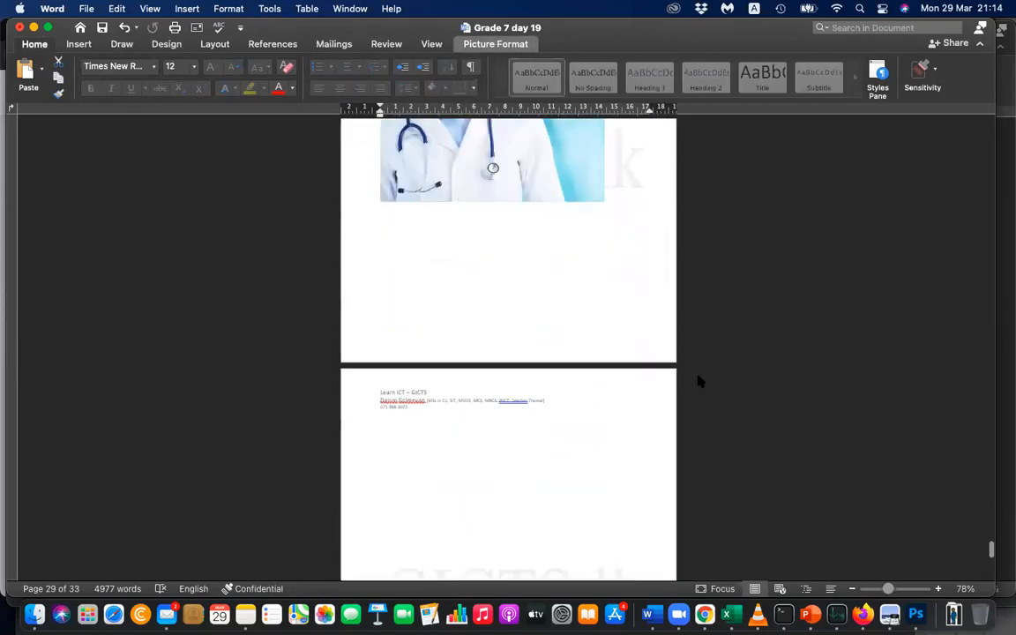
scroll(697, 376, "down", 20)
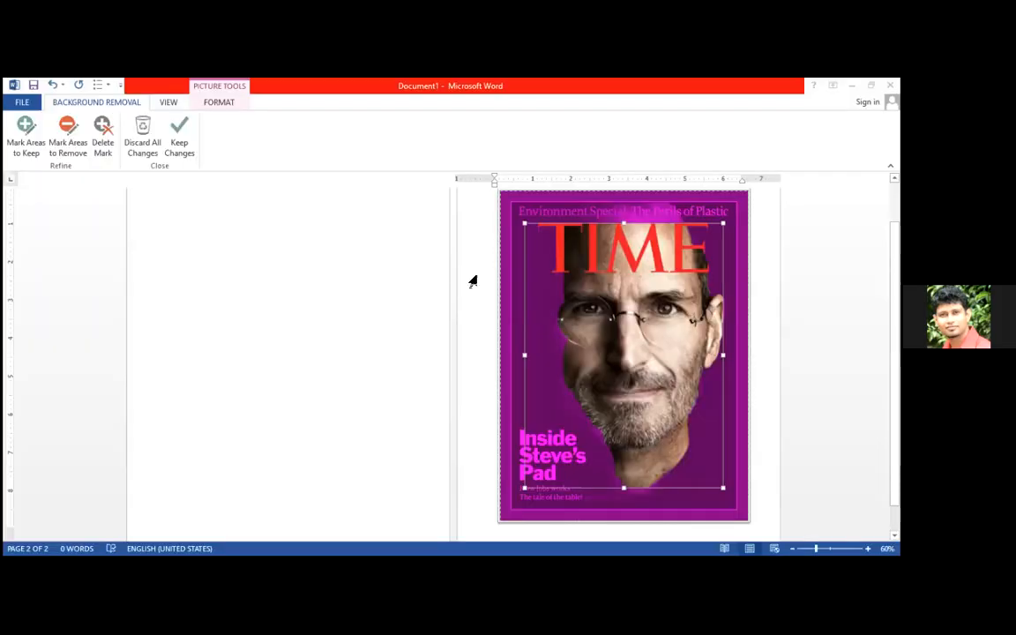
Mark the dark background beside the face on the Steve Jobs TIME cover as areas to keep in the background removal.
left_click(792, 549)
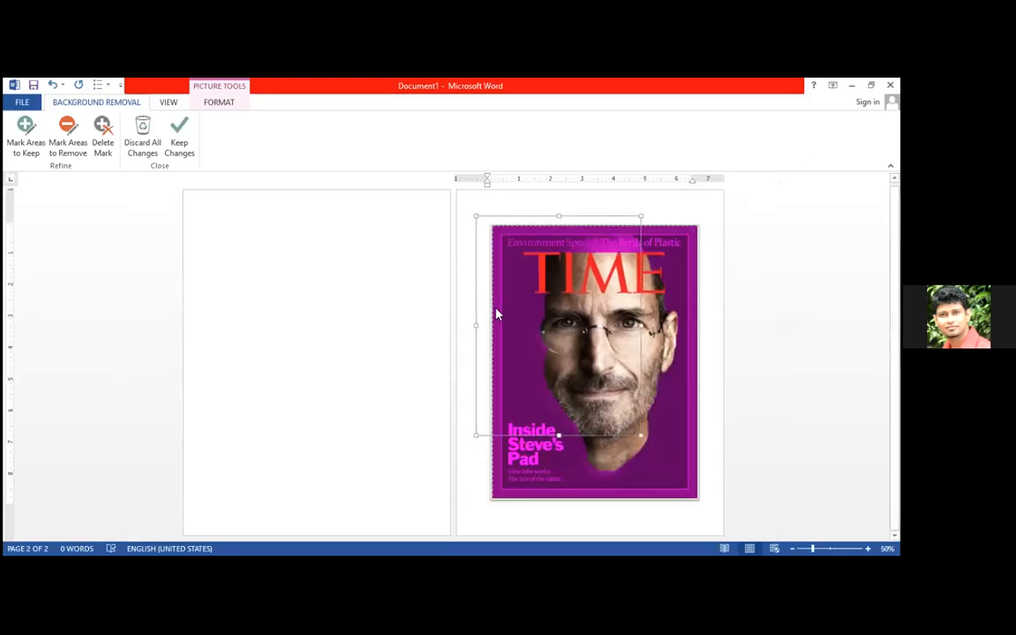
left_click(26, 133)
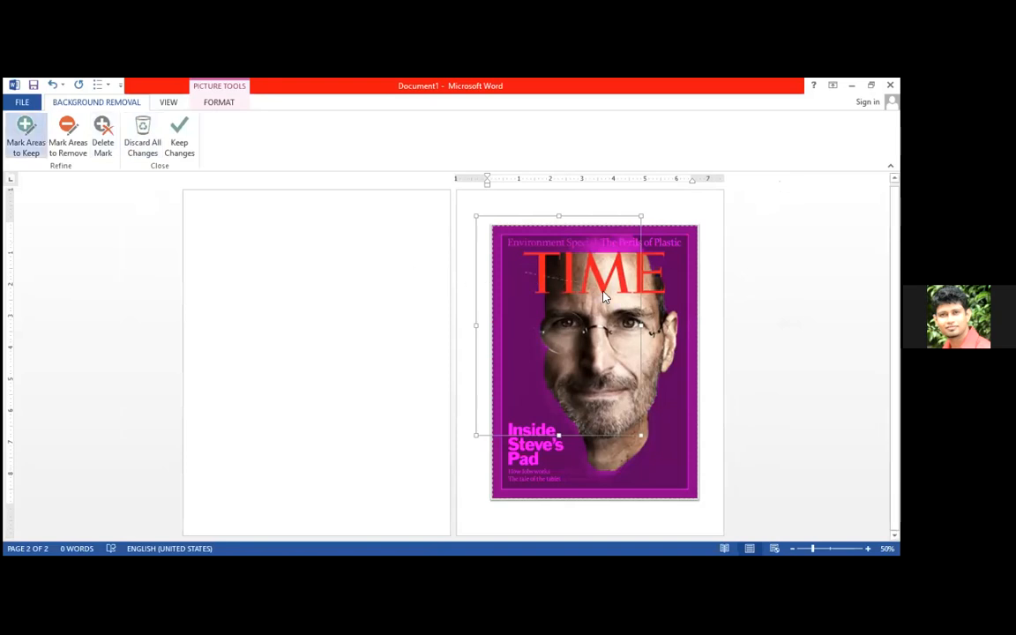
left_click(525, 351)
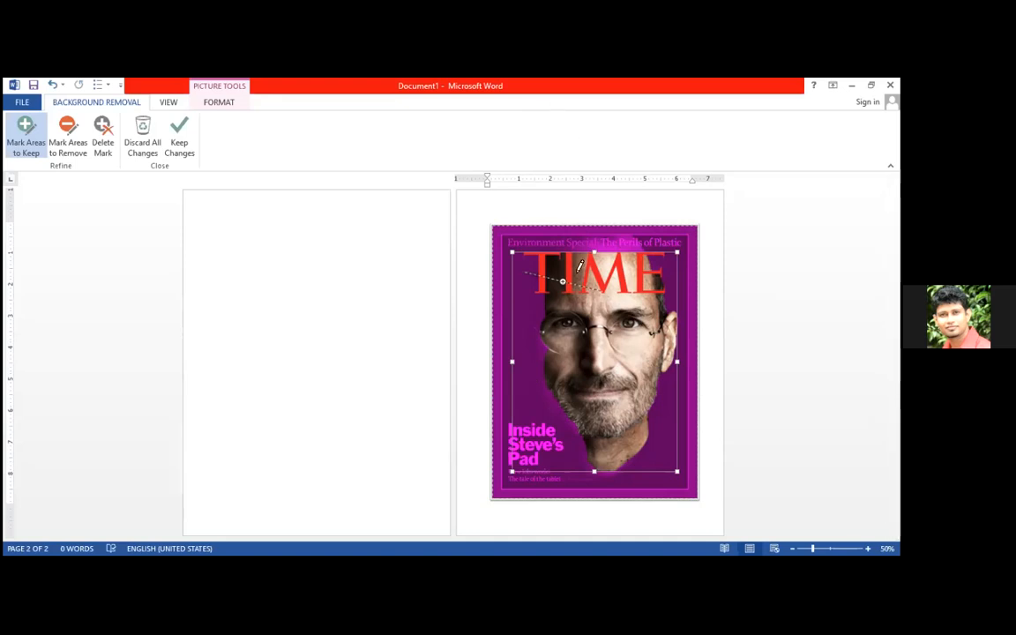
left_click_drag(524, 273, 527, 362)
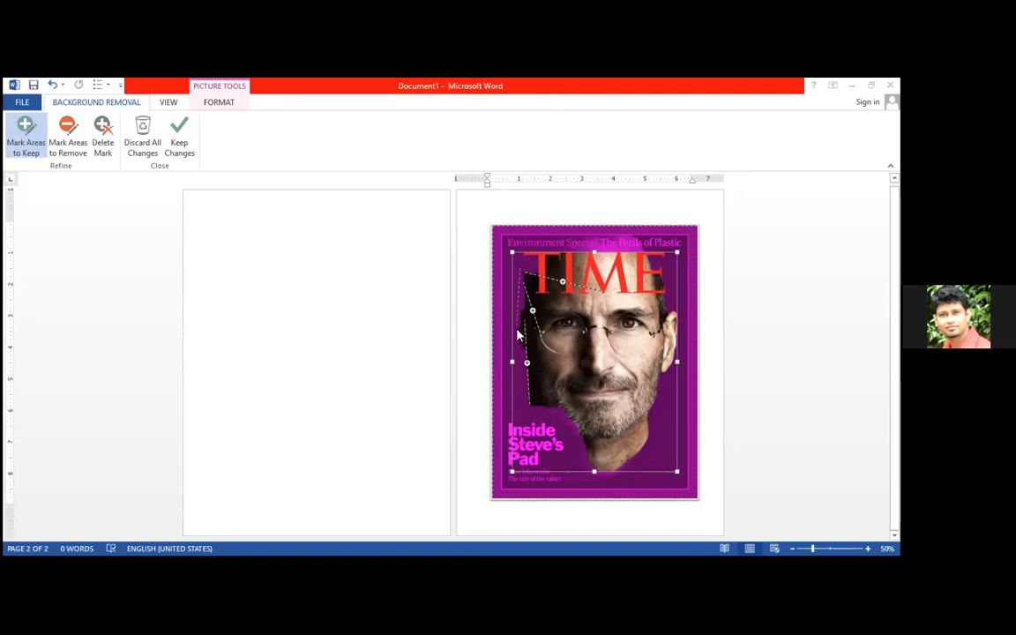
left_click_drag(519, 268, 523, 337)
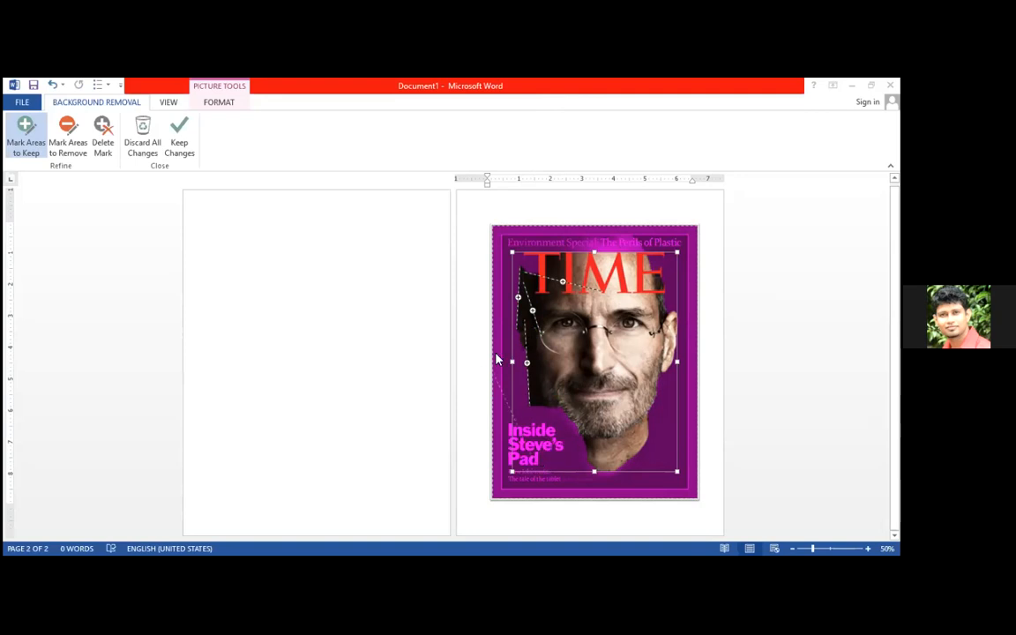
left_click_drag(510, 297, 501, 281)
Mark the cover's top headline strip, side and bottom borders, and the TIME title as areas to keep.
left_click_drag(508, 238, 672, 236)
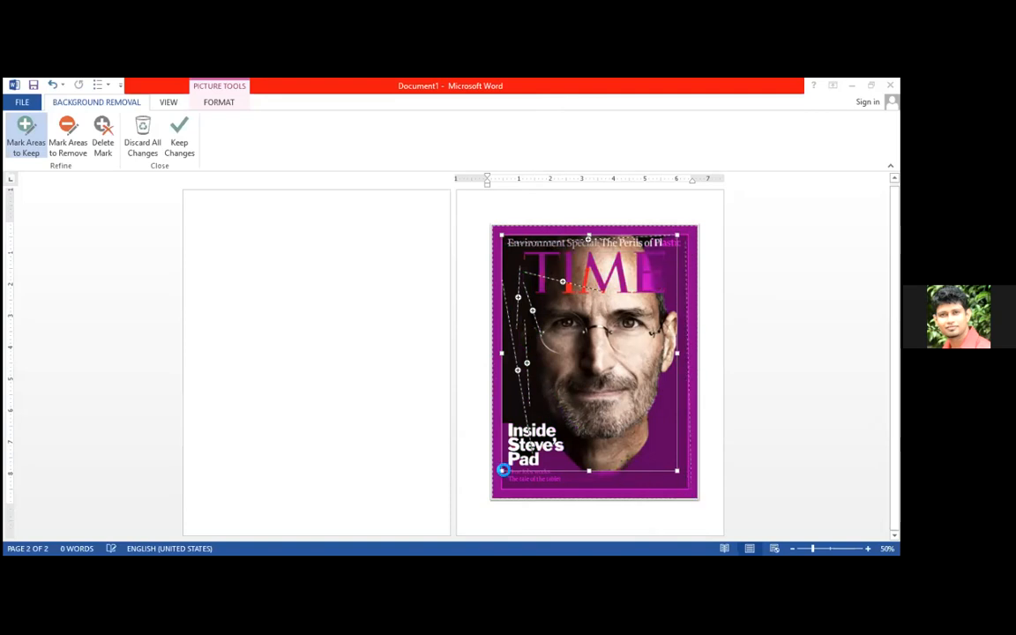
mouse_move(503, 486)
left_mouse_down()
mouse_move(535, 499)
mouse_move(685, 495)
left_mouse_up()
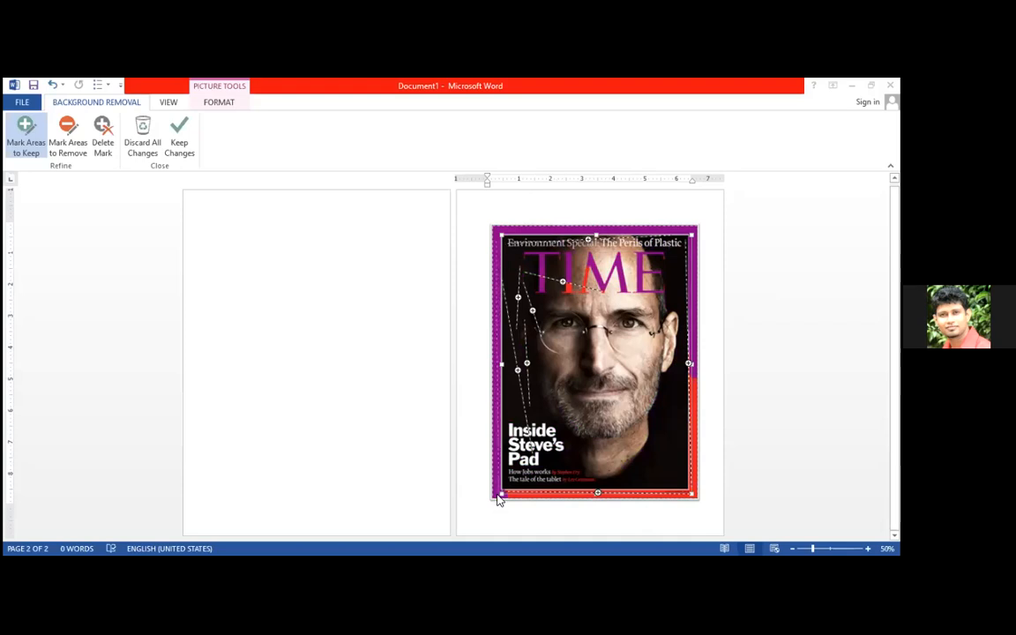
left_click_drag(496, 499, 497, 234)
left_click_drag(591, 270, 661, 271)
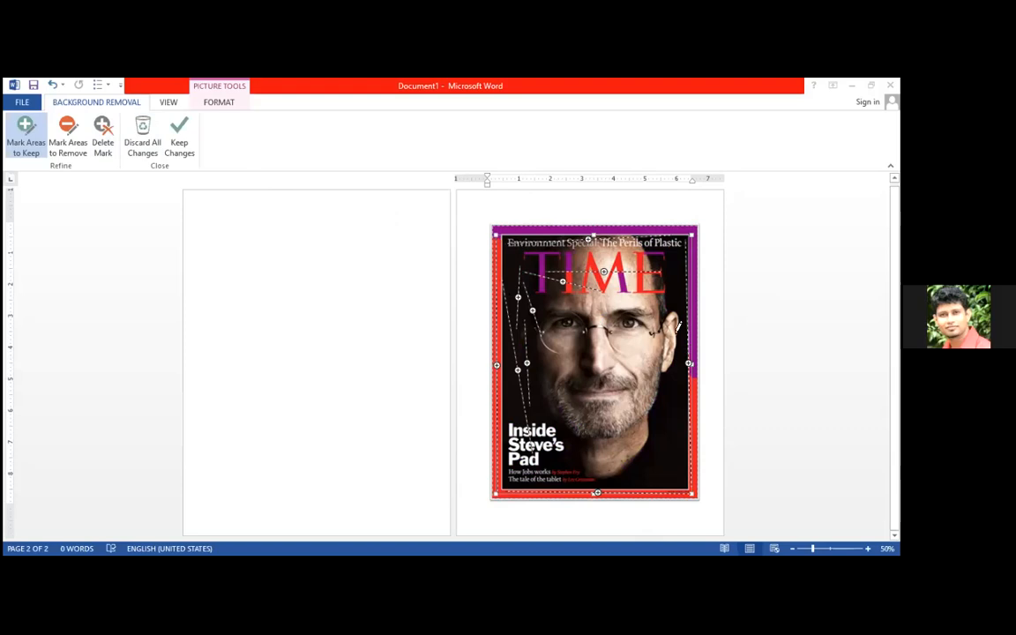
Delete the keep marks across the TIME title, over the dark background beside the face, and along the cover's right border.
left_click(102, 141)
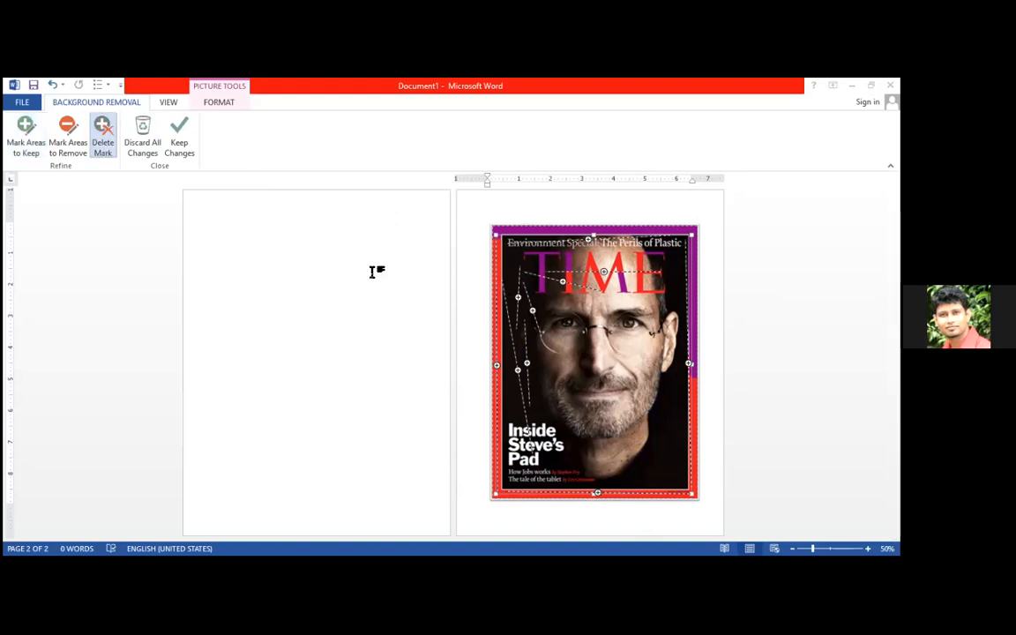
left_click(601, 274)
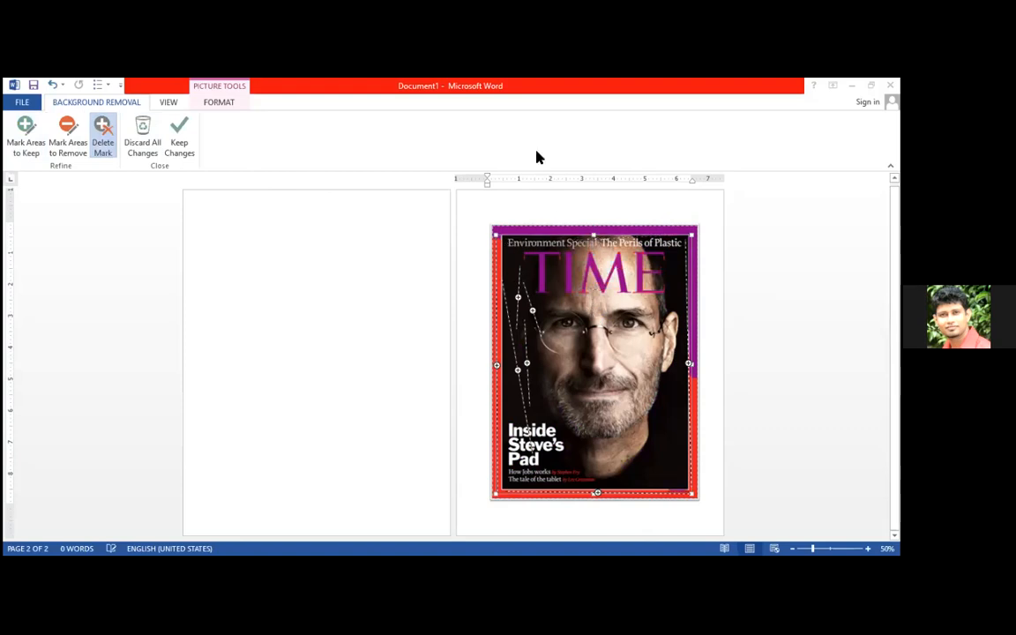
left_click(518, 300)
left_click(520, 367)
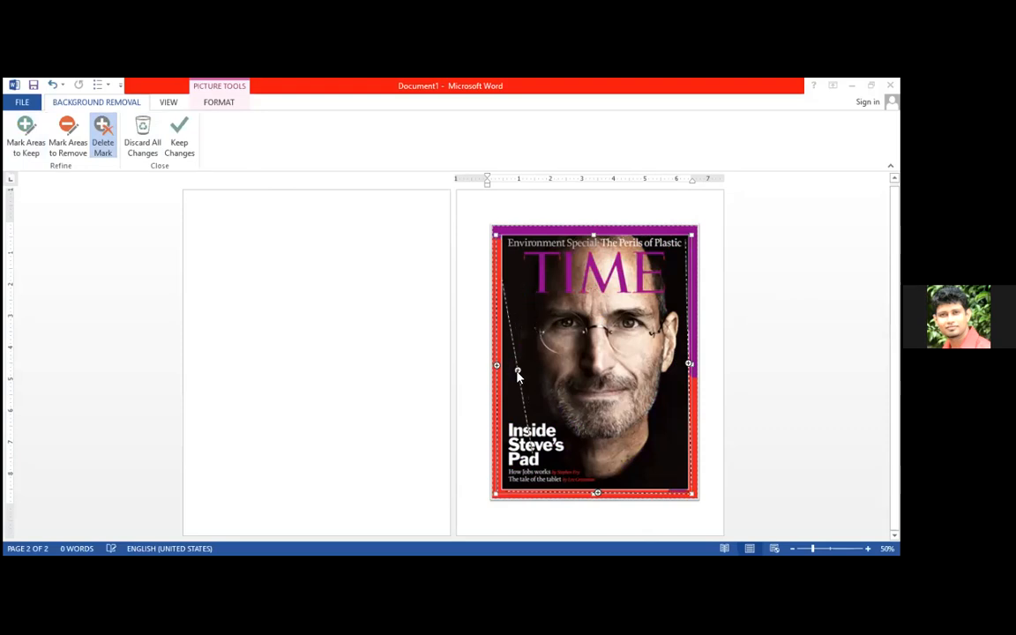
left_click(688, 363)
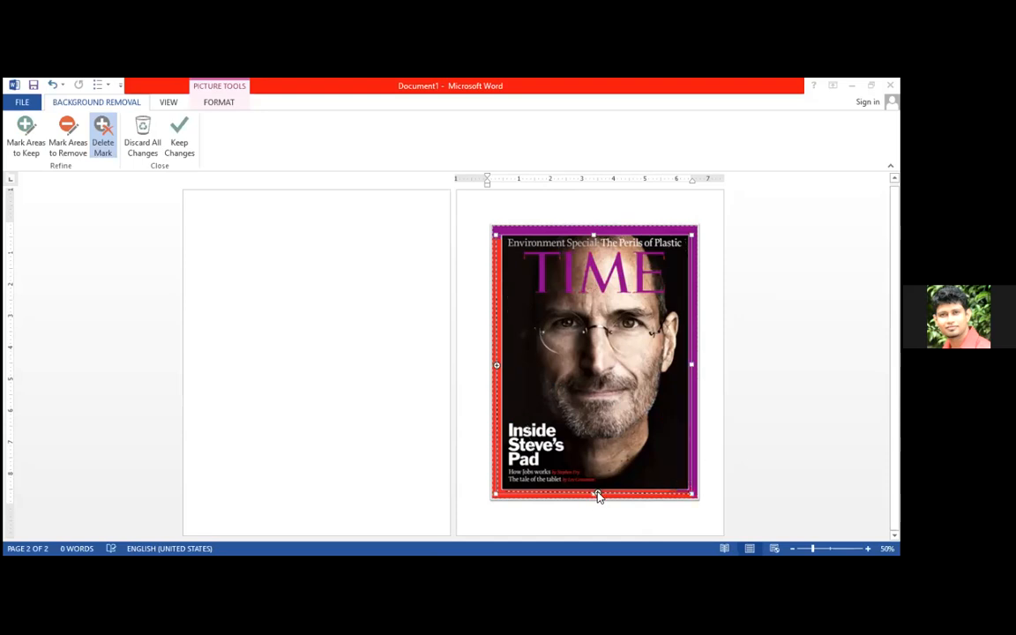